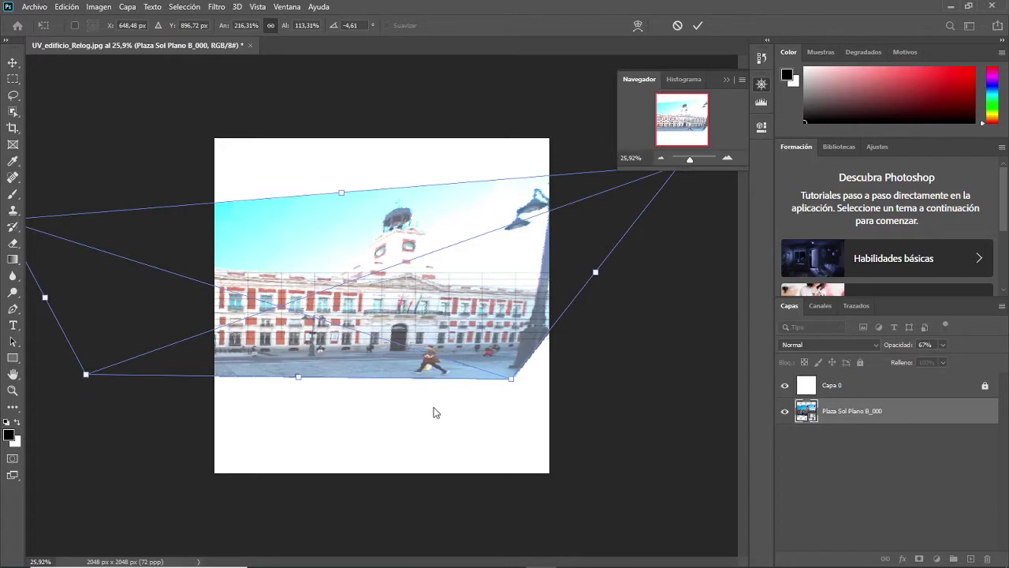
# Step: Widen the photo's bottom edge in perspective, skew it right, and apply the transform with the photo shifted about 53 px left
pyautogui.moveTo(515, 383); pyautogui.dragTo(546, 379)
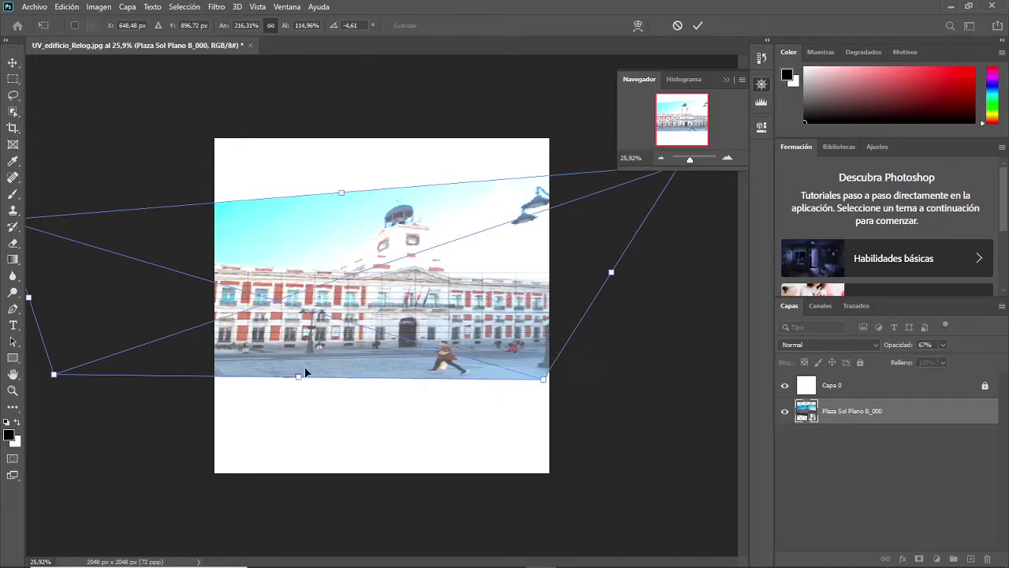
pyautogui.moveTo(299, 377); pyautogui.dragTo(312, 378)
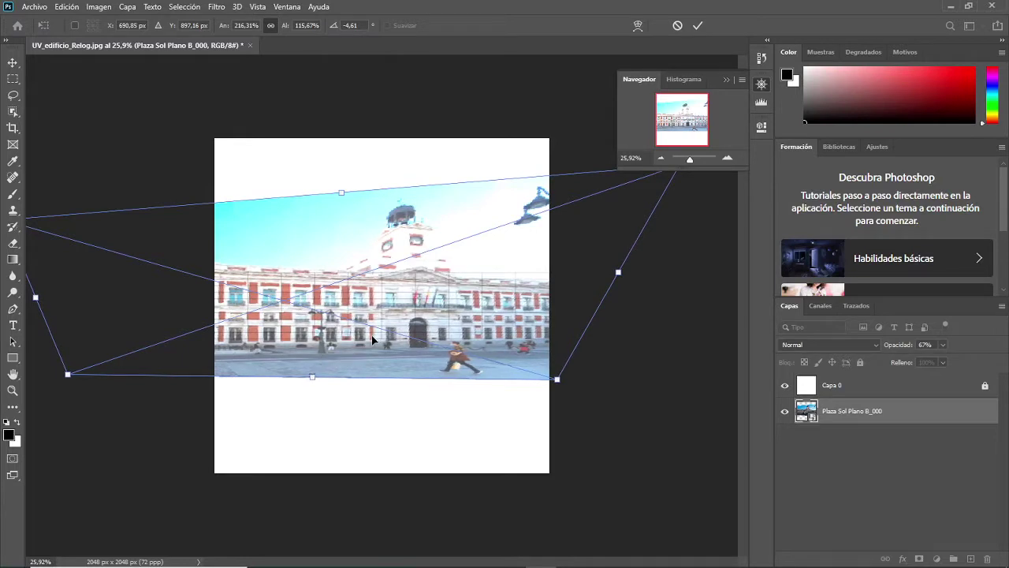
pyautogui.moveTo(375, 339); pyautogui.dragTo(366, 338)
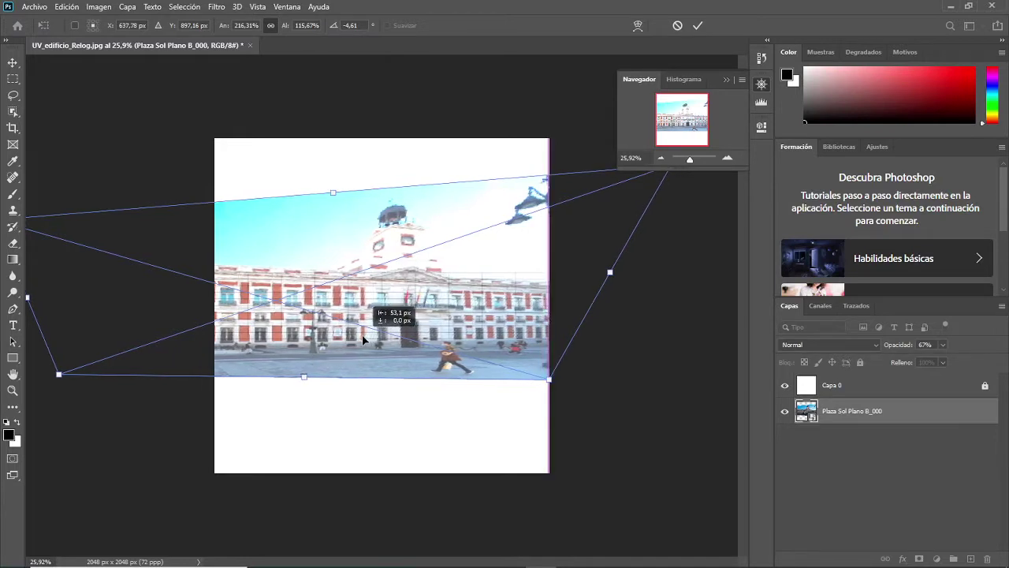
pyautogui.moveTo(359, 339); pyautogui.dragTo(365, 340)
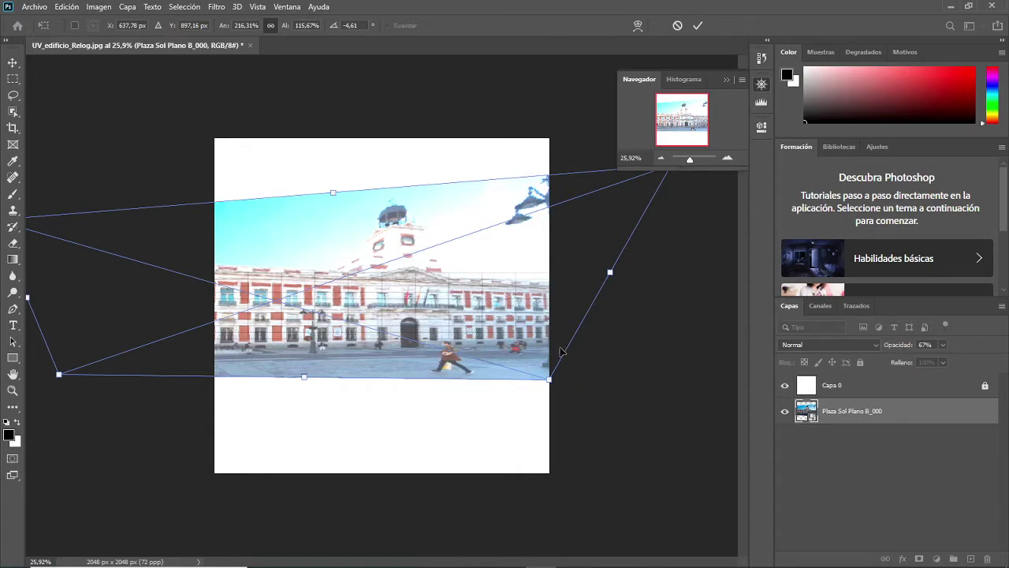
pyautogui.press('Return')
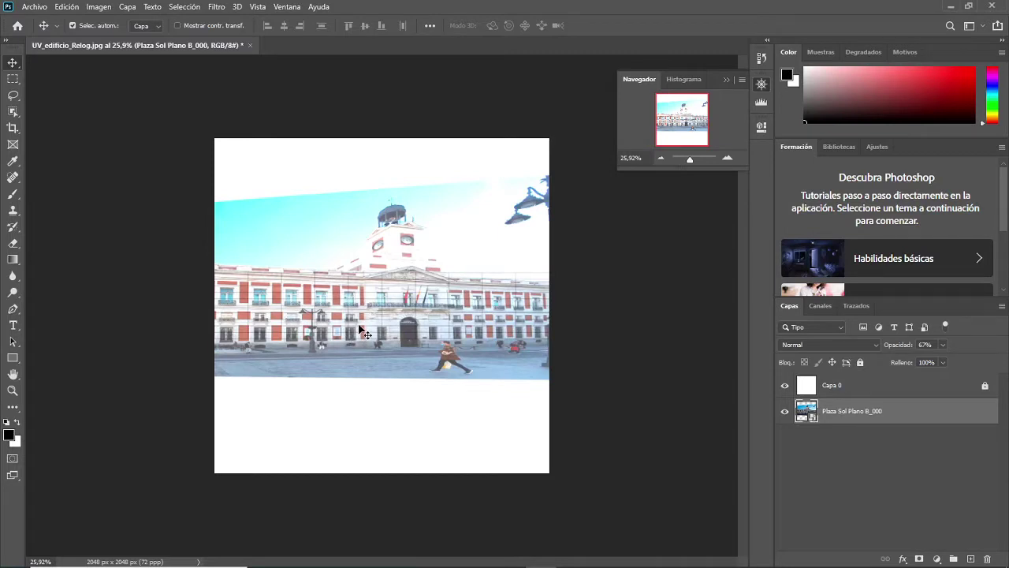
pyautogui.moveTo(691, 159); pyautogui.dragTo(691, 159)
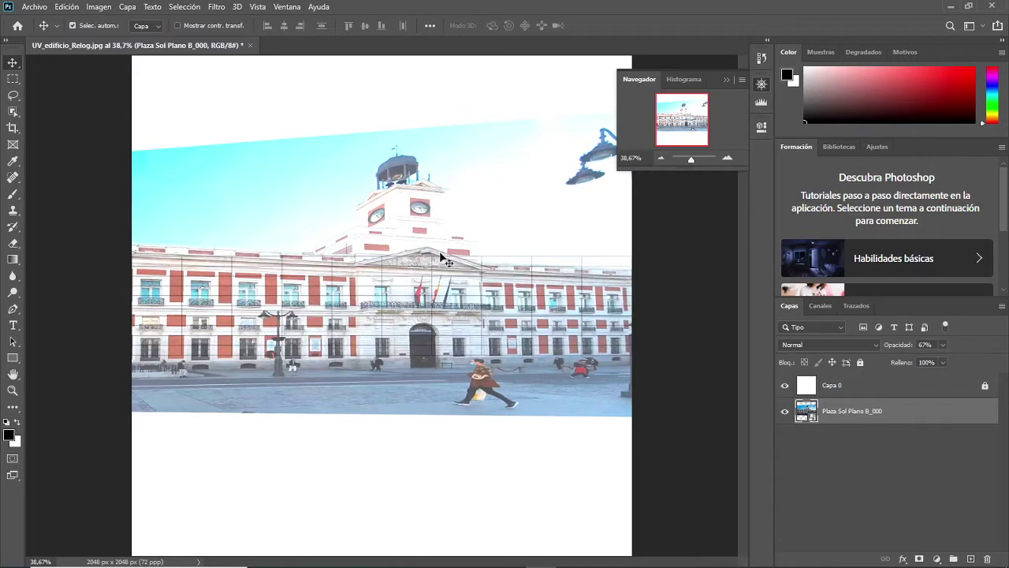
pyautogui.hotkey('ctrl', 't')
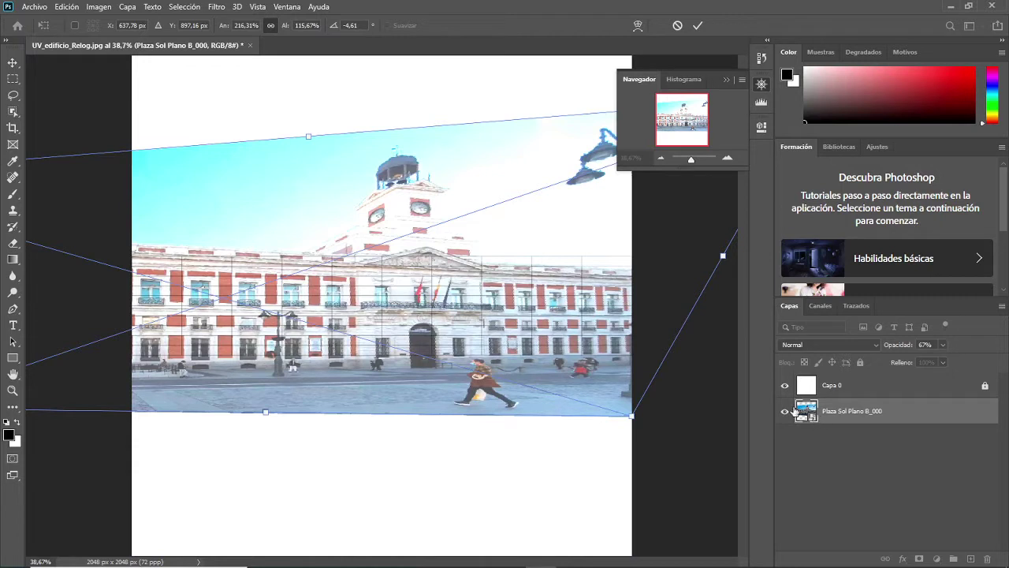
pyautogui.rightClick(467, 289)
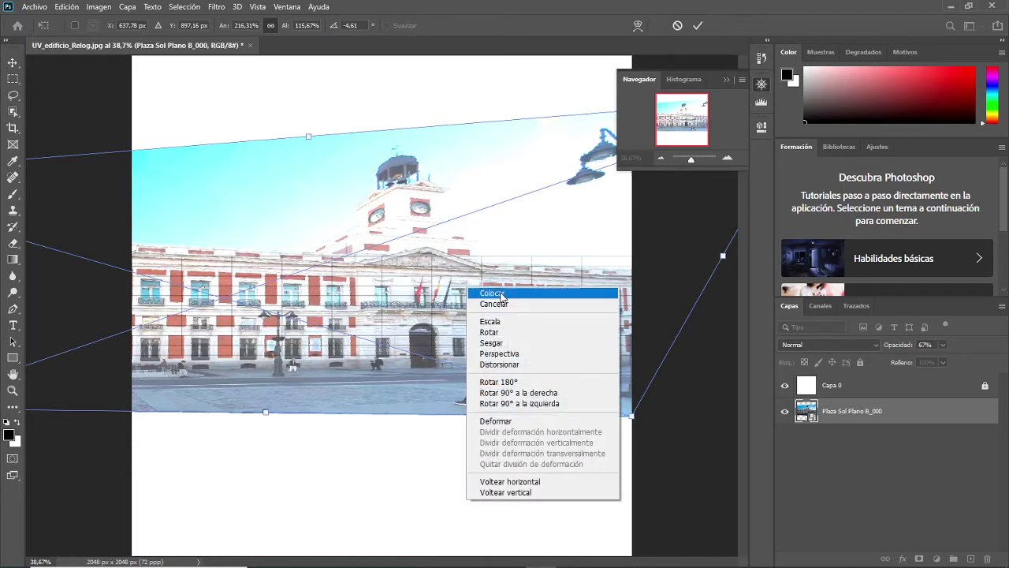
pyautogui.click(501, 294)
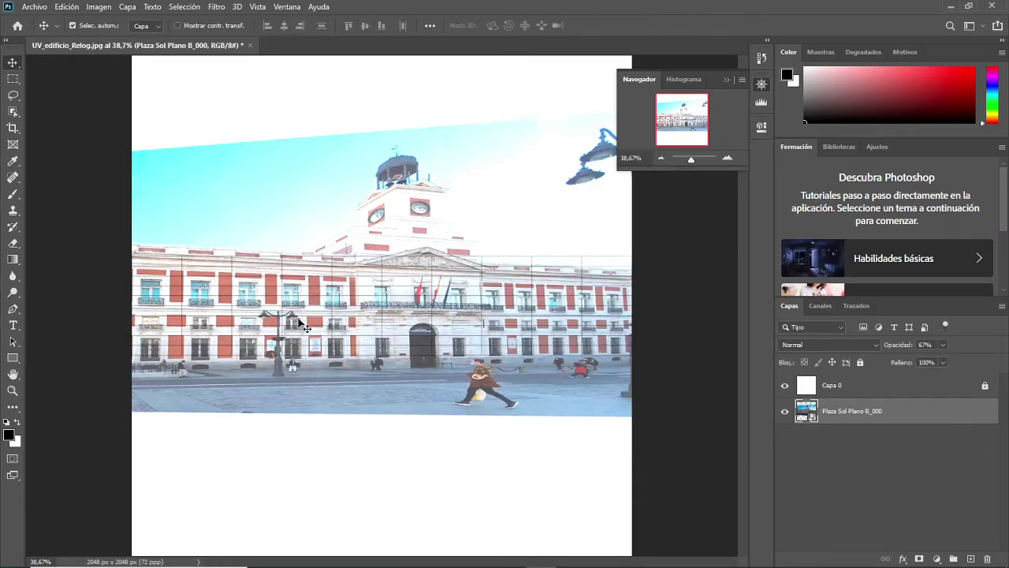
pyautogui.rightClick(331, 276)
pyautogui.click(355, 225)
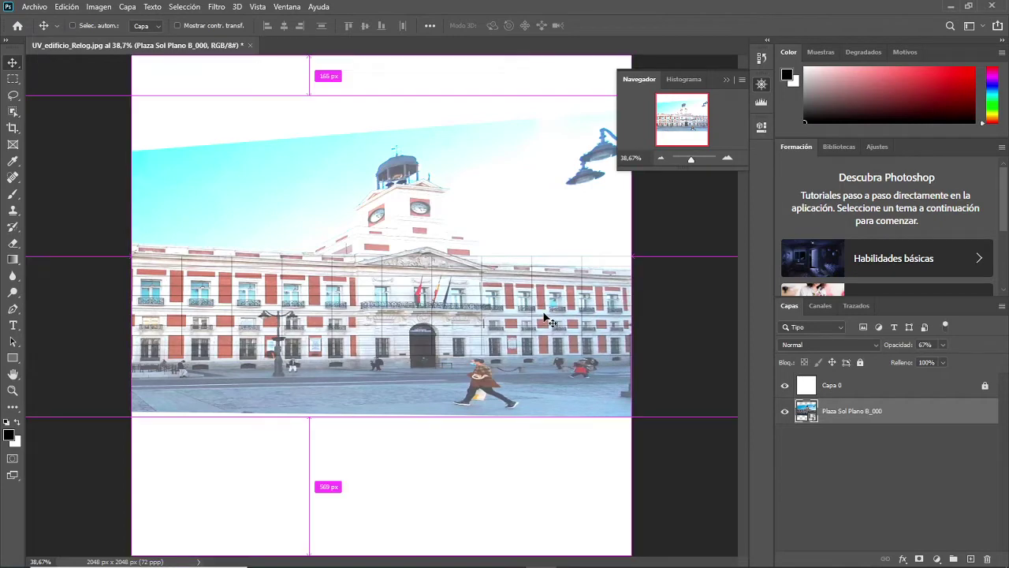
# Step: Enlarge the Plaza Sol Plano B_000 photo to about 236.5% width and 123% height and reposition it over the facade grid
pyautogui.hotkey('ctrl', 't')
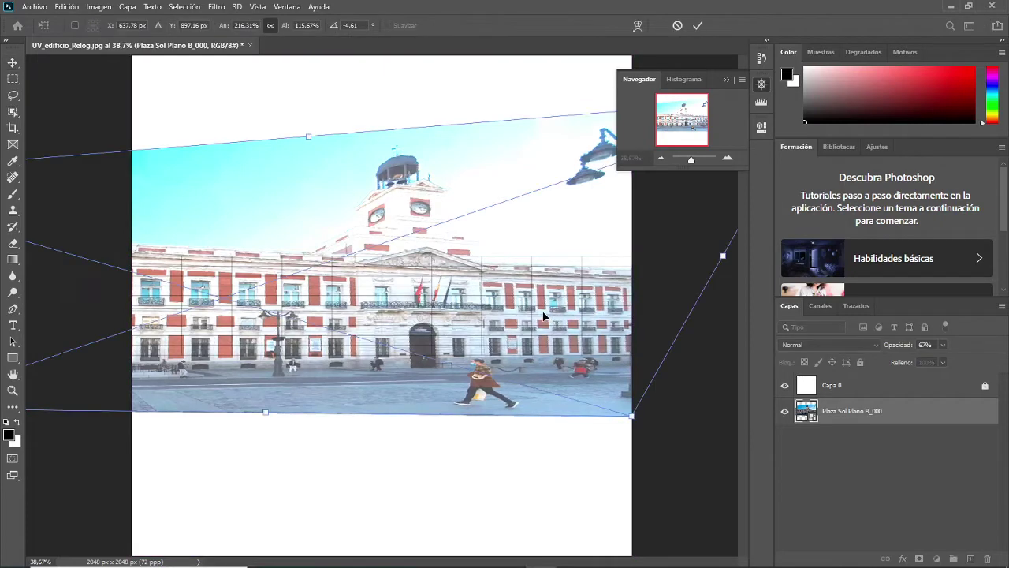
pyautogui.rightClick(379, 238)
pyautogui.click(410, 274)
pyautogui.moveTo(635, 418); pyautogui.dragTo(683, 454)
pyautogui.moveTo(522, 367); pyautogui.dragTo(503, 340)
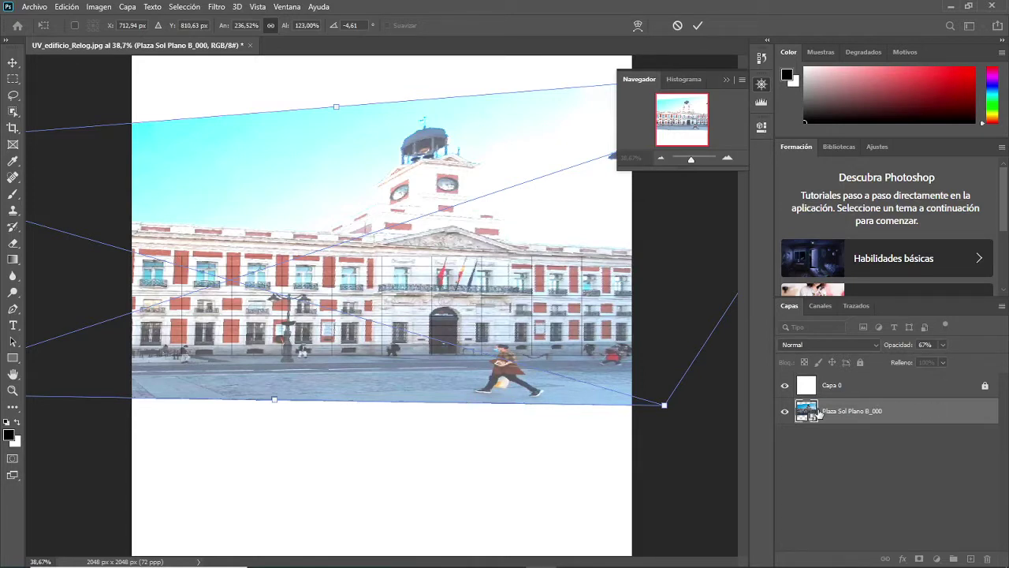
# Step: Set the photo layer's opacity to 88% and apply the transform
pyautogui.click(944, 345)
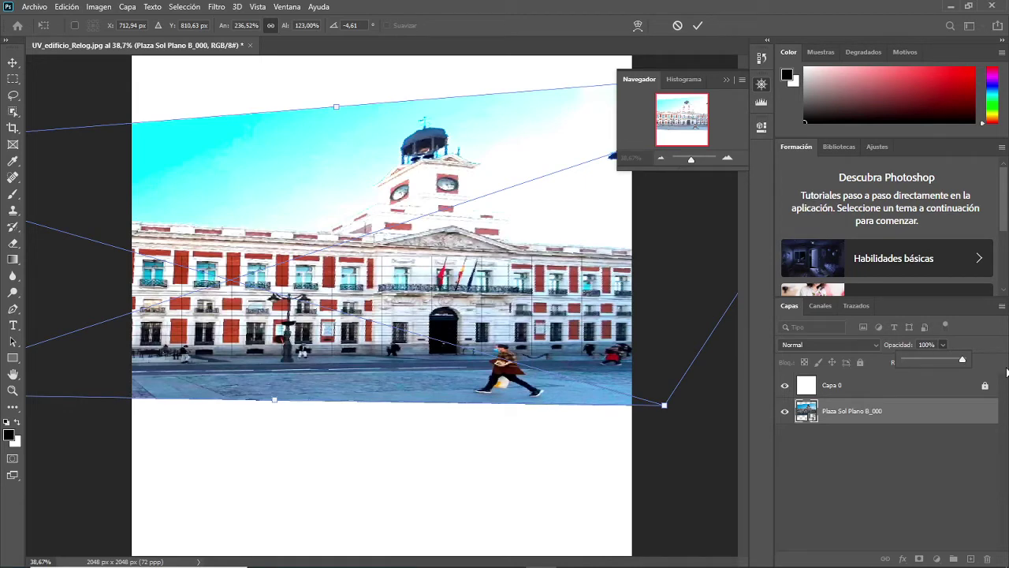
pyautogui.moveTo(944, 365); pyautogui.dragTo(943, 363)
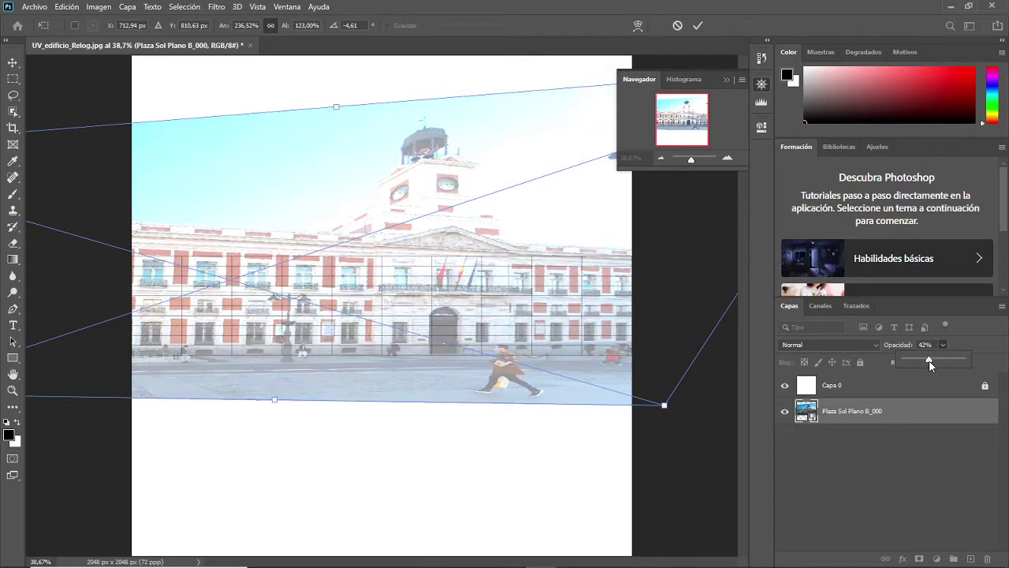
pyautogui.moveTo(960, 361)
pyautogui.mouseDown()
pyautogui.moveTo(983, 362)
pyautogui.moveTo(955, 360)
pyautogui.mouseUp()
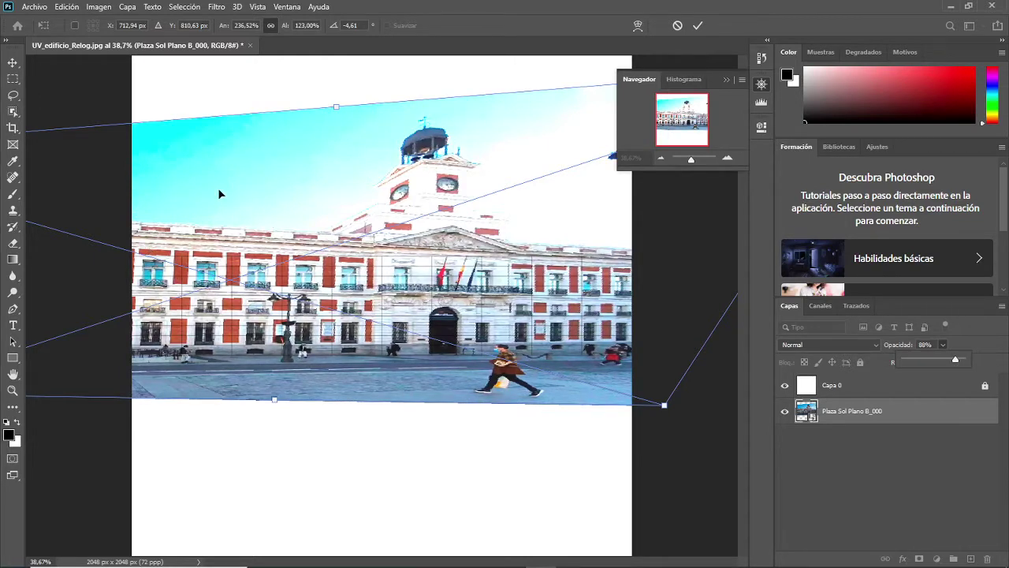
pyautogui.click(341, 137)
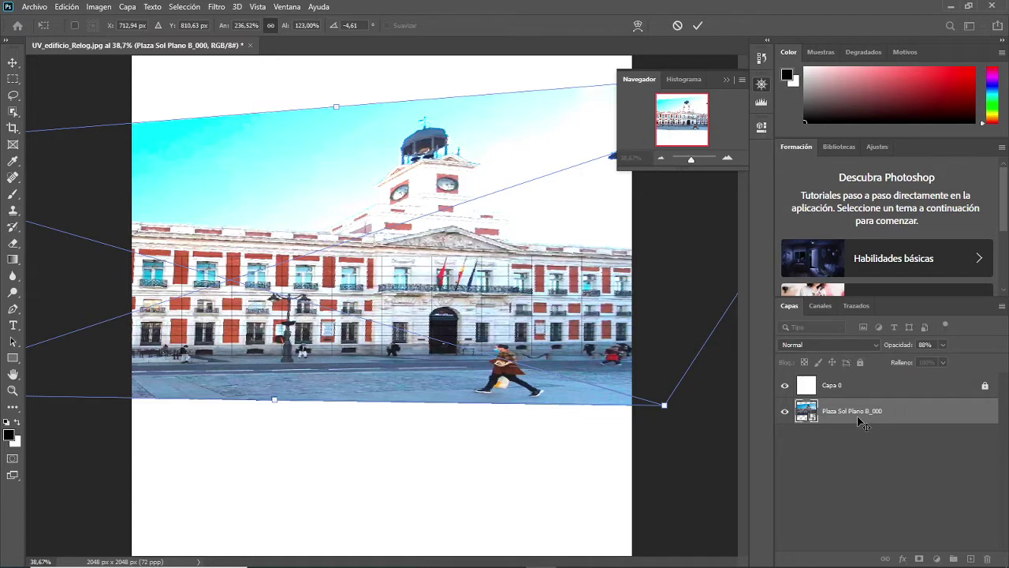
pyautogui.press('Return')
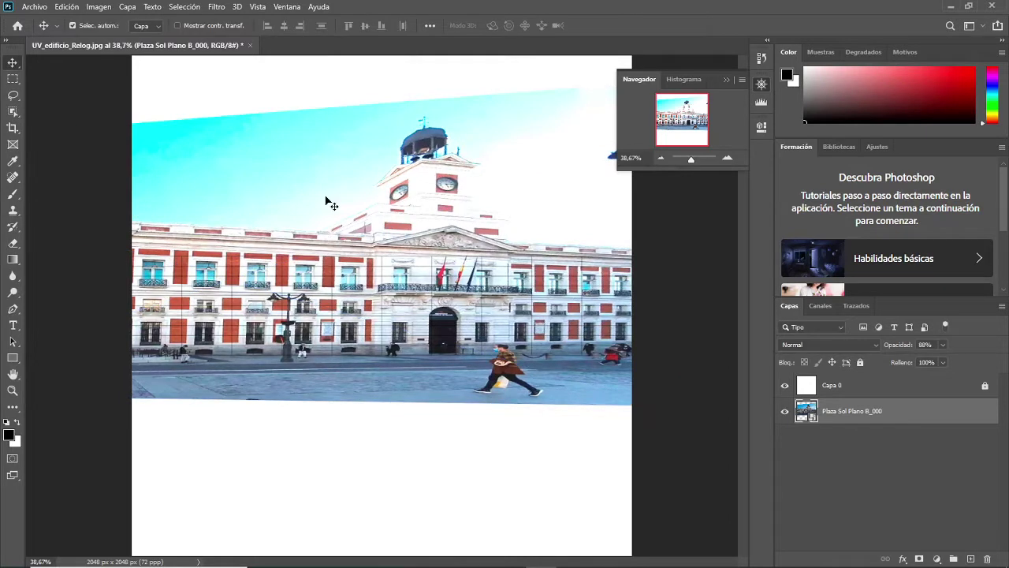
# Step: Fine-tune the photo's size from its left corners to about 239% width and 125% height, and place it
pyautogui.hotkey('ctrl', 't')
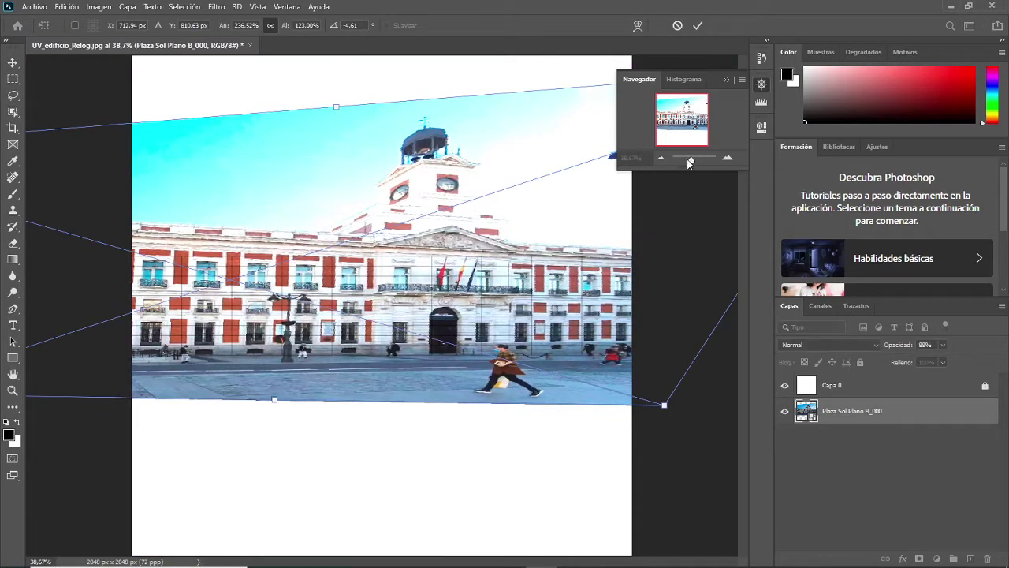
pyautogui.moveTo(691, 160); pyautogui.dragTo(689, 159)
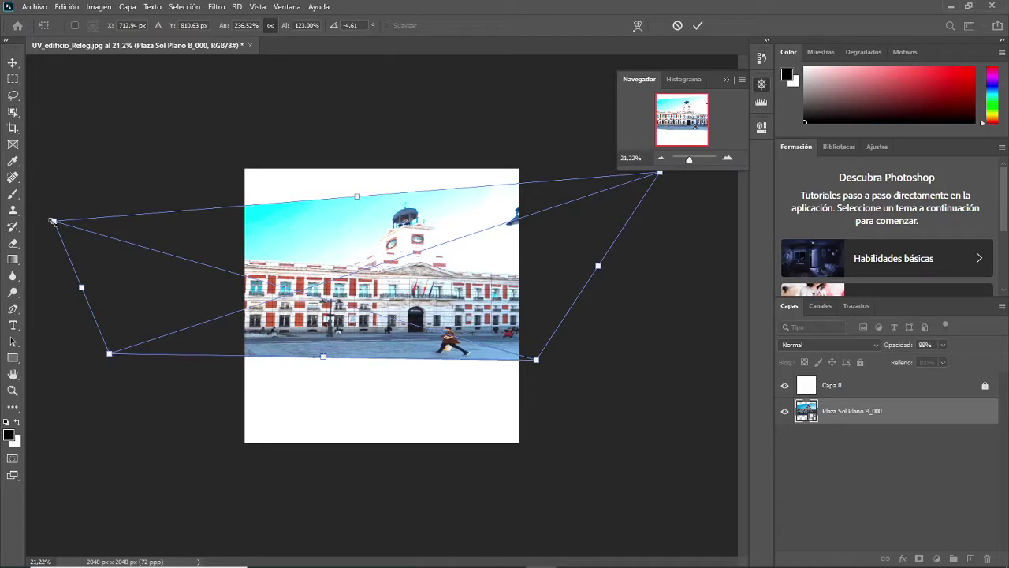
pyautogui.moveTo(53, 221); pyautogui.dragTo(45, 219)
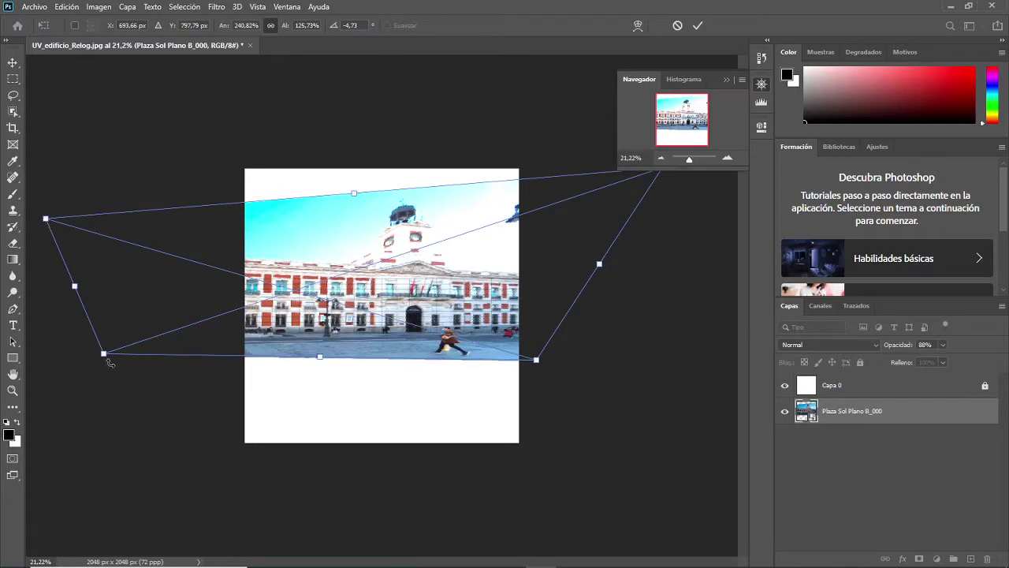
pyautogui.moveTo(103, 353); pyautogui.dragTo(106, 352)
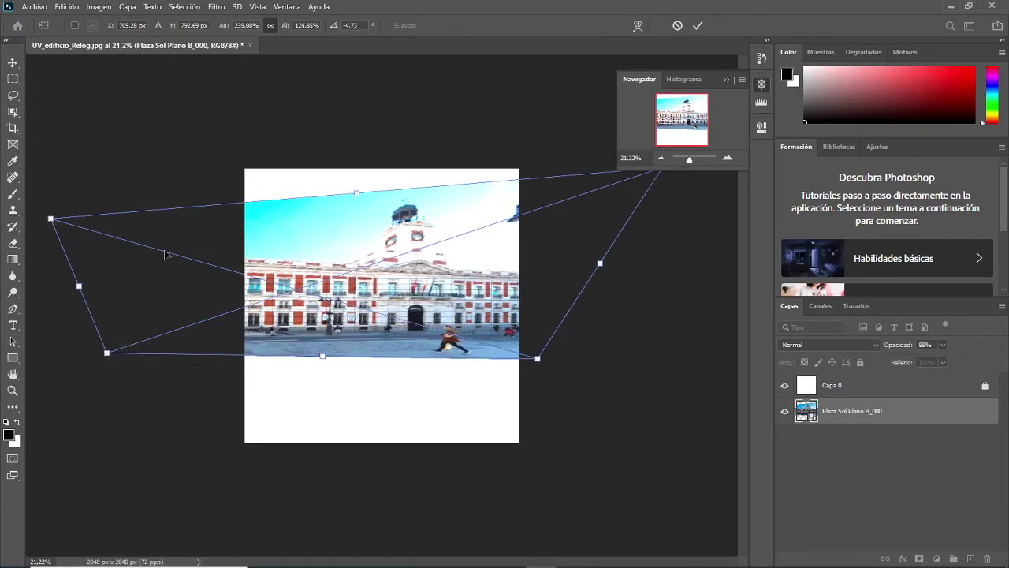
pyautogui.rightClick(251, 258)
pyautogui.click(294, 262)
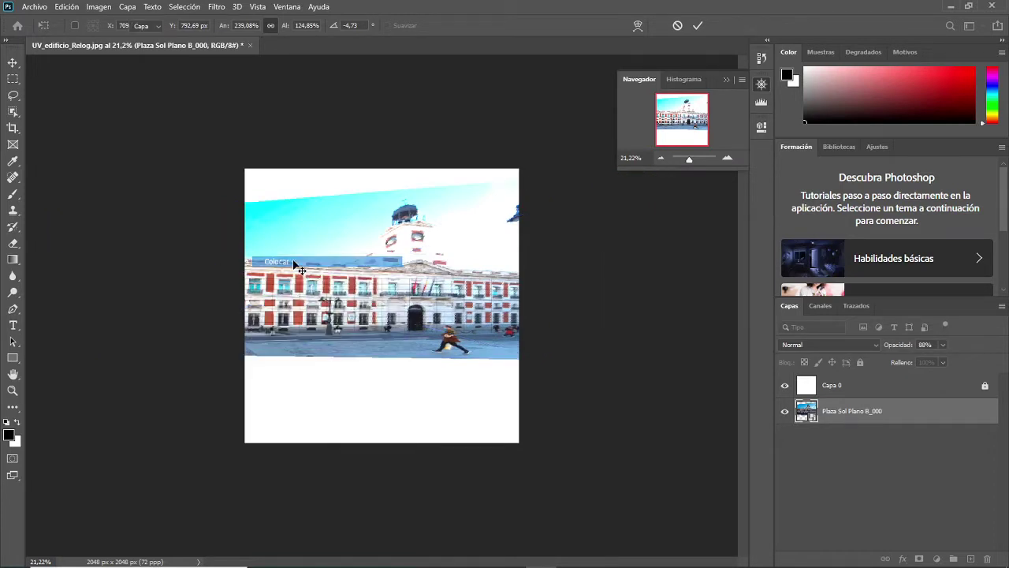
# Step: Use Perspective on the photo to widen its top edge slightly, skew its left side, and pull the lower-left corner down strongly
pyautogui.hotkey('ctrl', 't')
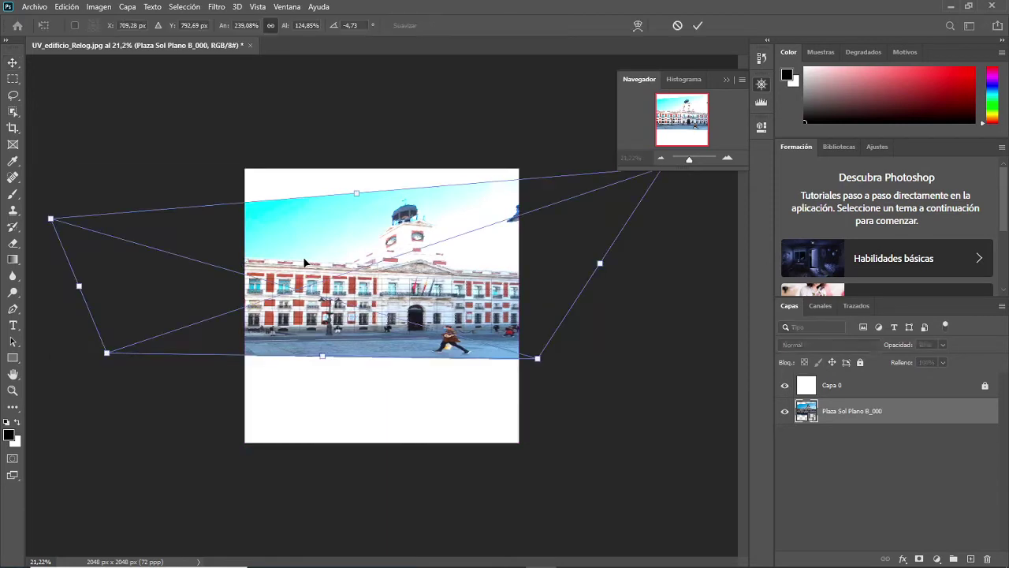
pyautogui.rightClick(311, 249)
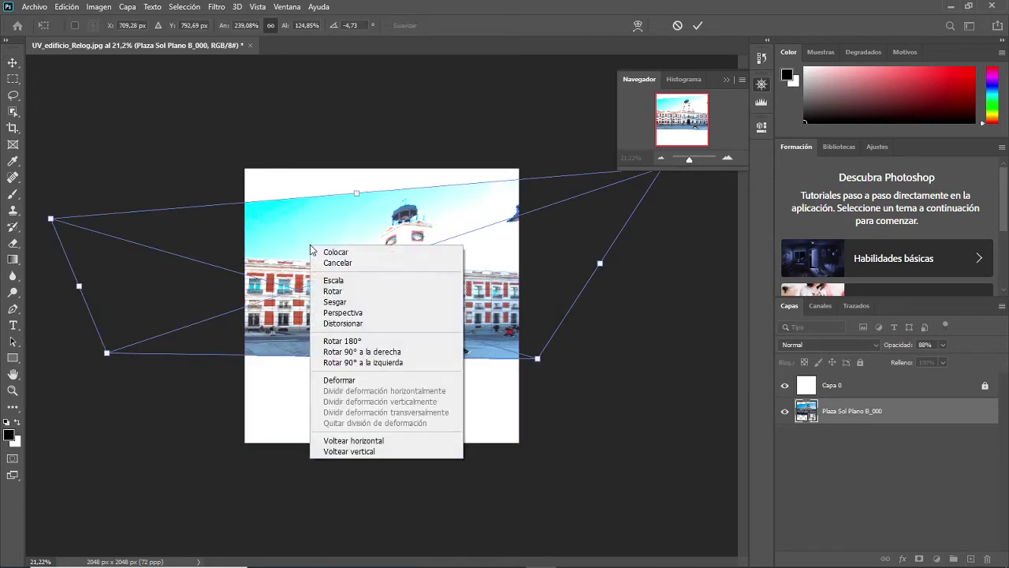
pyautogui.click(362, 316)
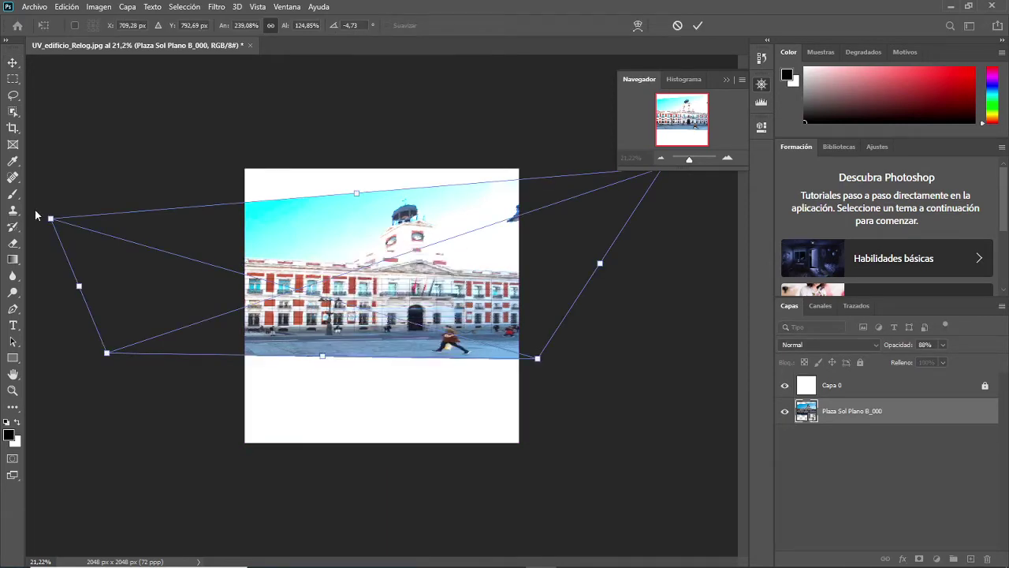
pyautogui.moveTo(53, 224); pyautogui.dragTo(45, 224)
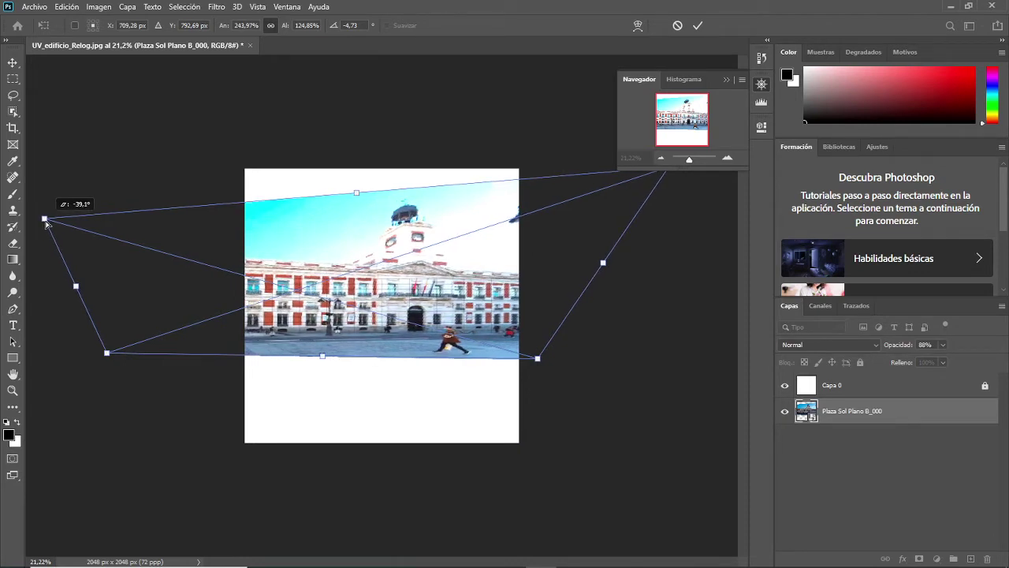
pyautogui.moveTo(45, 224); pyautogui.dragTo(45, 223)
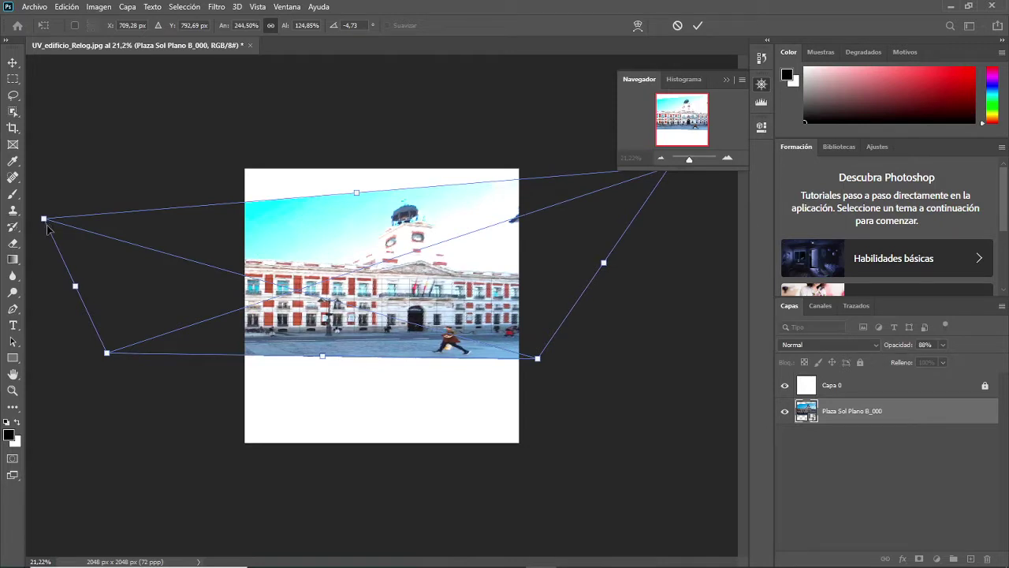
pyautogui.moveTo(74, 288); pyautogui.dragTo(64, 312)
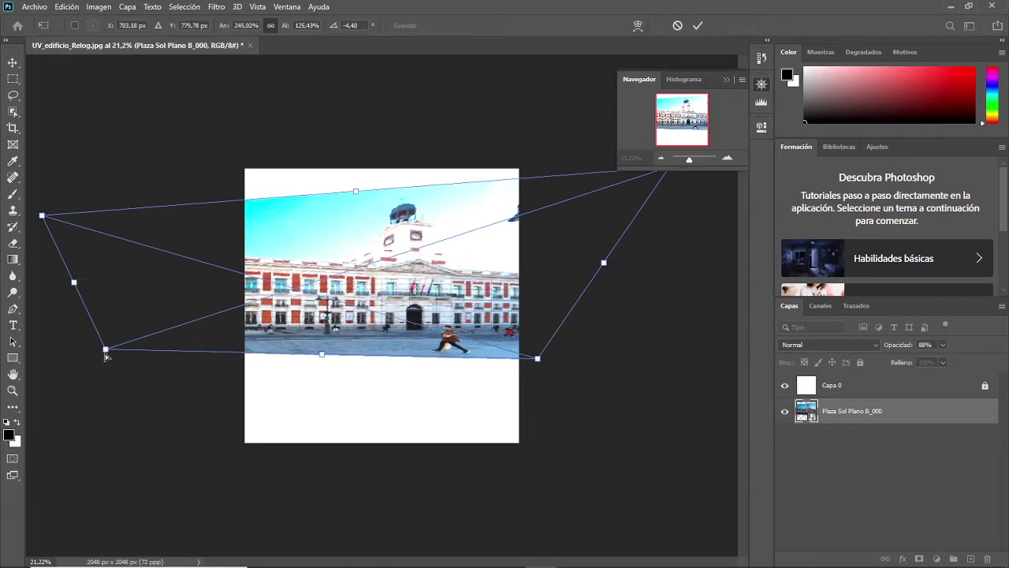
pyautogui.moveTo(107, 356); pyautogui.dragTo(146, 426)
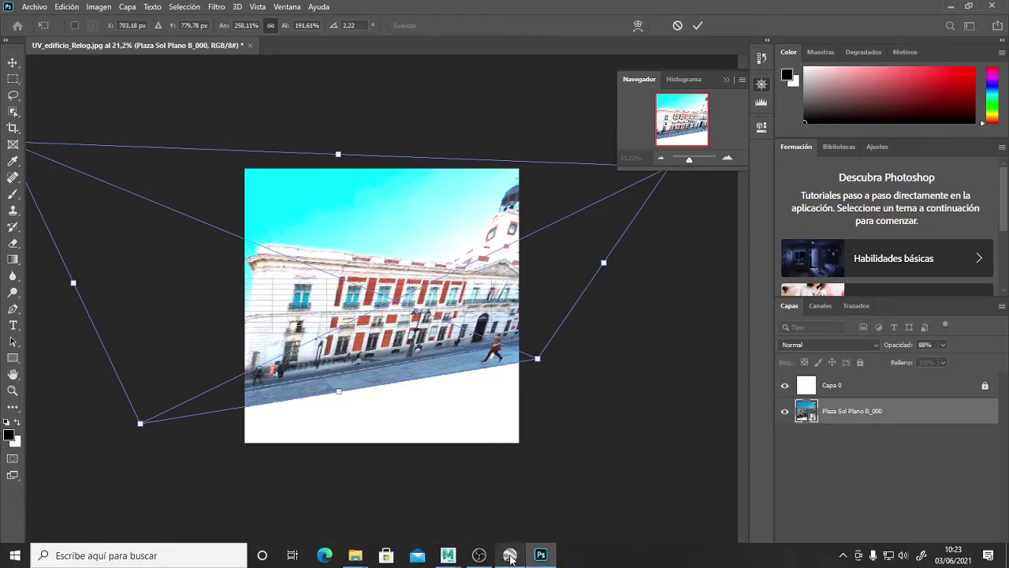
# Step: Switch to Maya and close the UV Editor to examine the facade plane in the camera view
pyautogui.moveTo(454, 560)
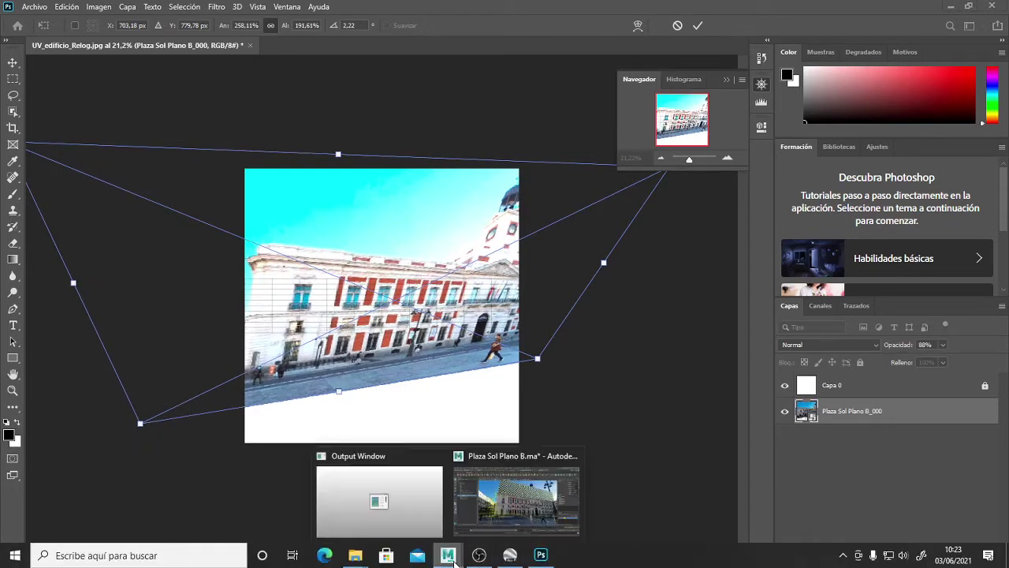
pyautogui.click(527, 526)
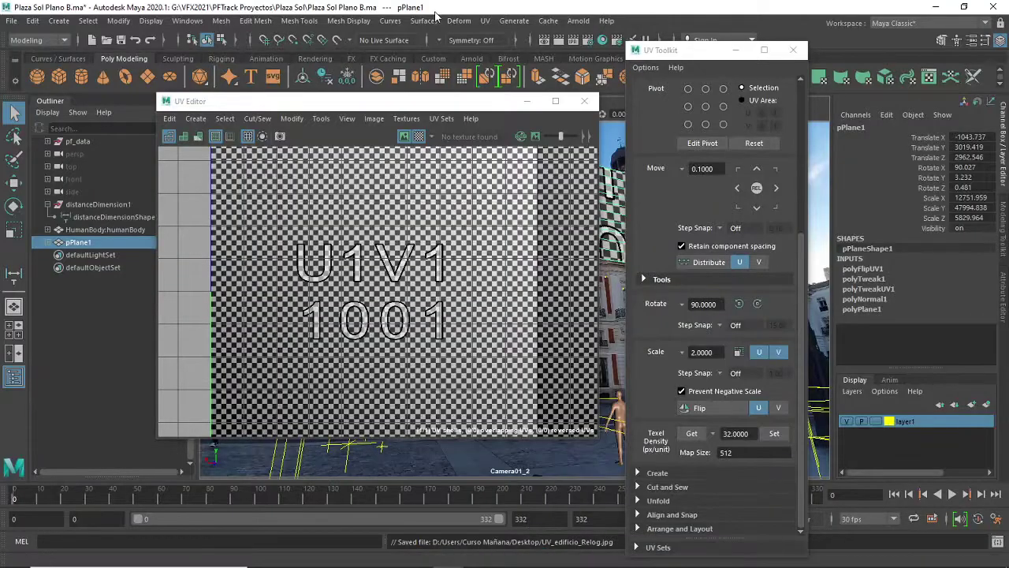
pyautogui.click(585, 101)
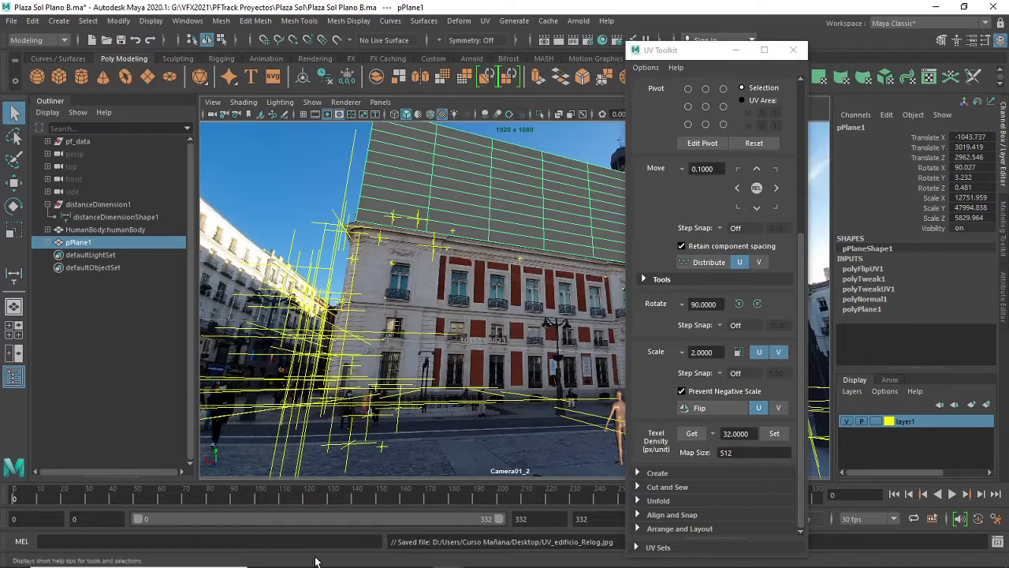
pyautogui.moveTo(315, 565)
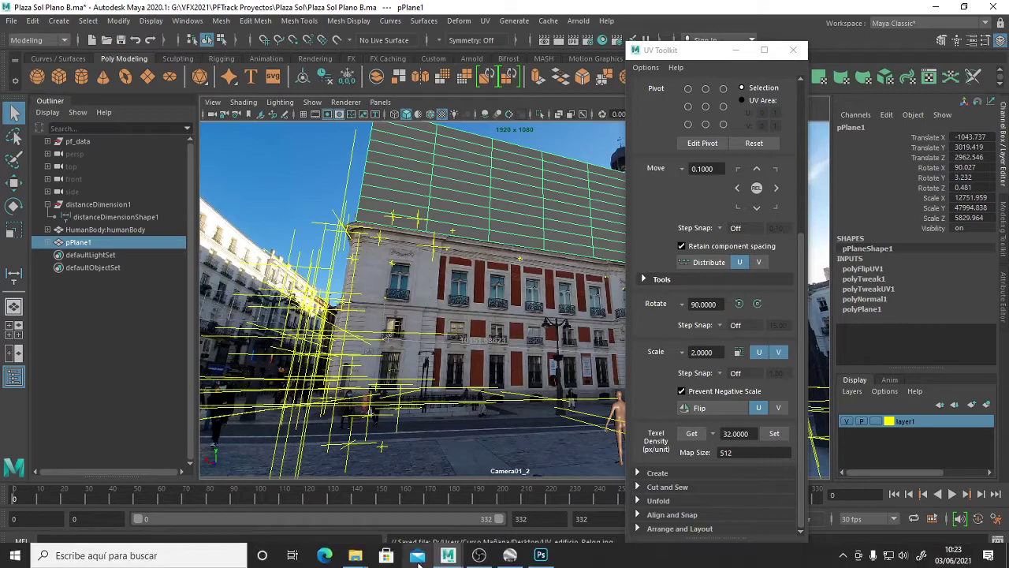
# Step: Switch to Photoshop and adjust the photo's top edge, left side and lower corners in perspective, to about 261% width and 183% height
pyautogui.click(541, 555)
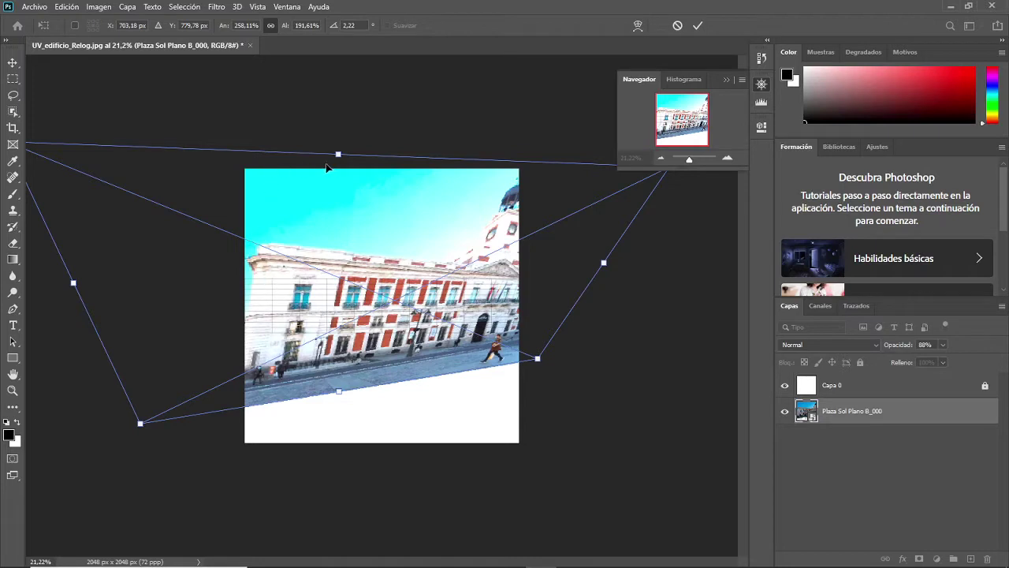
pyautogui.moveTo(339, 154); pyautogui.dragTo(325, 162)
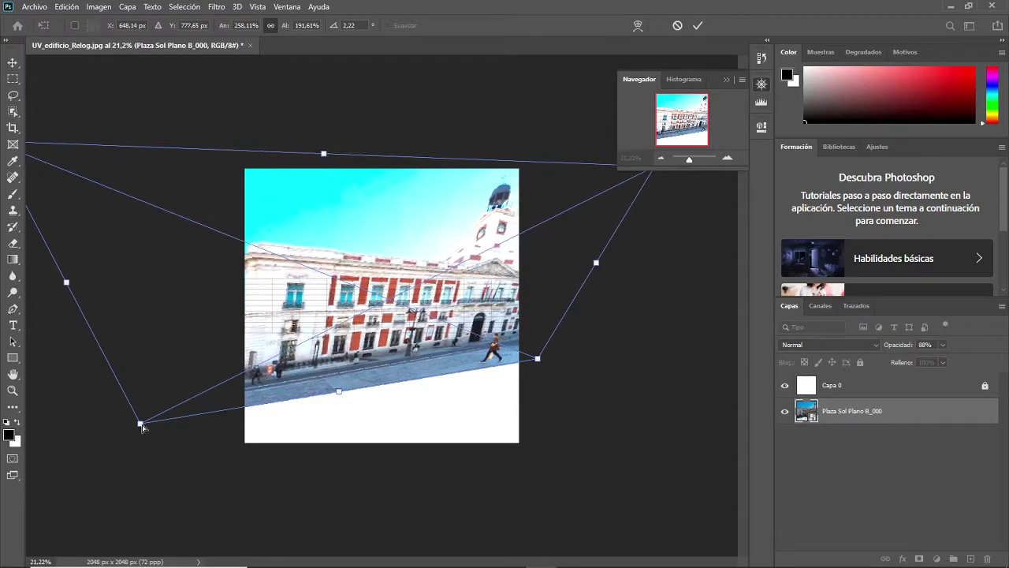
pyautogui.moveTo(139, 426); pyautogui.dragTo(184, 429)
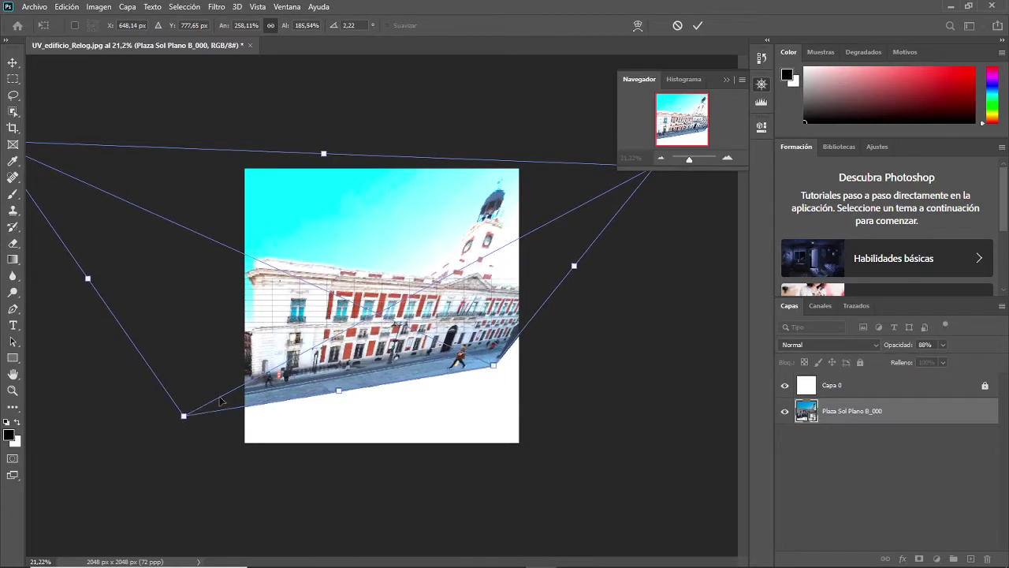
pyautogui.moveTo(86, 281); pyautogui.dragTo(43, 287)
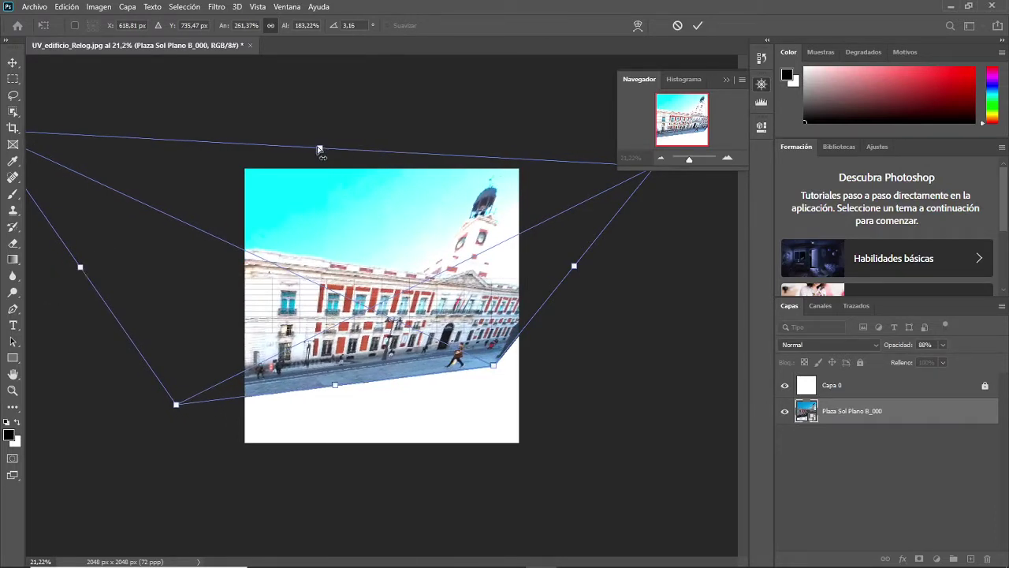
pyautogui.moveTo(320, 151); pyautogui.dragTo(318, 156)
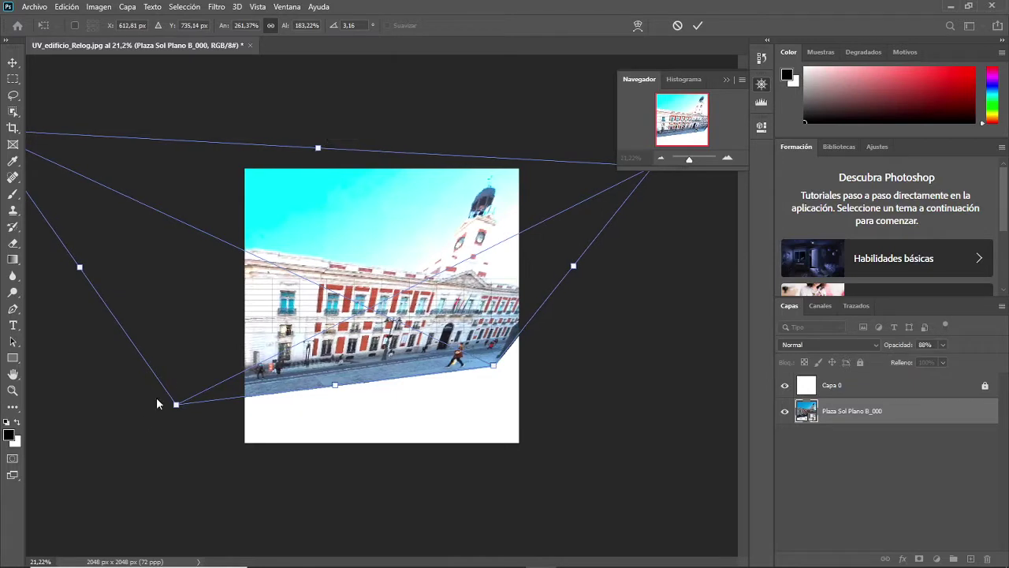
pyautogui.moveTo(177, 407); pyautogui.dragTo(184, 405)
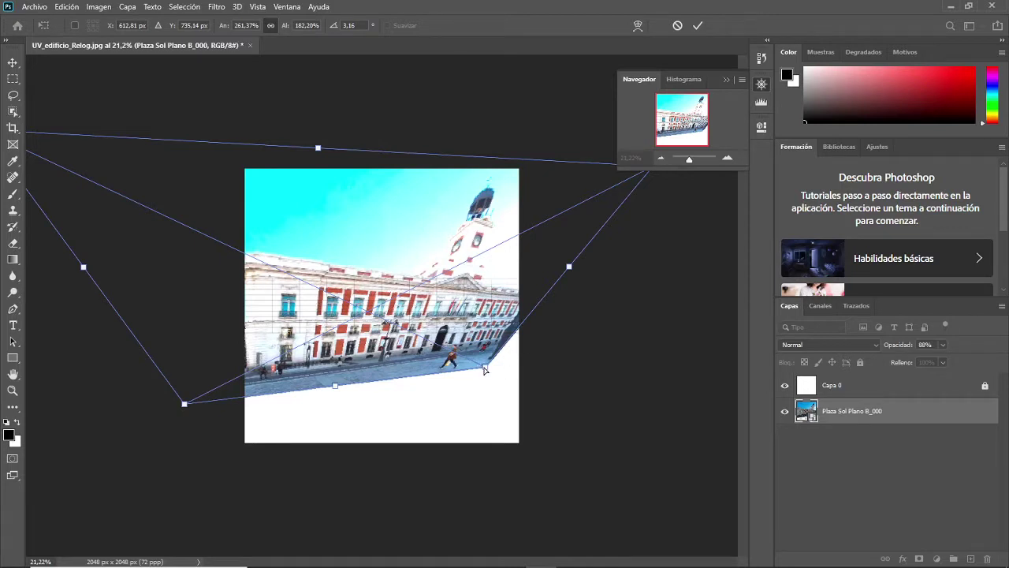
pyautogui.moveTo(485, 370)
pyautogui.mouseDown()
pyautogui.moveTo(513, 358)
pyautogui.moveTo(490, 374)
pyautogui.mouseUp()
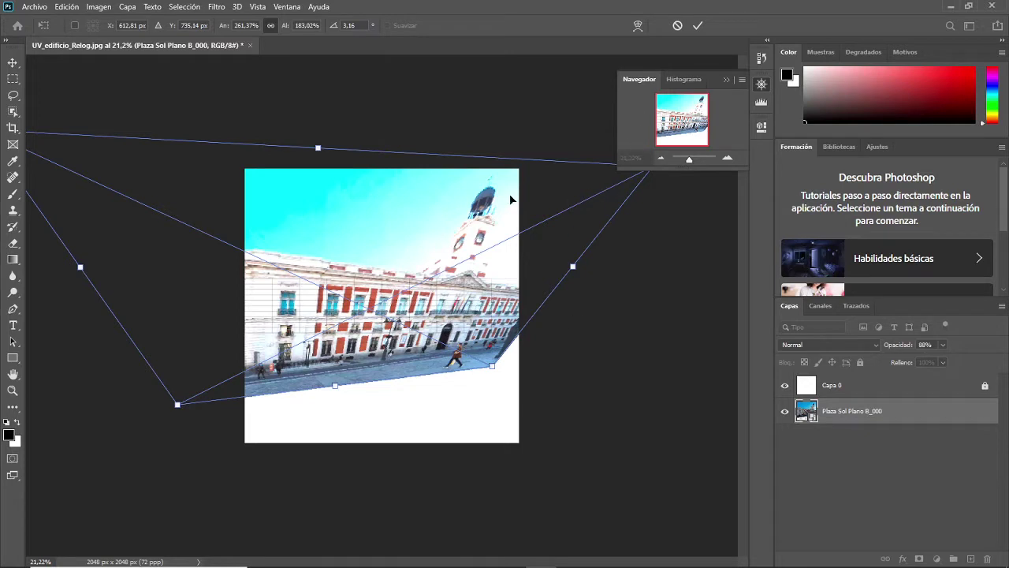
# Step: Level the facade in perspective by reshaping the photo's top edge and lower corners, to about 254% width and 155% height
pyautogui.moveTo(321, 152); pyautogui.dragTo(302, 178)
pyautogui.moveTo(490, 369); pyautogui.dragTo(552, 397)
pyautogui.moveTo(122, 423); pyautogui.dragTo(89, 370)
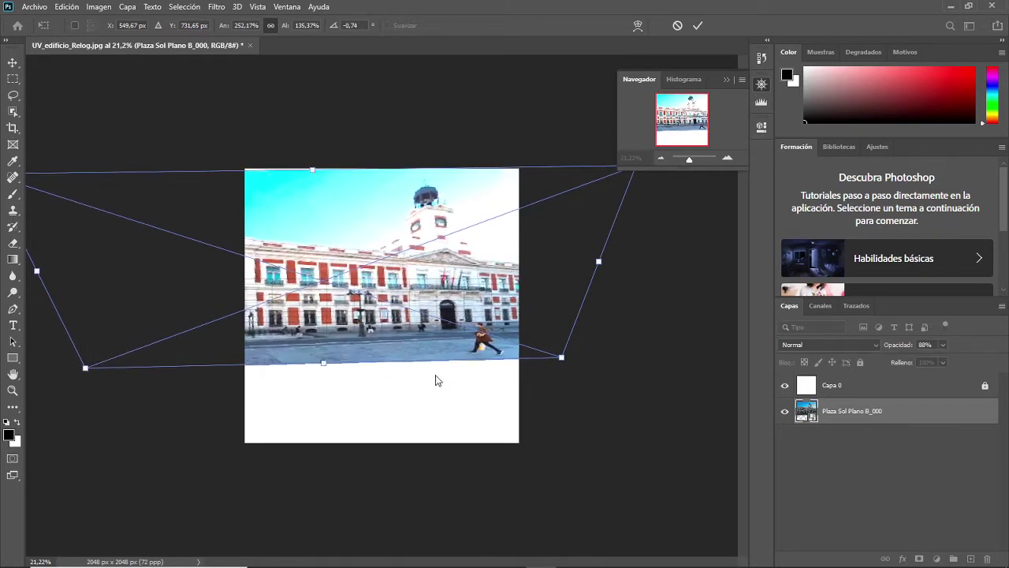
pyautogui.moveTo(564, 361); pyautogui.dragTo(543, 372)
pyautogui.moveTo(111, 369); pyautogui.dragTo(55, 369)
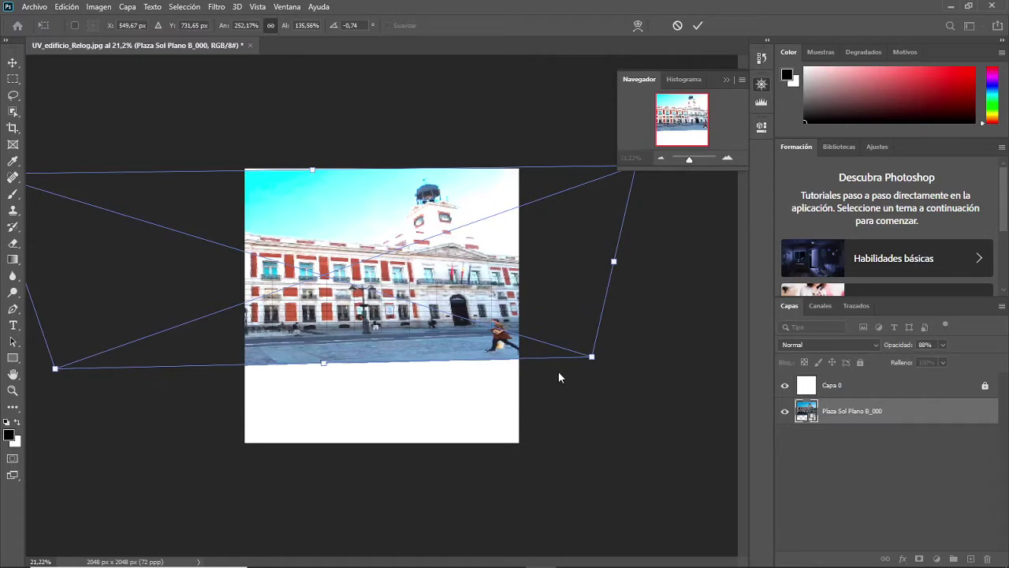
pyautogui.moveTo(592, 358)
pyautogui.mouseDown()
pyautogui.moveTo(554, 355)
pyautogui.moveTo(549, 367)
pyautogui.moveTo(608, 368)
pyautogui.moveTo(595, 377)
pyautogui.mouseUp()
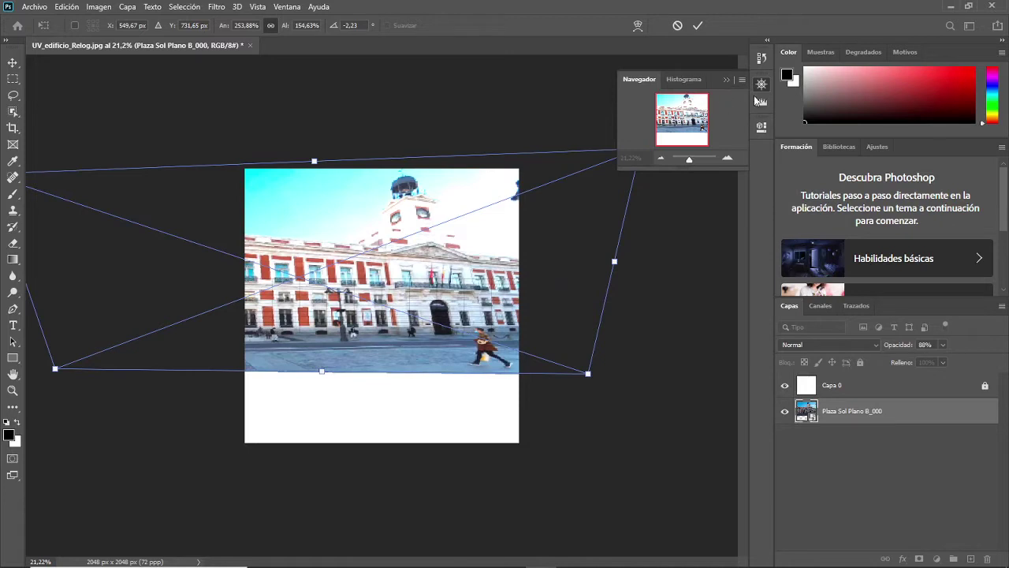
# Step: Apply the perspective transform and revert the document to the preceding Transformación libre history state
pyautogui.click(762, 59)
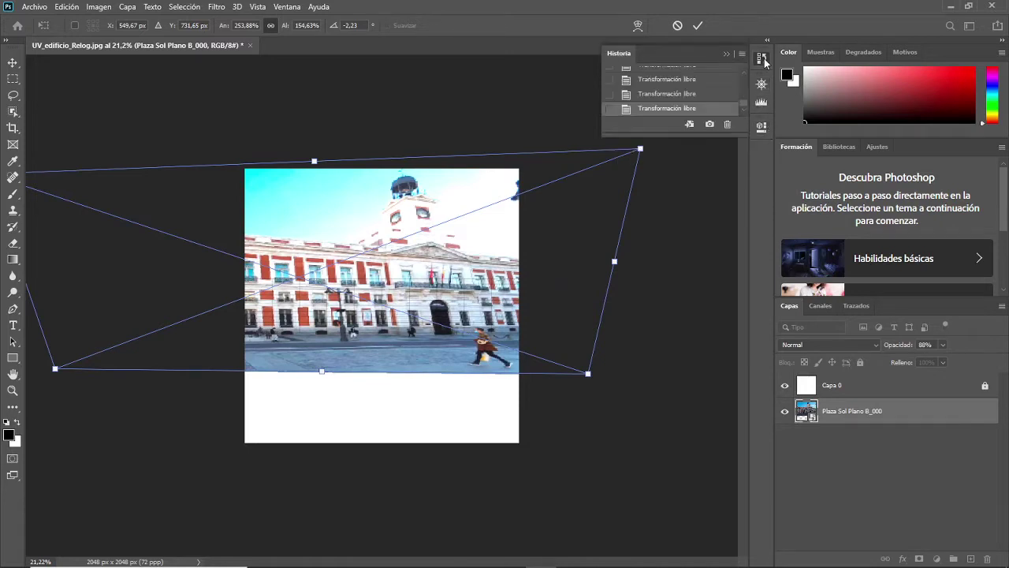
pyautogui.moveTo(745, 105); pyautogui.dragTo(743, 99)
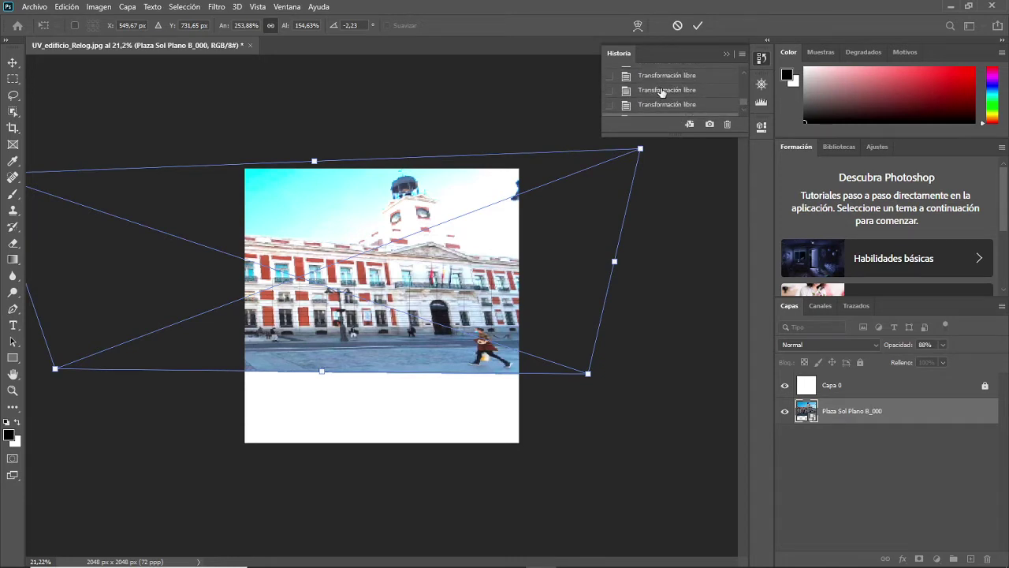
pyautogui.press('Return')
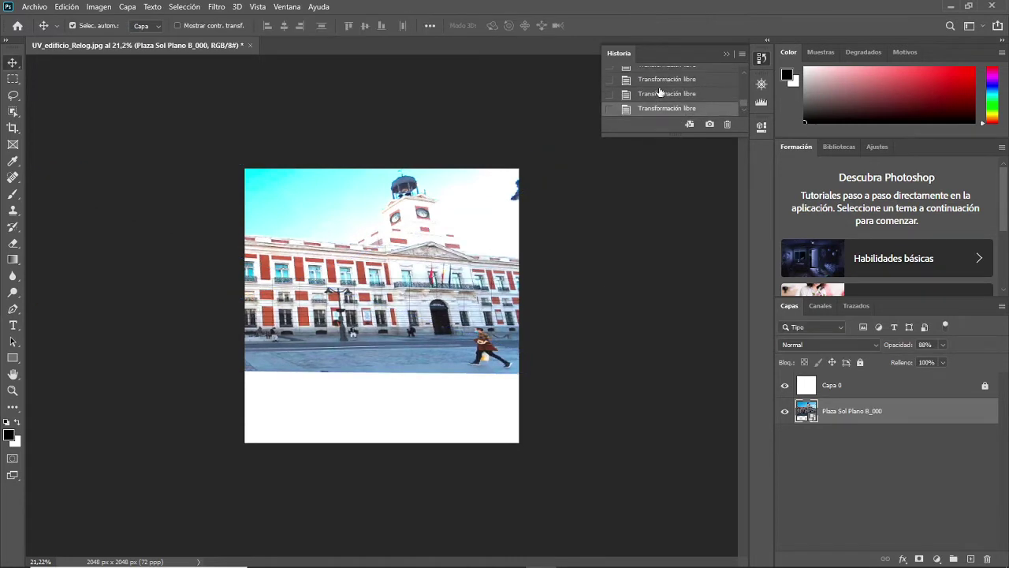
pyautogui.click(665, 96)
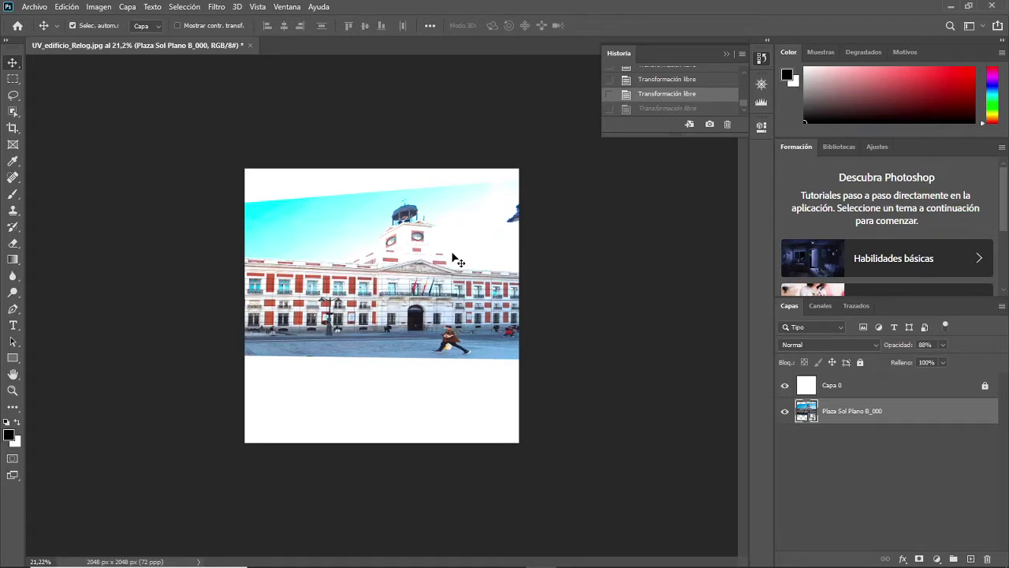
# Step: Scale the photo down proportionally to about 187% width and 105% height, repositioning it so the facade sits over the UV grid
pyautogui.press('ctrl')
pyautogui.hotkey('ctrl', 't')
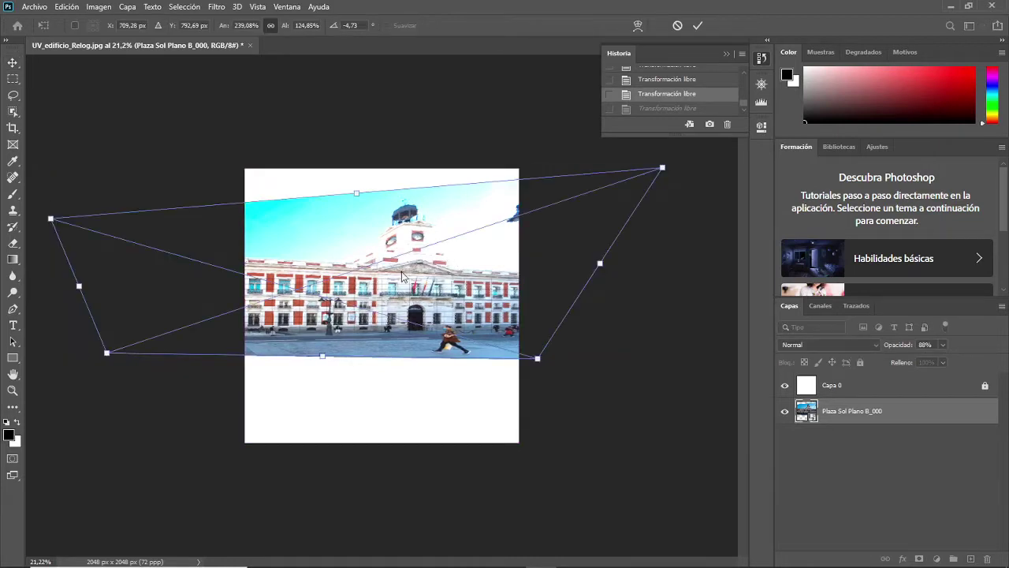
pyautogui.rightClick(404, 275)
pyautogui.click(426, 308)
pyautogui.moveTo(539, 362)
pyautogui.mouseDown()
pyautogui.moveTo(505, 361)
pyautogui.moveTo(520, 361)
pyautogui.mouseUp()
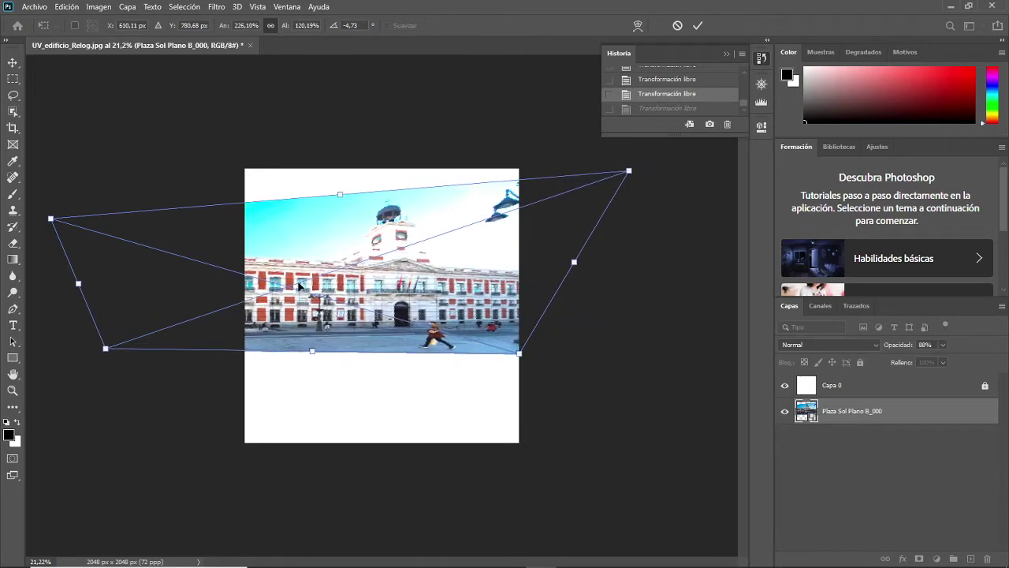
pyautogui.moveTo(300, 286); pyautogui.dragTo(387, 305)
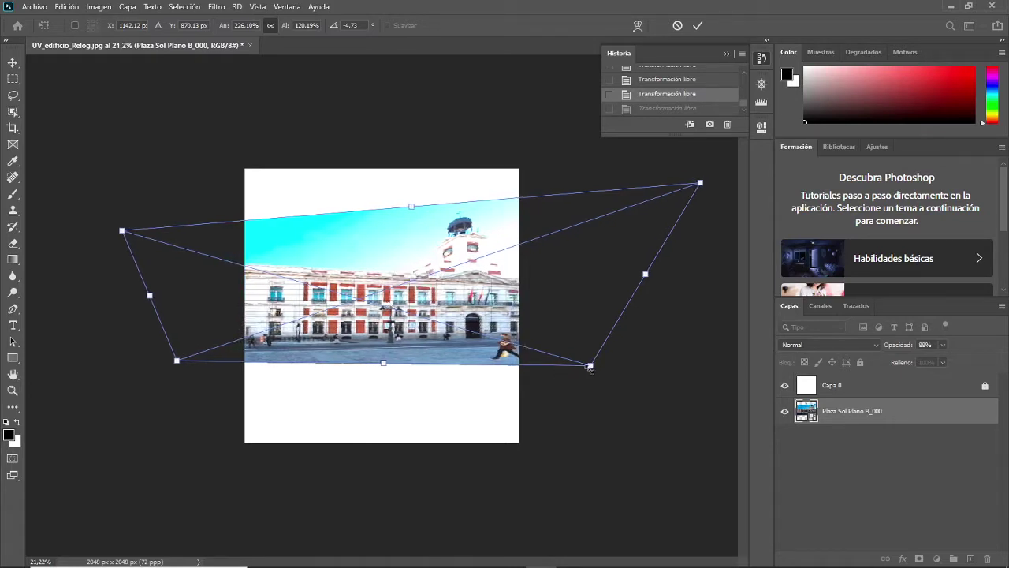
pyautogui.moveTo(591, 366); pyautogui.dragTo(524, 366)
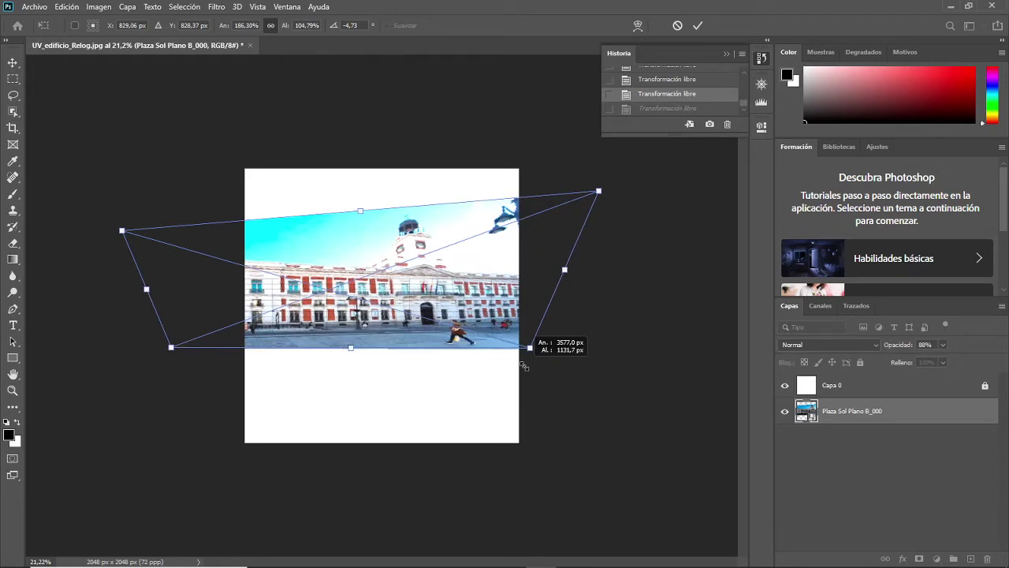
pyautogui.moveTo(463, 300)
pyautogui.mouseDown()
pyautogui.moveTo(459, 314)
pyautogui.moveTo(462, 302)
pyautogui.mouseUp()
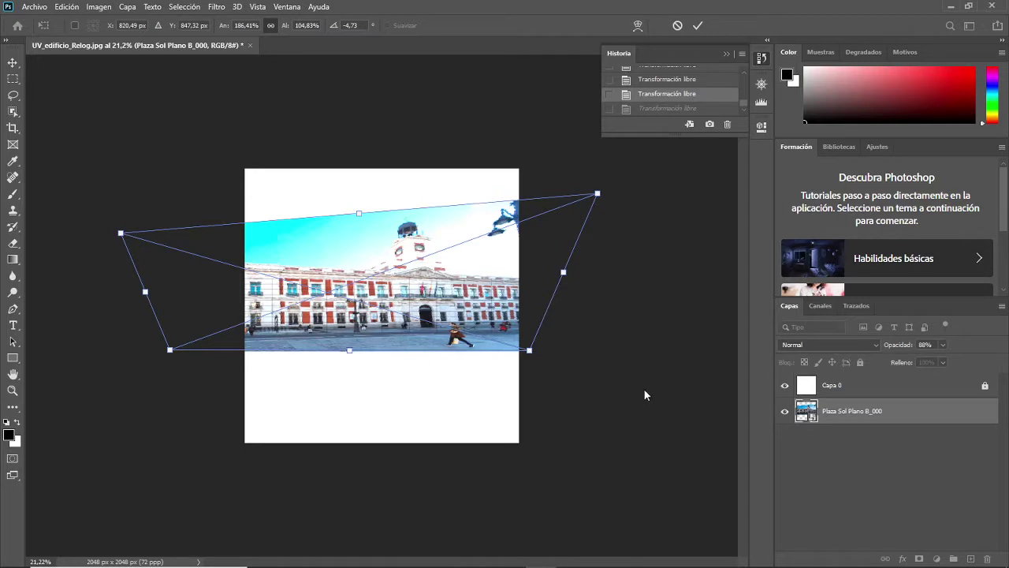
pyautogui.moveTo(170, 349); pyautogui.dragTo(168, 350)
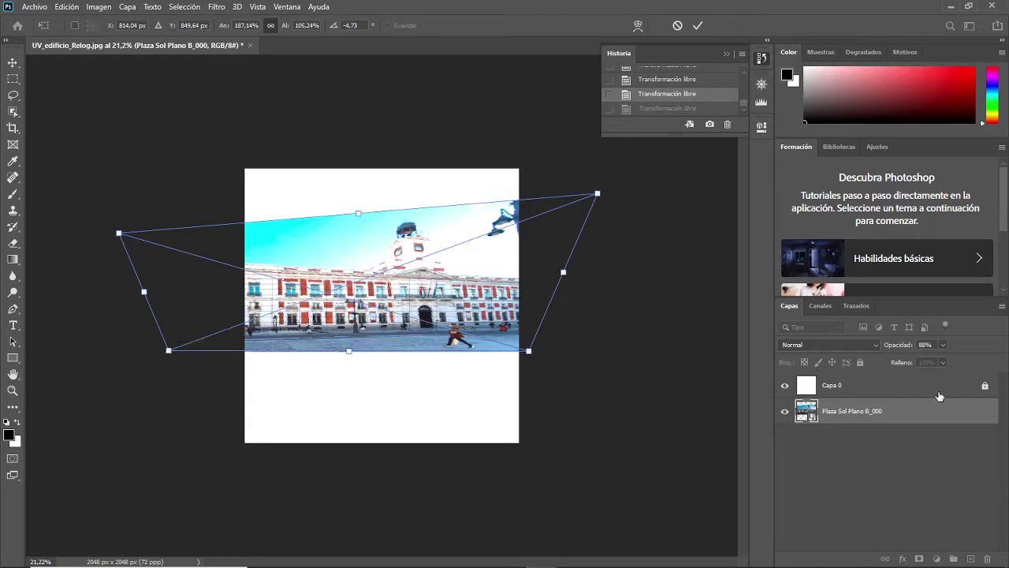
# Step: Set the photo layer's opacity to 100% and move the photo to about X 966 px, Y 932 px over the UV grid
pyautogui.click(944, 345)
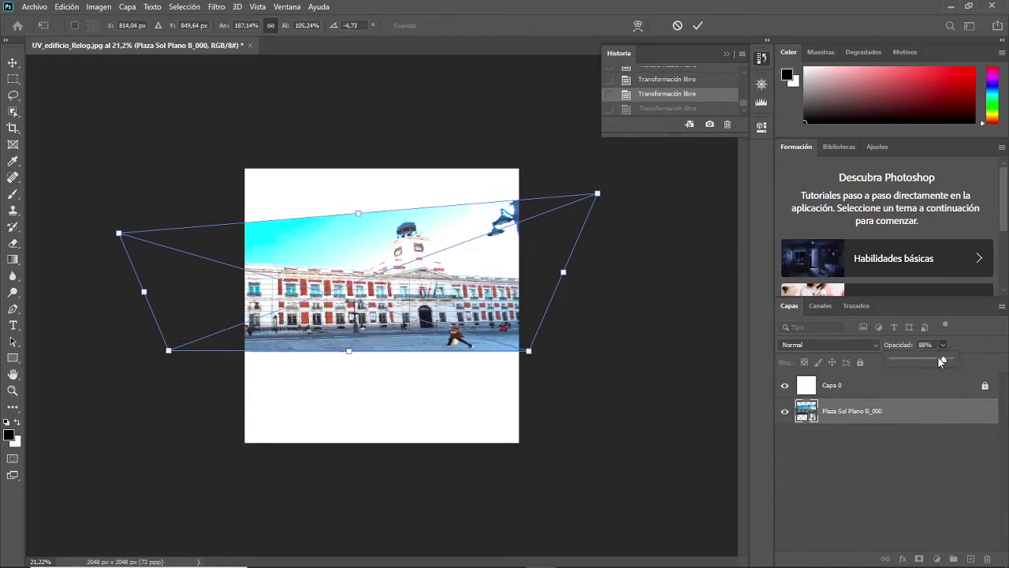
pyautogui.moveTo(944, 361); pyautogui.dragTo(963, 365)
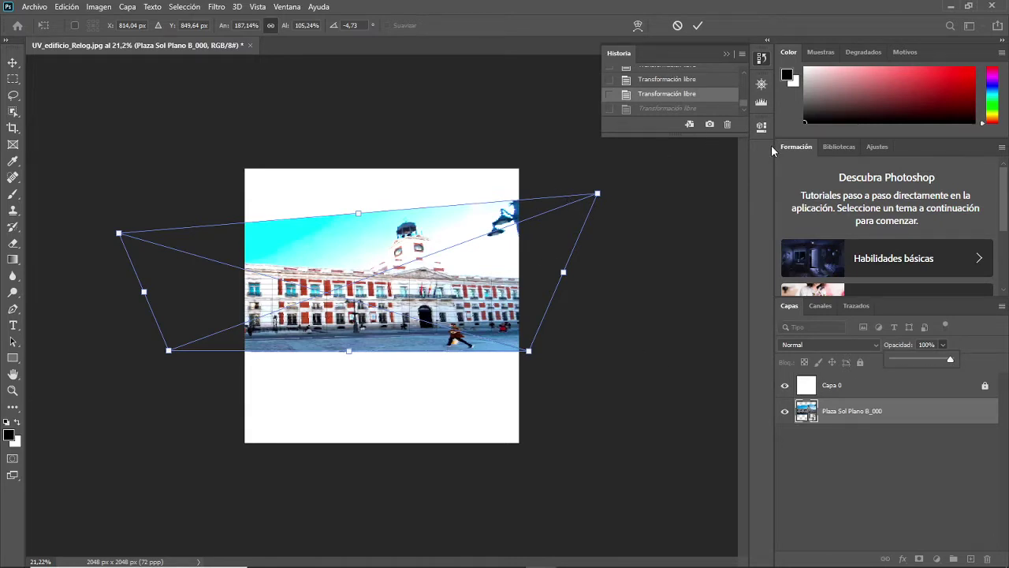
pyautogui.click(762, 84)
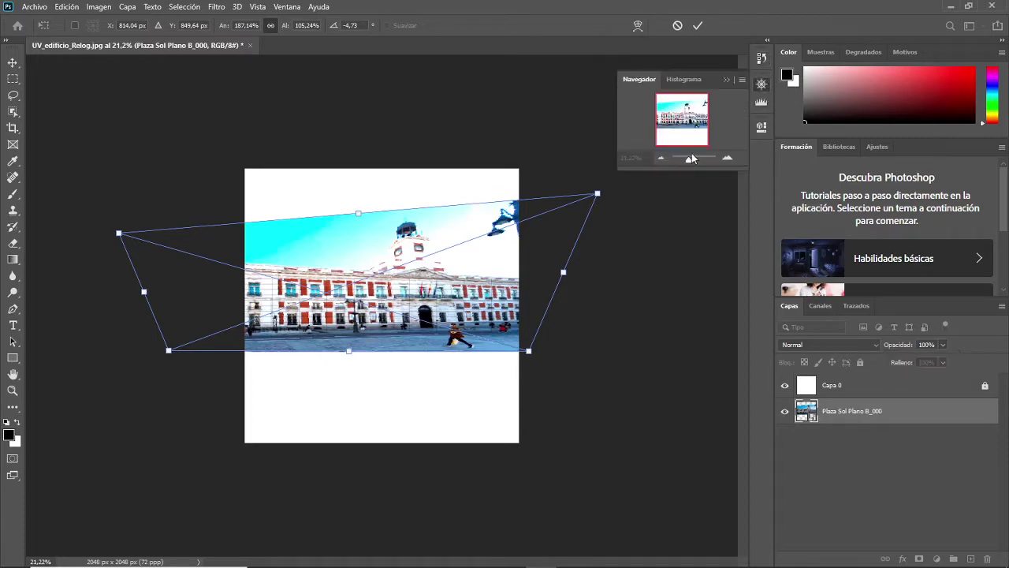
pyautogui.moveTo(694, 159); pyautogui.dragTo(693, 161)
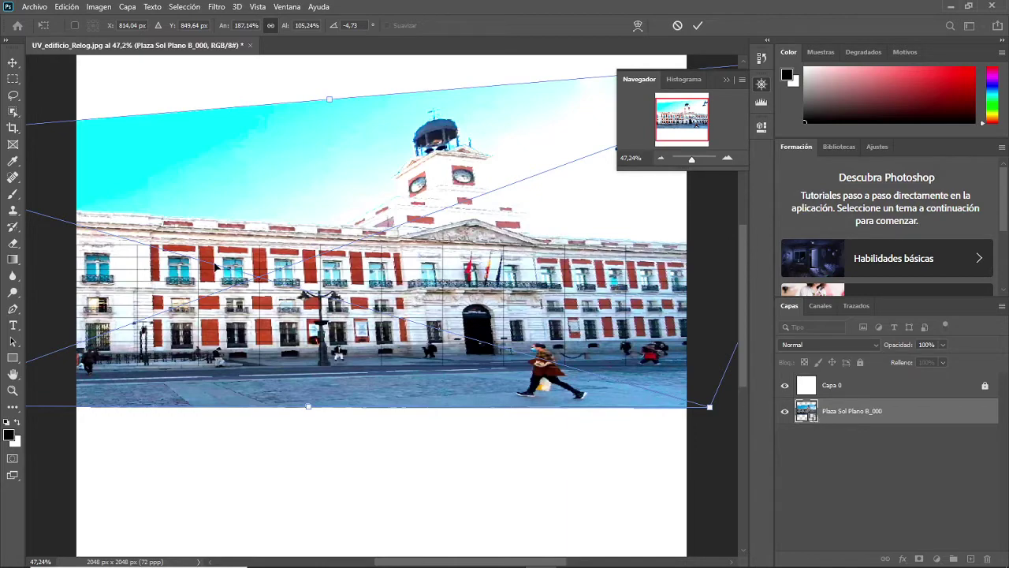
pyautogui.moveTo(237, 307); pyautogui.dragTo(281, 332)
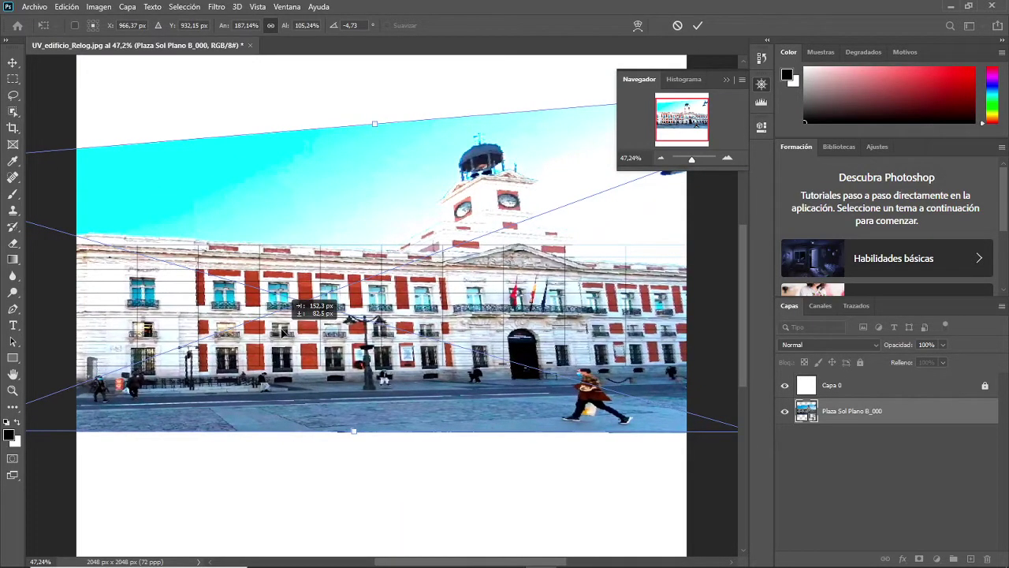
pyautogui.moveTo(282, 332); pyautogui.dragTo(282, 332)
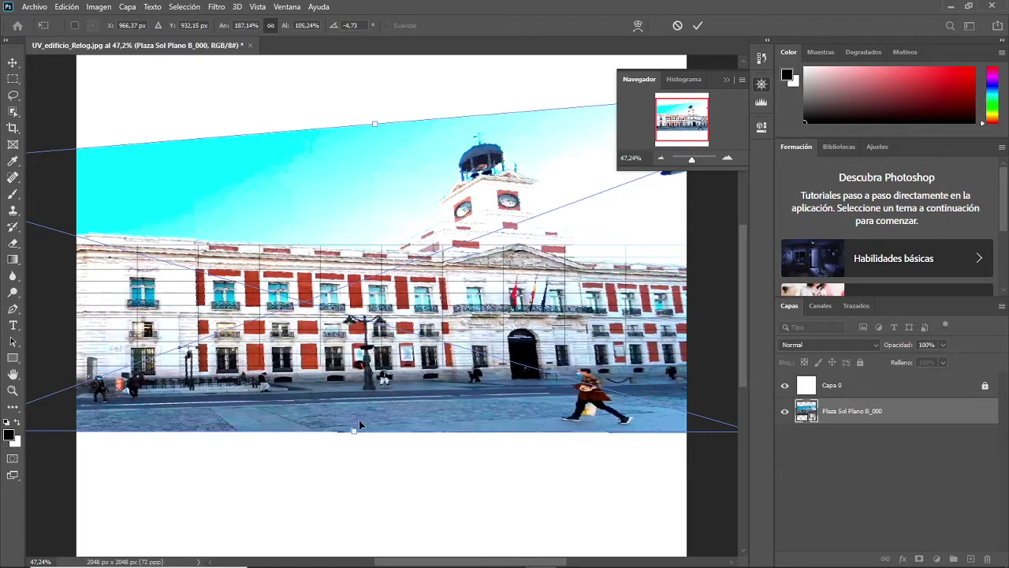
# Step: Enlarge the photo slightly from its lower edge and lower-right corner, to about 189% width and 106% height
pyautogui.moveTo(353, 432); pyautogui.dragTo(354, 430)
pyautogui.moveTo(354, 431)
pyautogui.mouseDown()
pyautogui.moveTo(355, 421)
pyautogui.moveTo(350, 434)
pyautogui.mouseUp()
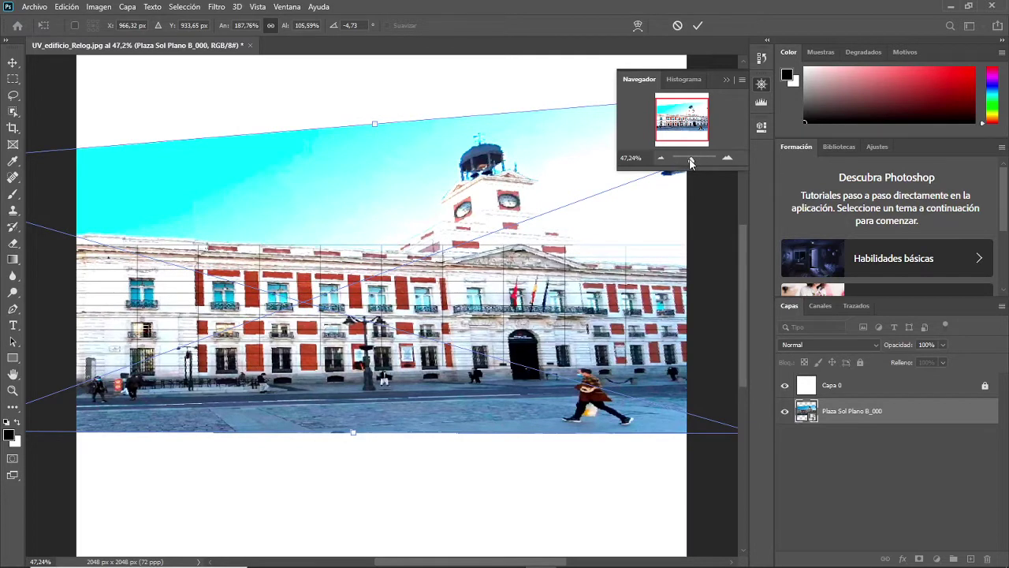
pyautogui.moveTo(690, 161); pyautogui.dragTo(693, 163)
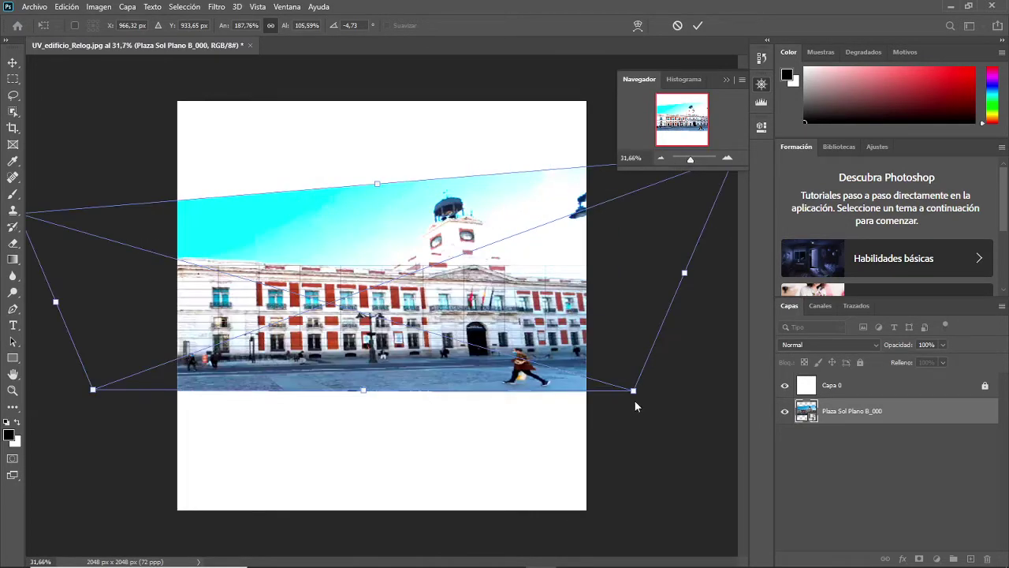
pyautogui.moveTo(633, 390); pyautogui.dragTo(637, 392)
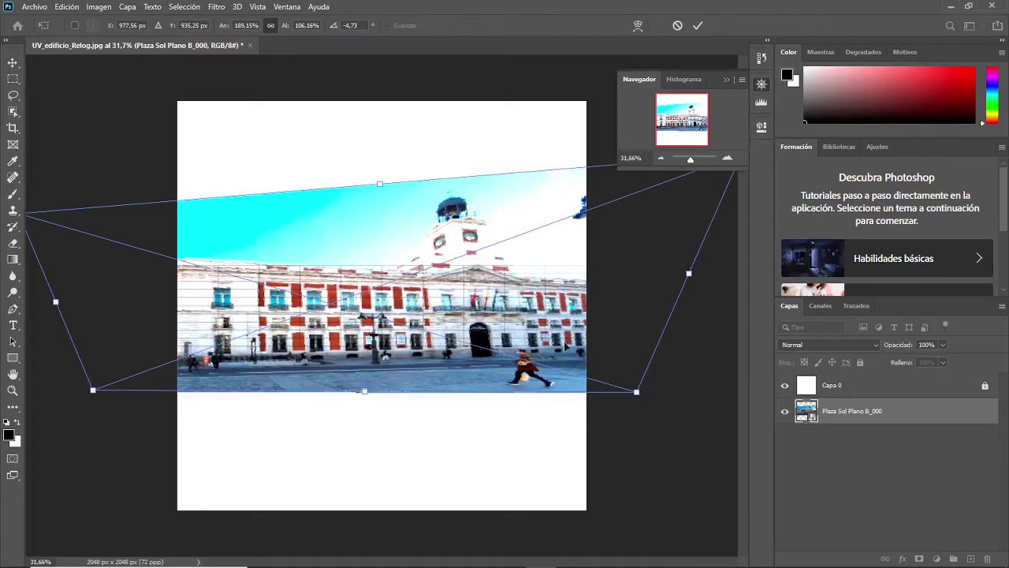
pyautogui.moveTo(693, 161); pyautogui.dragTo(693, 163)
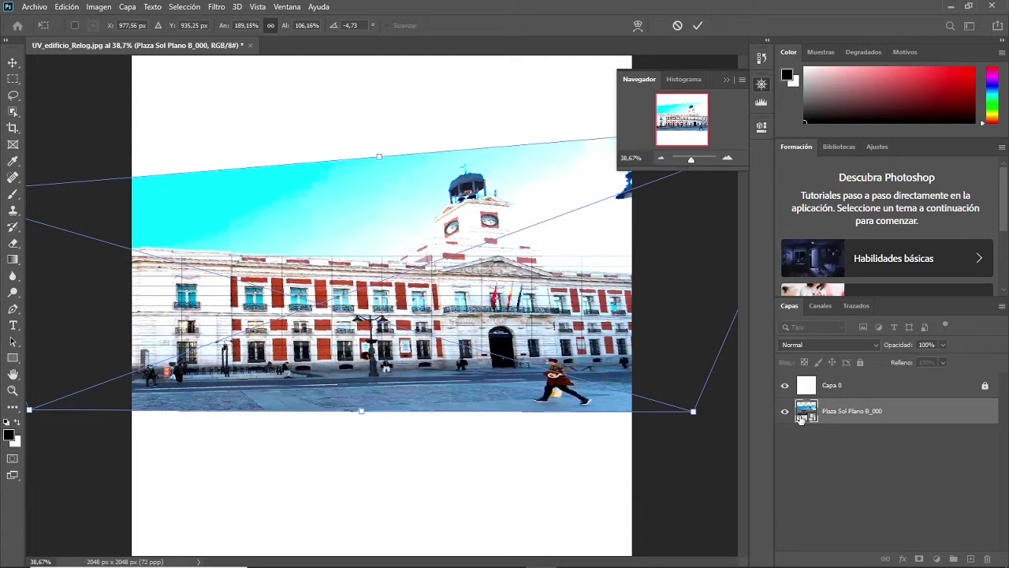
# Step: Delete the warped photo layer and place a fresh copy of Plaza Sol Plano B_000.jpg from the SECUENCIA PLAZA SOL PLANO B folder
pyautogui.moveTo(805, 418); pyautogui.dragTo(990, 560)
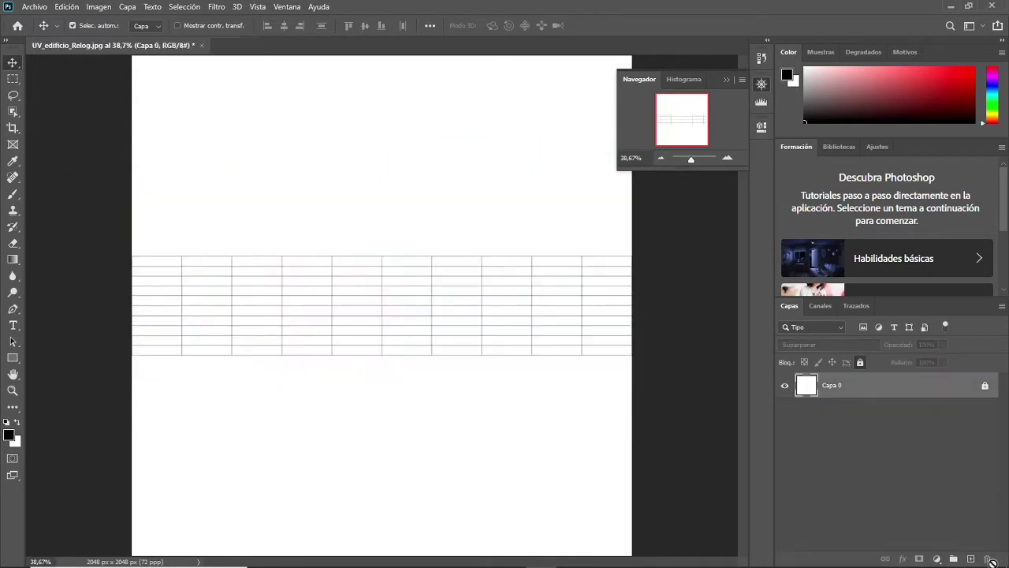
pyautogui.moveTo(735, 12); pyautogui.dragTo(686, 193)
pyautogui.moveTo(536, 562)
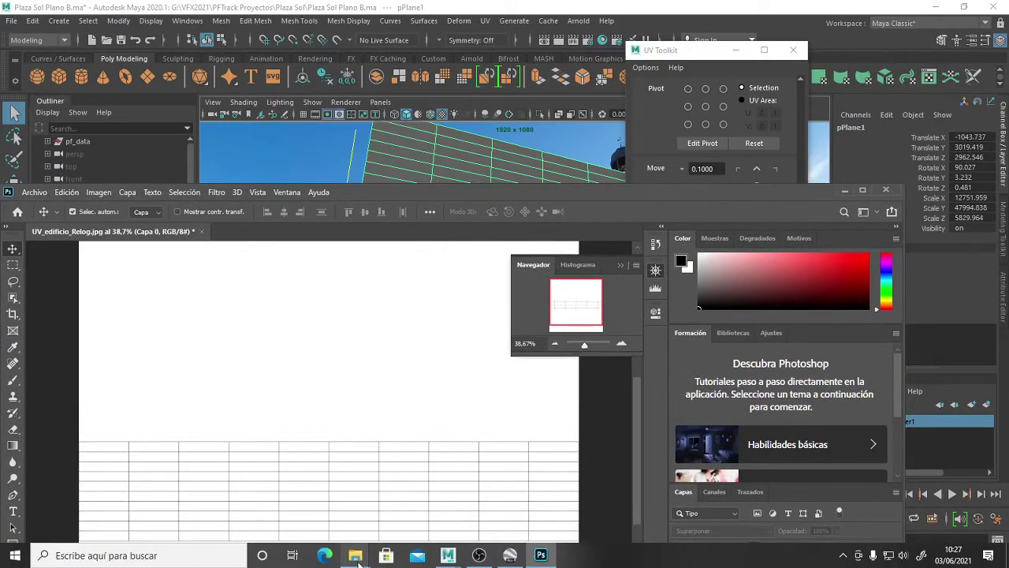
pyautogui.moveTo(357, 561)
pyautogui.click(552, 485)
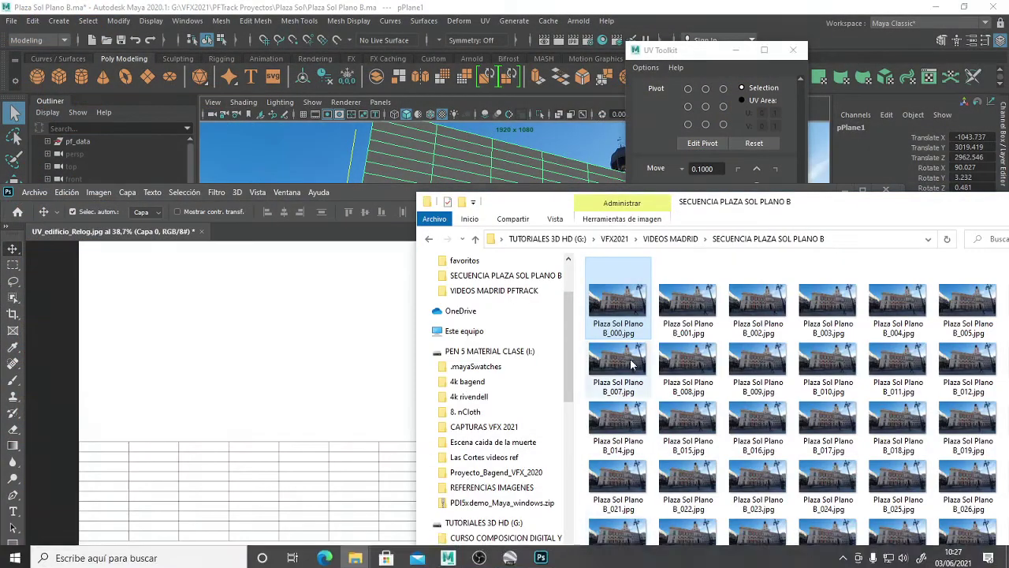
pyautogui.moveTo(615, 300); pyautogui.dragTo(279, 386)
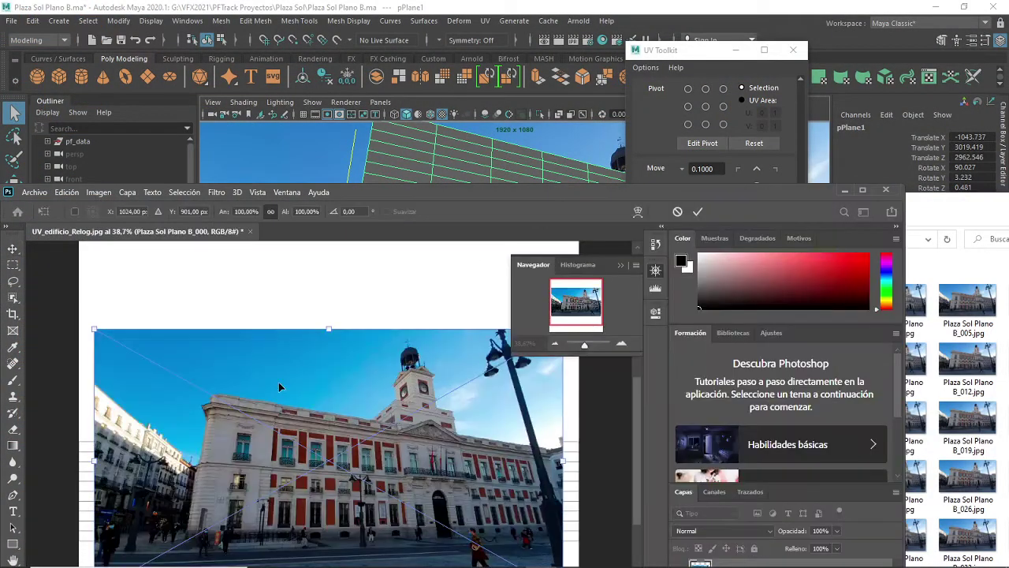
pyautogui.click(862, 191)
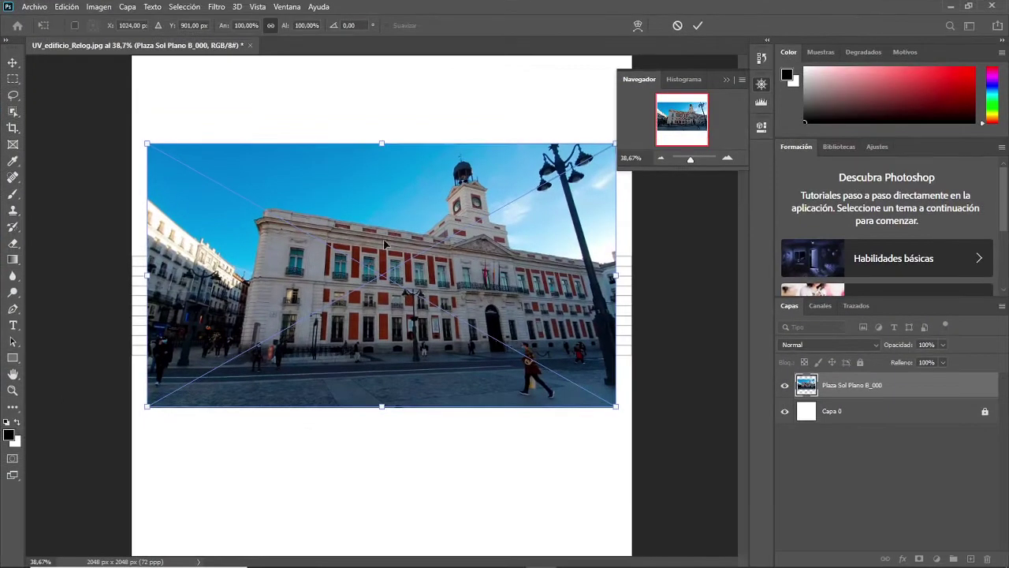
# Step: Commit the placed photo and outline the facade's upper-floor window strip, from cornice to the ledge below the balconies, with the Polygonal Lasso tool
pyautogui.press('Return')
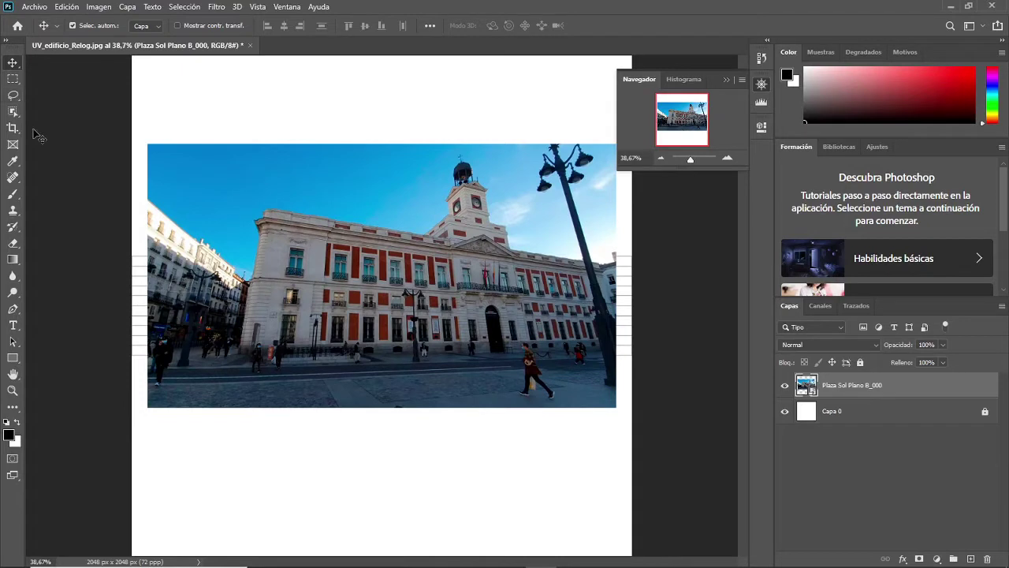
pyautogui.click(14, 95)
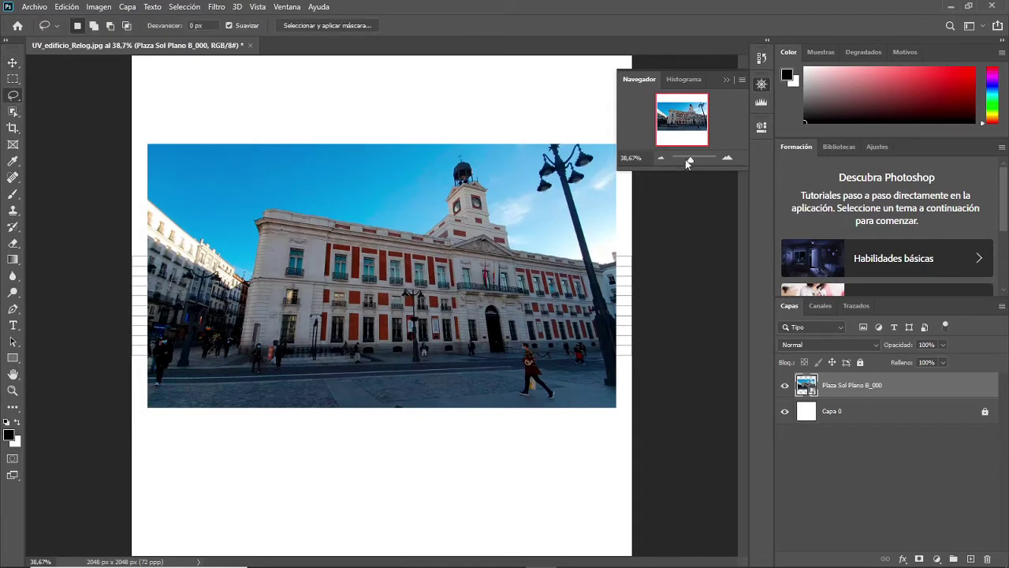
pyautogui.moveTo(691, 159); pyautogui.dragTo(694, 163)
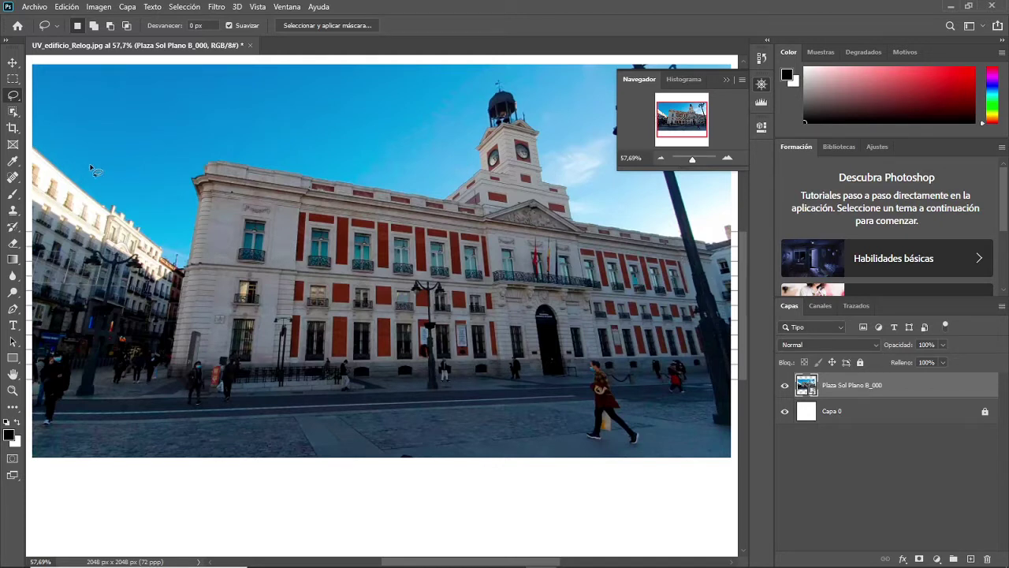
pyautogui.rightClick(21, 103)
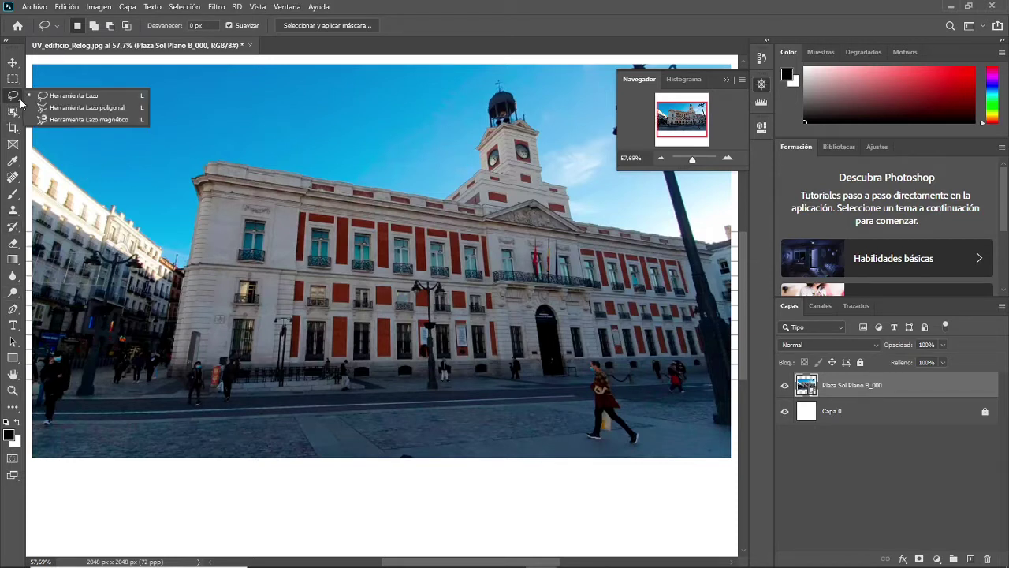
pyautogui.click(108, 106)
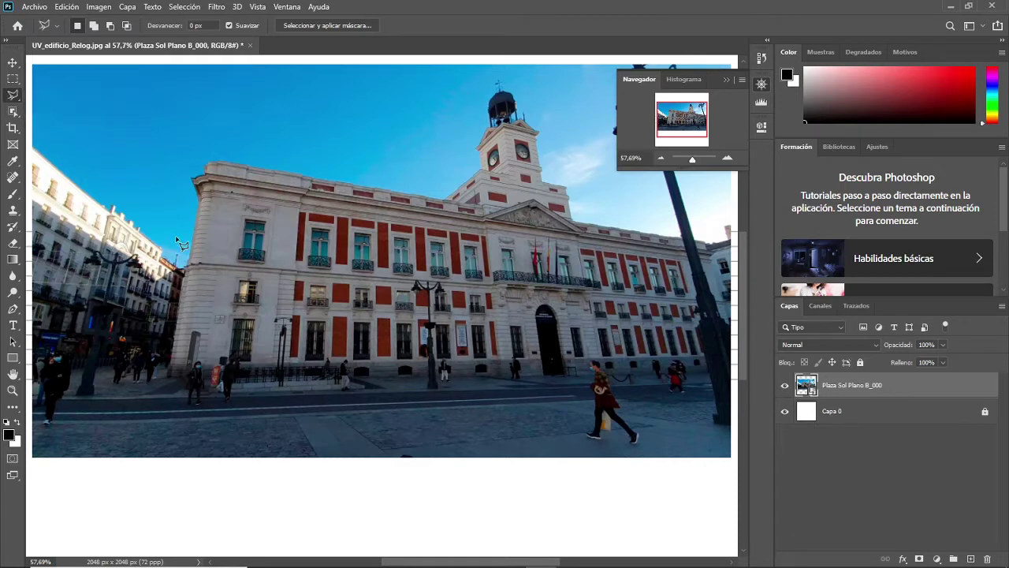
pyautogui.click(204, 192)
pyautogui.click(683, 257)
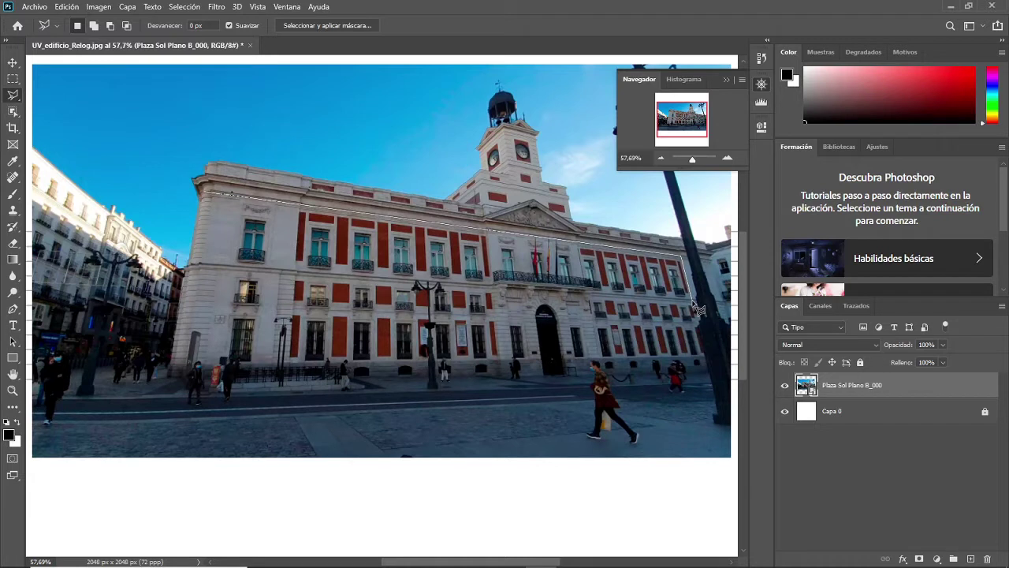
pyautogui.click(692, 299)
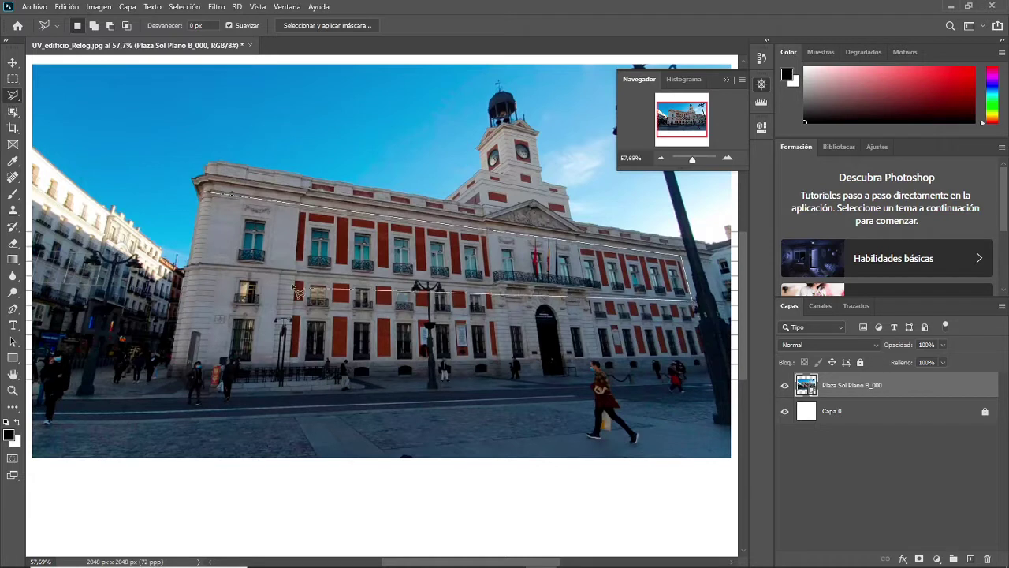
pyautogui.click(193, 266)
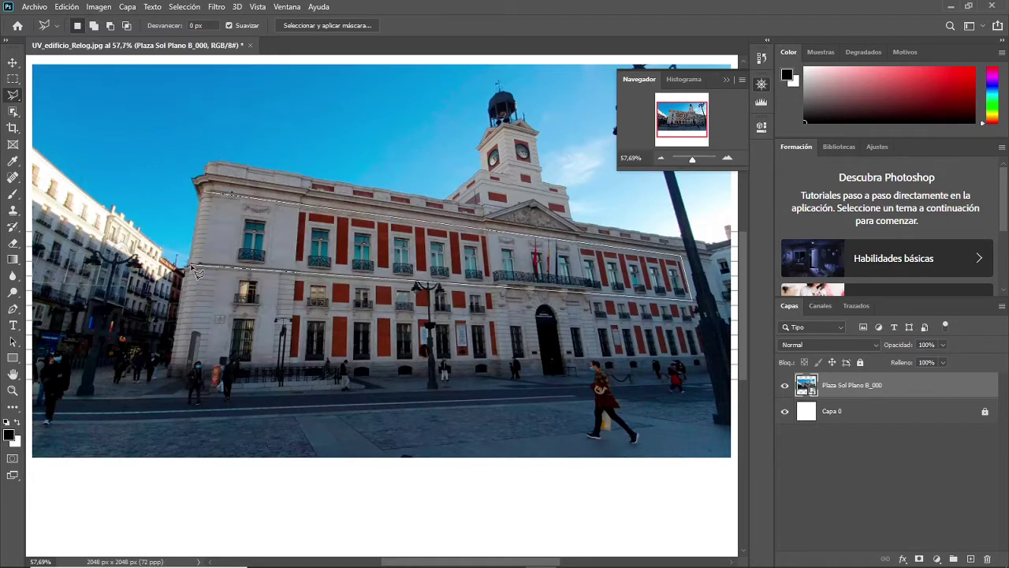
pyautogui.click(205, 194)
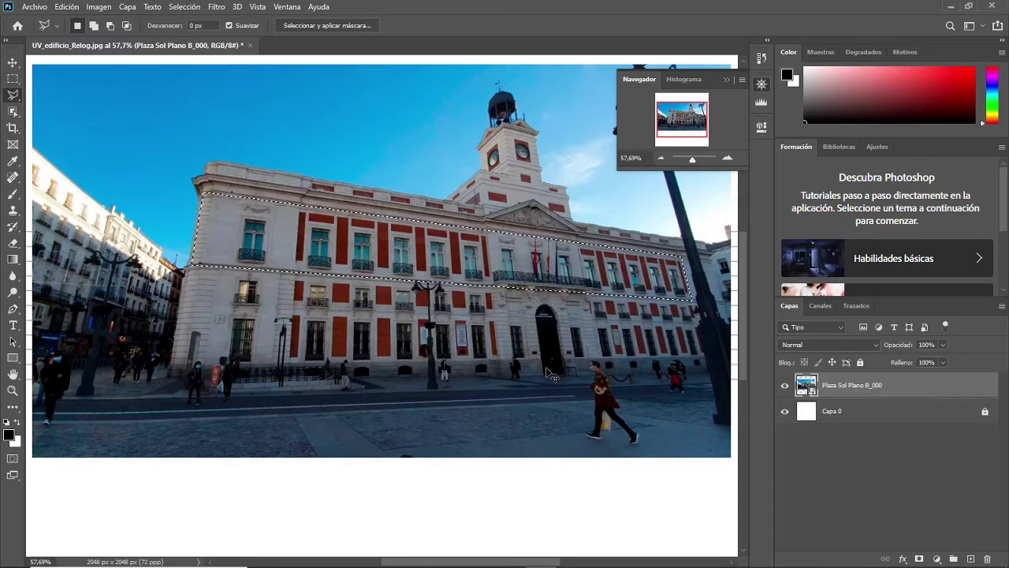
# Step: Copy the selected facade strip to a new layer and delete the Plaza Sol Plano B_000 photo layer
pyautogui.hotkey('ctrl', 'j')
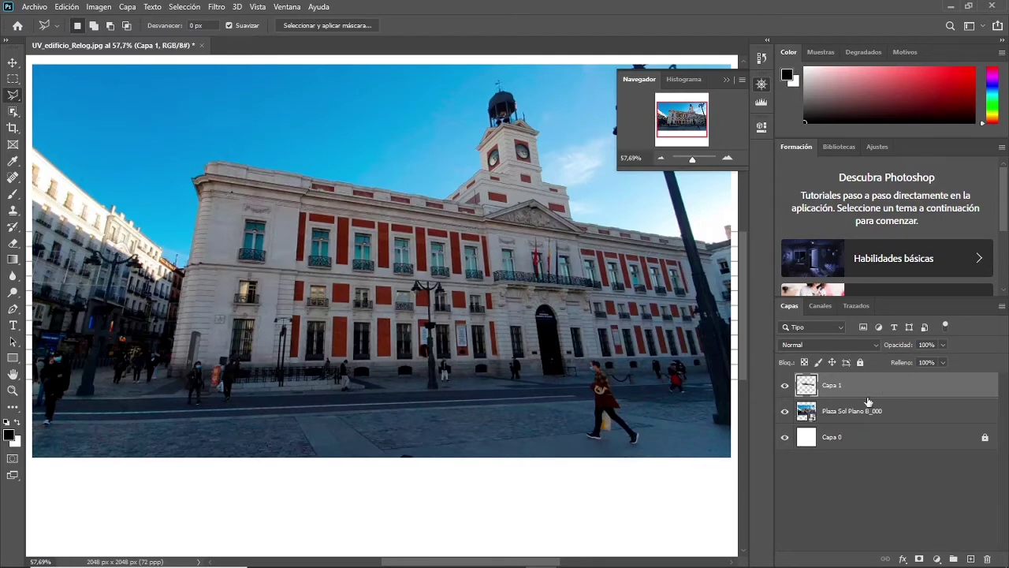
pyautogui.moveTo(802, 410); pyautogui.dragTo(989, 560)
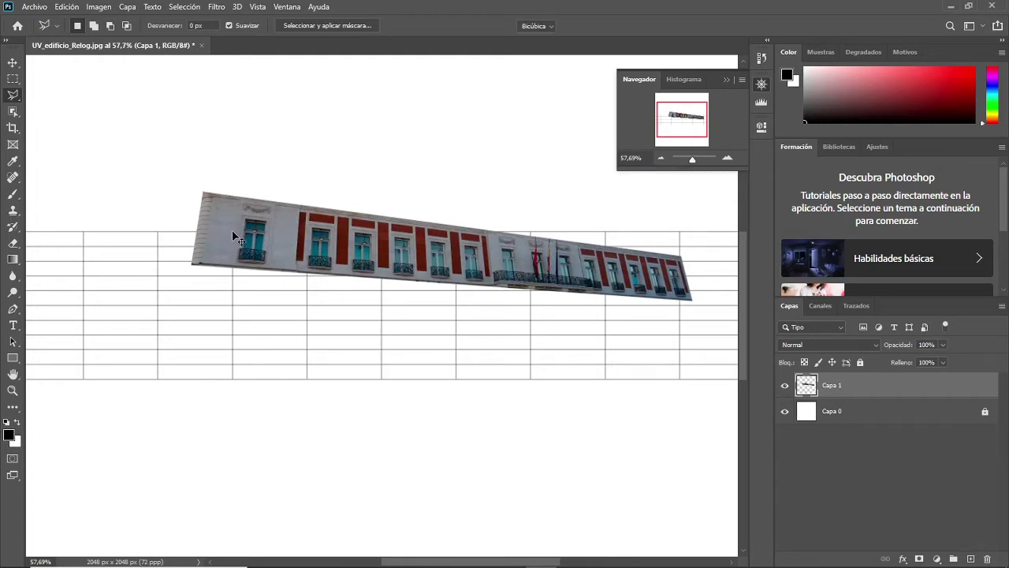
# Step: Free-transform the strip, moving it over the UV grid and scaling it proportionally to about 120% so it starts at the grid's left edge
pyautogui.hotkey('ctrl', 't')
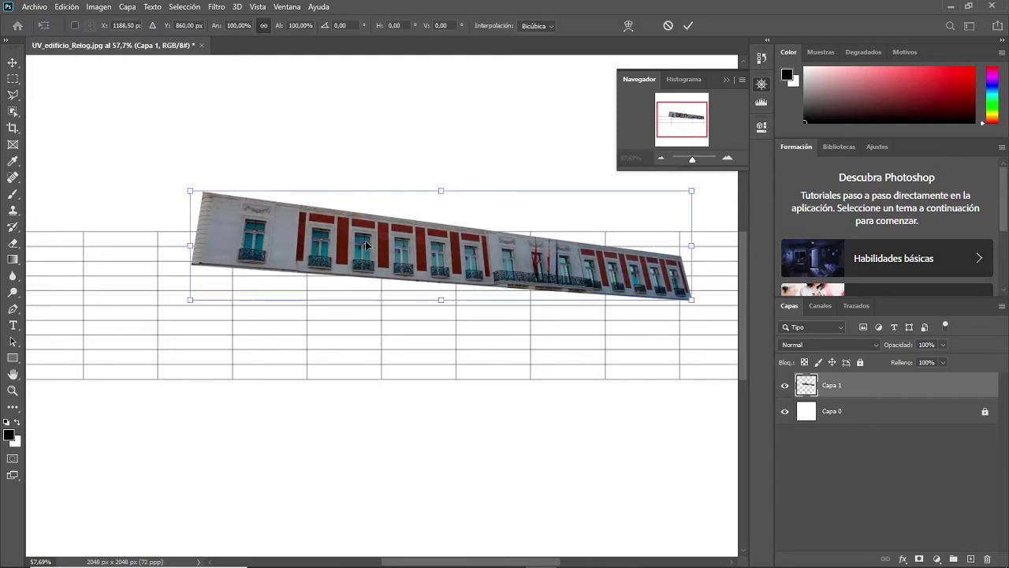
pyautogui.moveTo(450, 231); pyautogui.dragTo(367, 296)
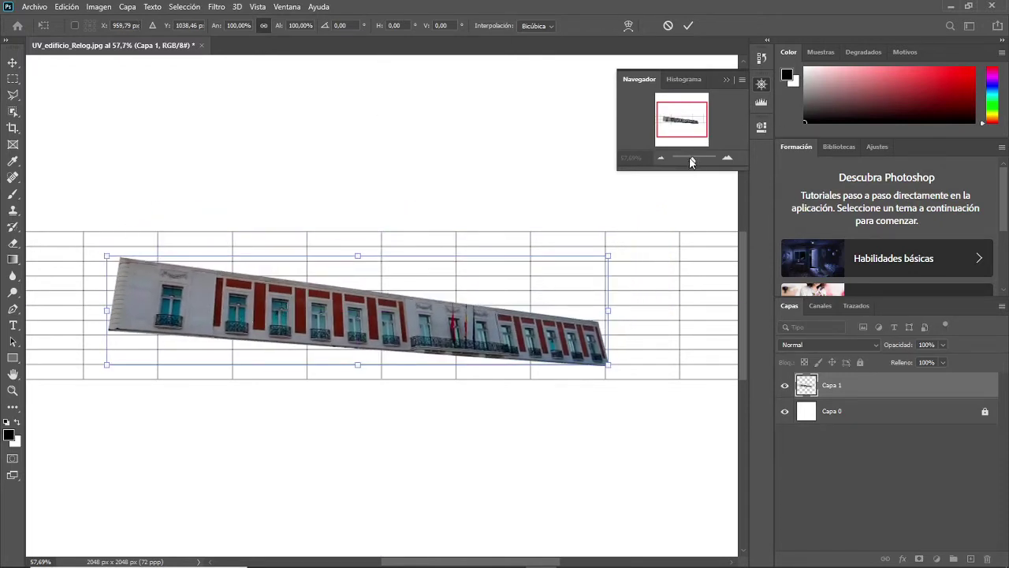
pyautogui.moveTo(690, 162); pyautogui.dragTo(693, 162)
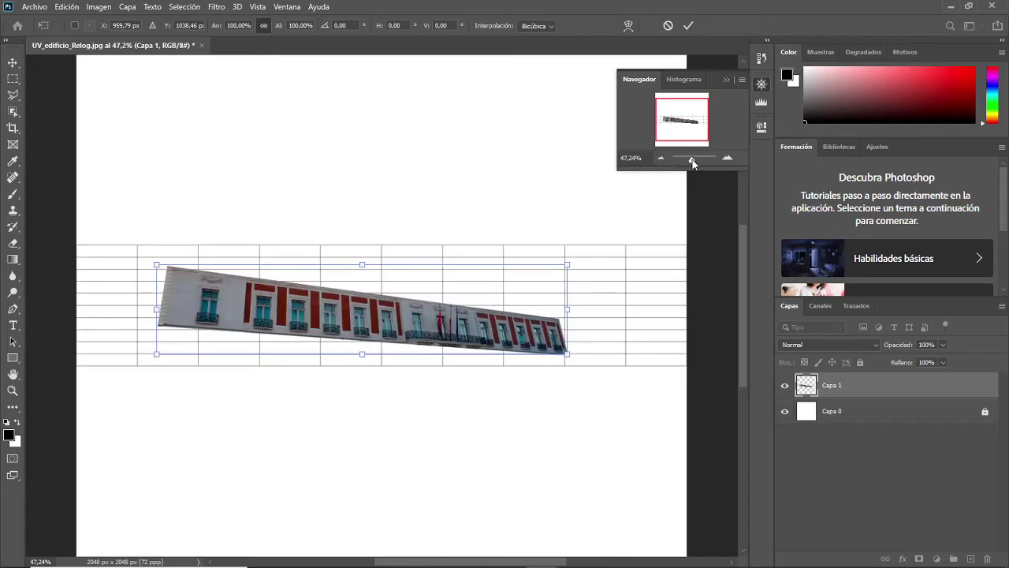
pyautogui.moveTo(155, 268); pyautogui.dragTo(77, 247)
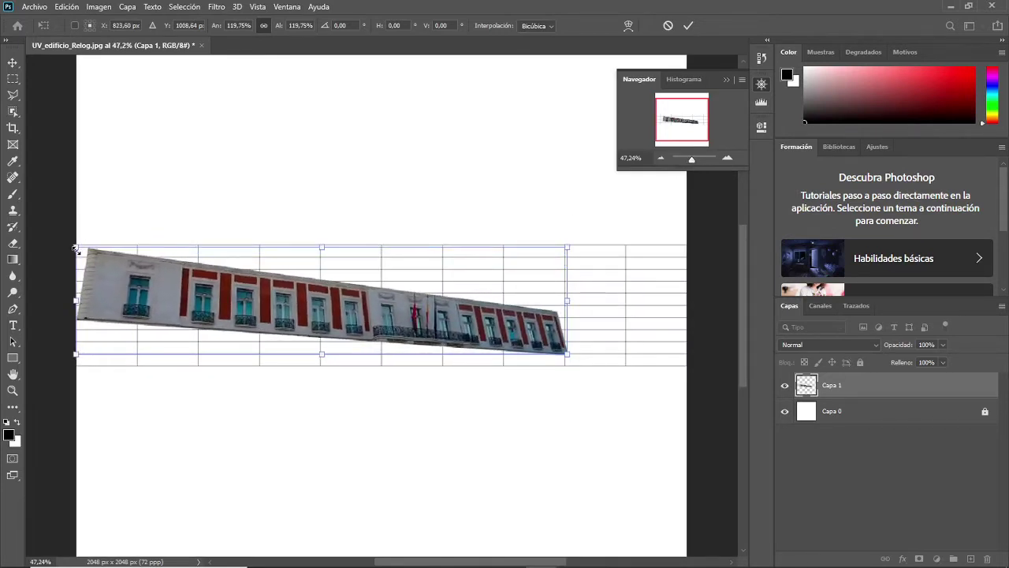
# Step: Distort the strip's two left corners so its left end spans the full height of the UV grid
pyautogui.rightClick(199, 298)
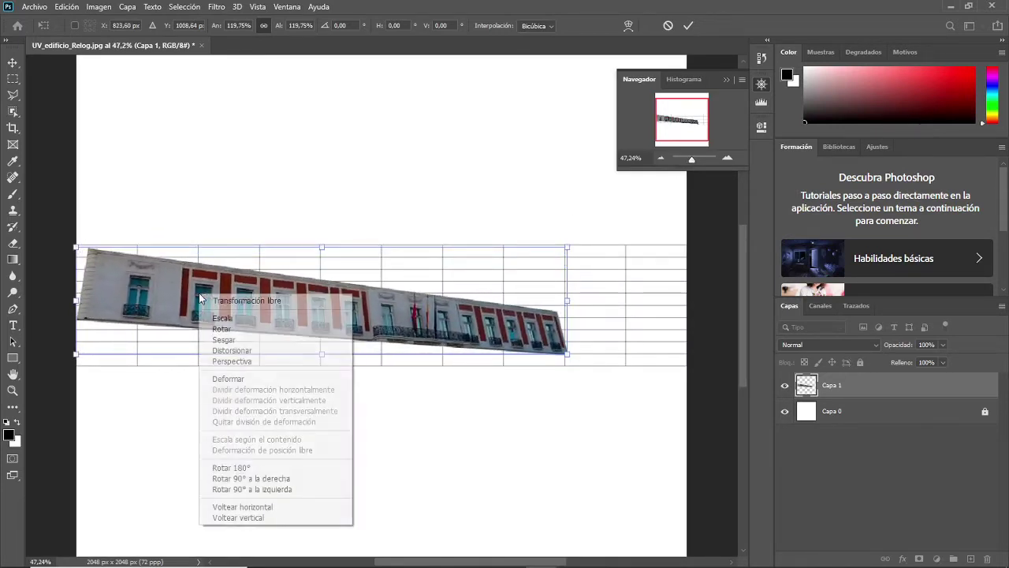
pyautogui.click(273, 354)
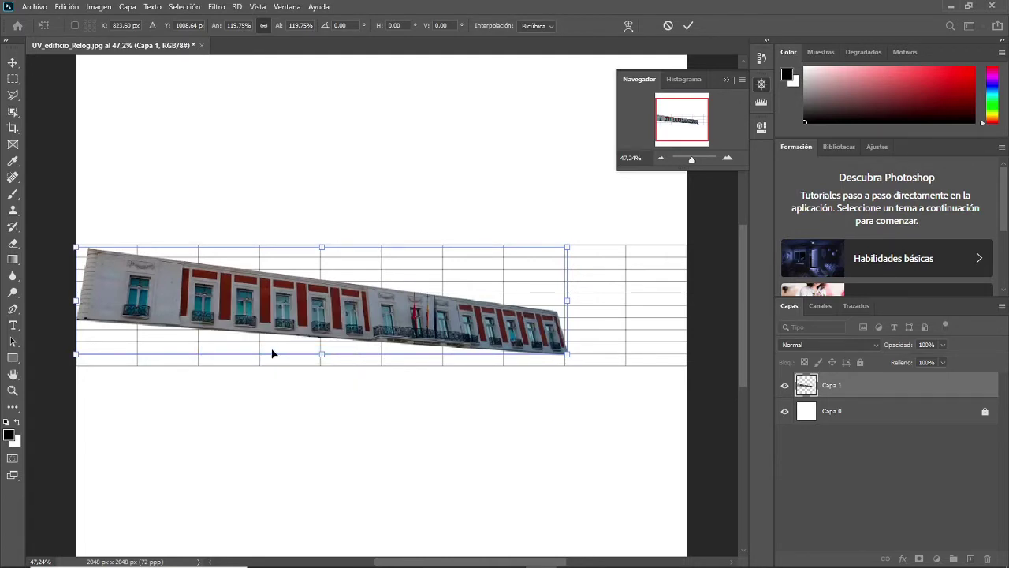
pyautogui.moveTo(76, 355); pyautogui.dragTo(75, 423)
pyautogui.moveTo(74, 247); pyautogui.dragTo(54, 242)
pyautogui.moveTo(75, 427); pyautogui.dragTo(84, 428)
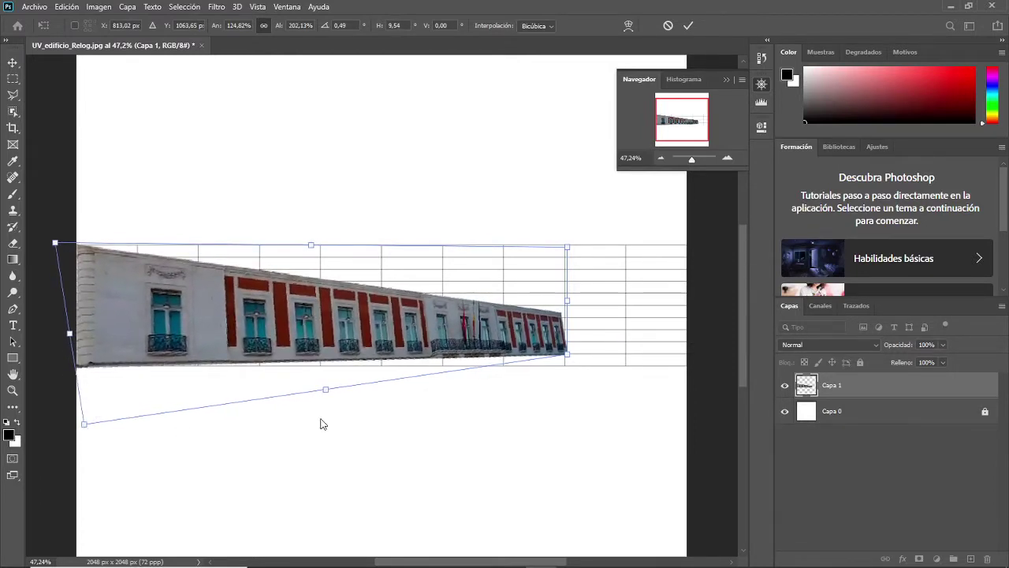
# Step: Distort the strip's two right corners outward so its right end fills the UV grid's full height and reaches the canvas edge
pyautogui.moveTo(567, 247); pyautogui.dragTo(643, 215)
pyautogui.moveTo(566, 357); pyautogui.dragTo(686, 365)
pyautogui.moveTo(645, 218); pyautogui.dragTo(726, 60)
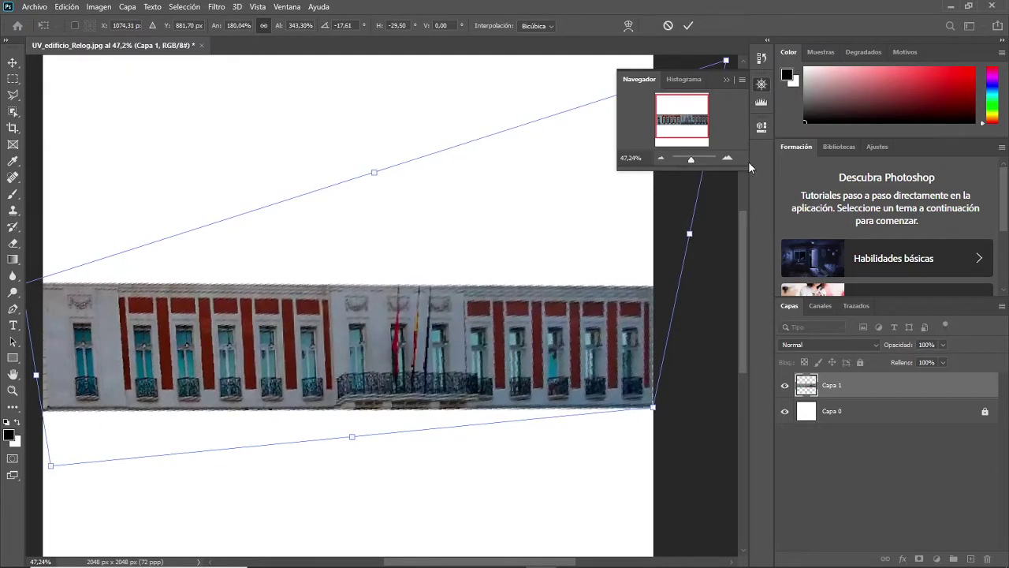
# Step: Fine-tune the two left distortion corners slightly so the strip's left end stands upright along the canvas edge, at about 178% width
pyautogui.moveTo(690, 157); pyautogui.dragTo(690, 155)
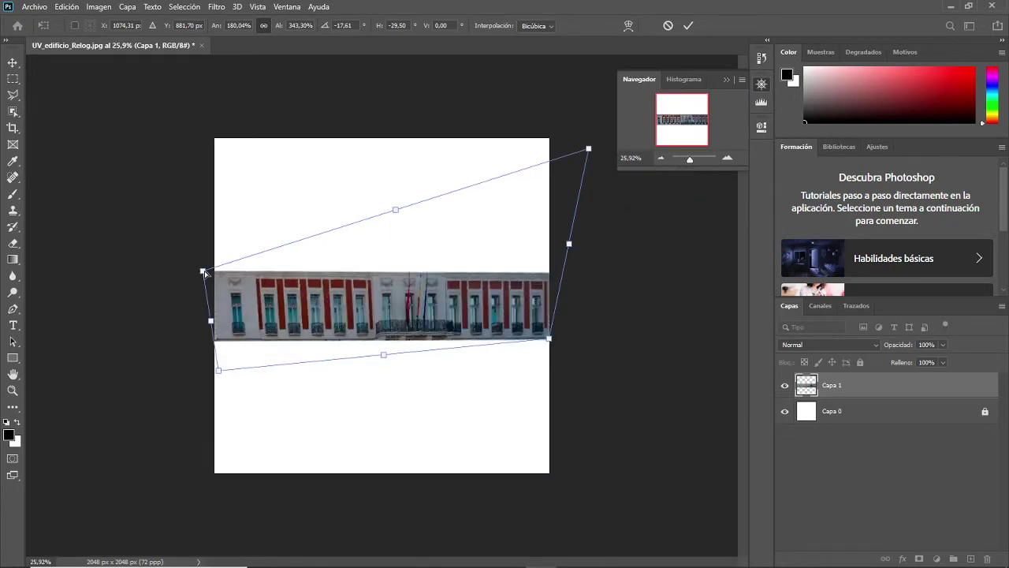
pyautogui.moveTo(204, 272); pyautogui.dragTo(208, 272)
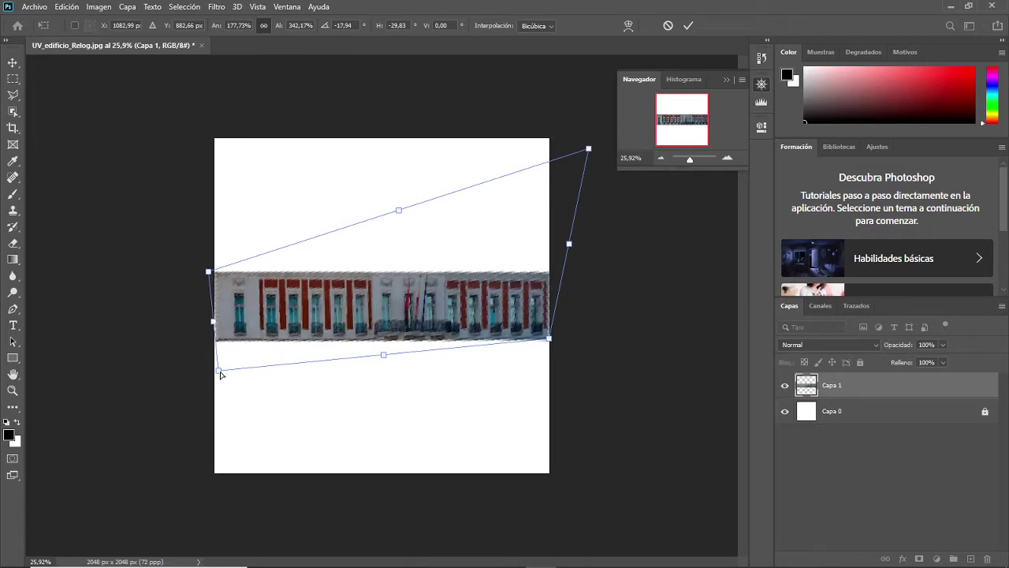
pyautogui.moveTo(220, 374); pyautogui.dragTo(219, 374)
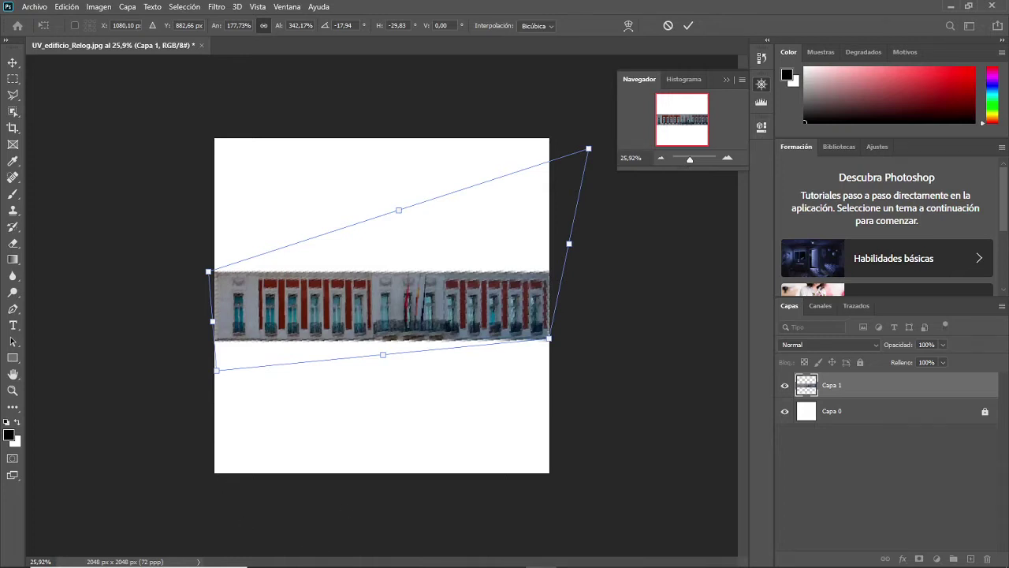
# Step: Open Google Chrome and search Google for "swow box"
pyautogui.click(142, 555)
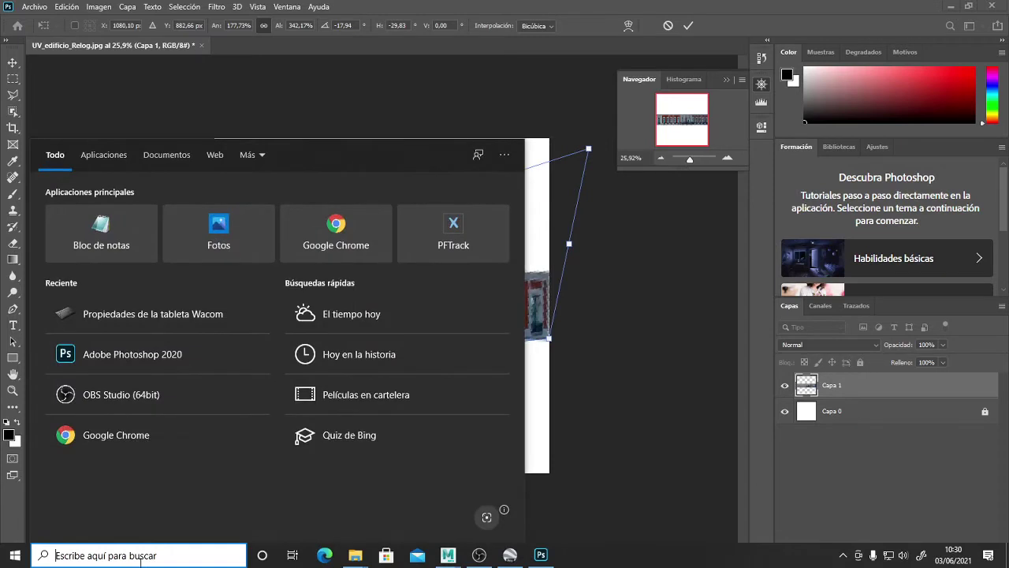
pyautogui.write('goo')
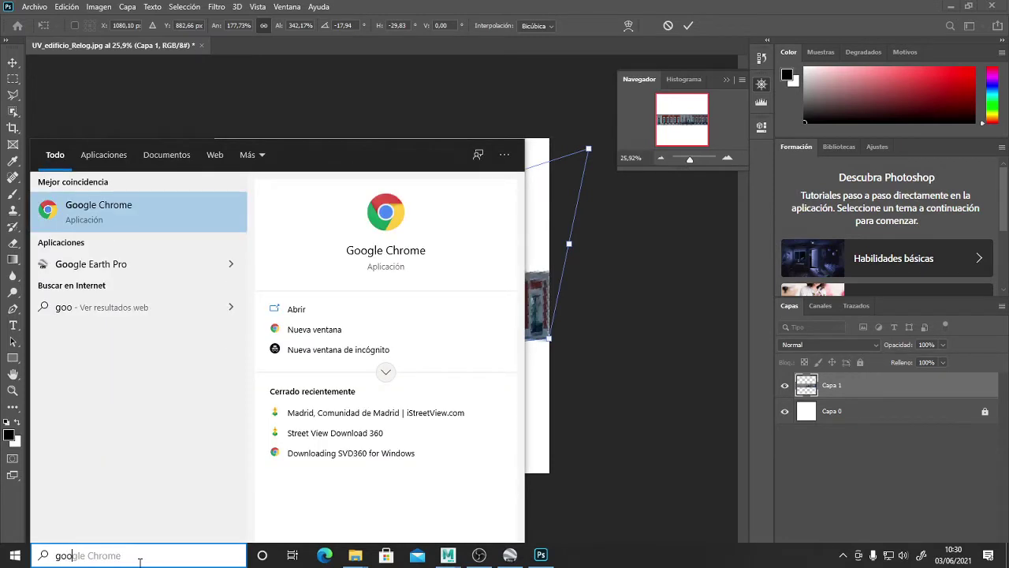
pyautogui.click(90, 218)
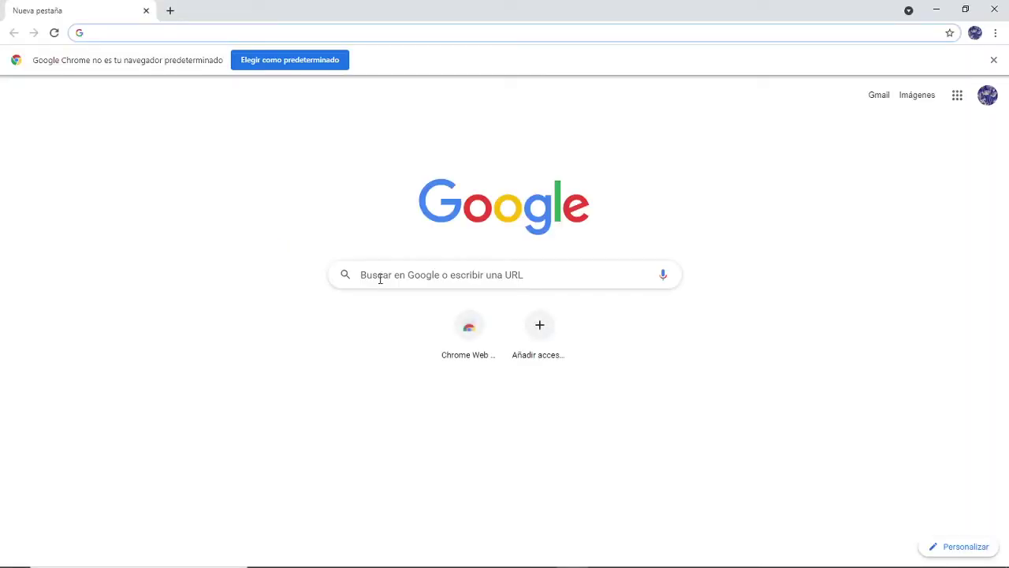
pyautogui.click(376, 277)
pyautogui.write('swo')
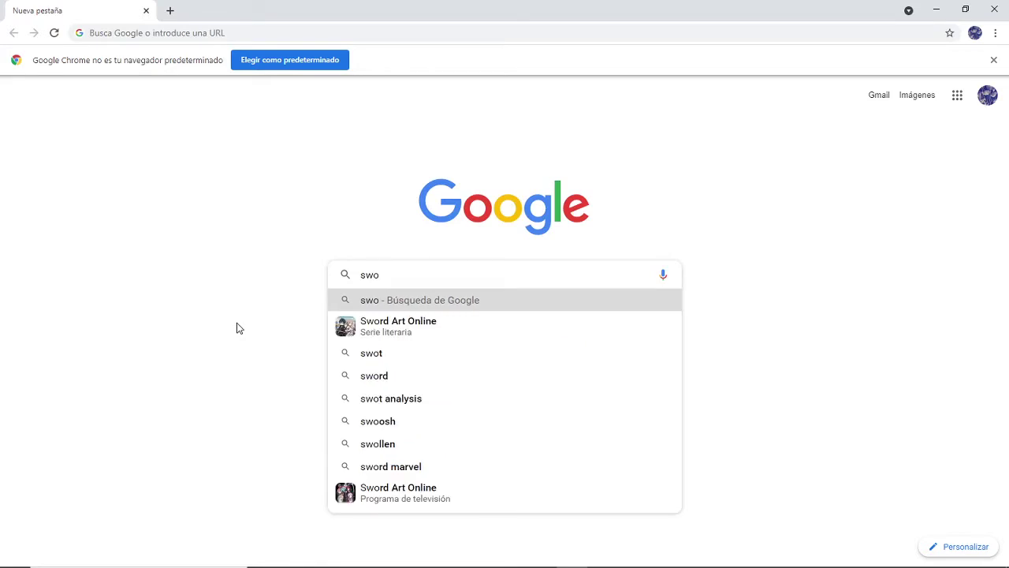
pyautogui.write('w bo')
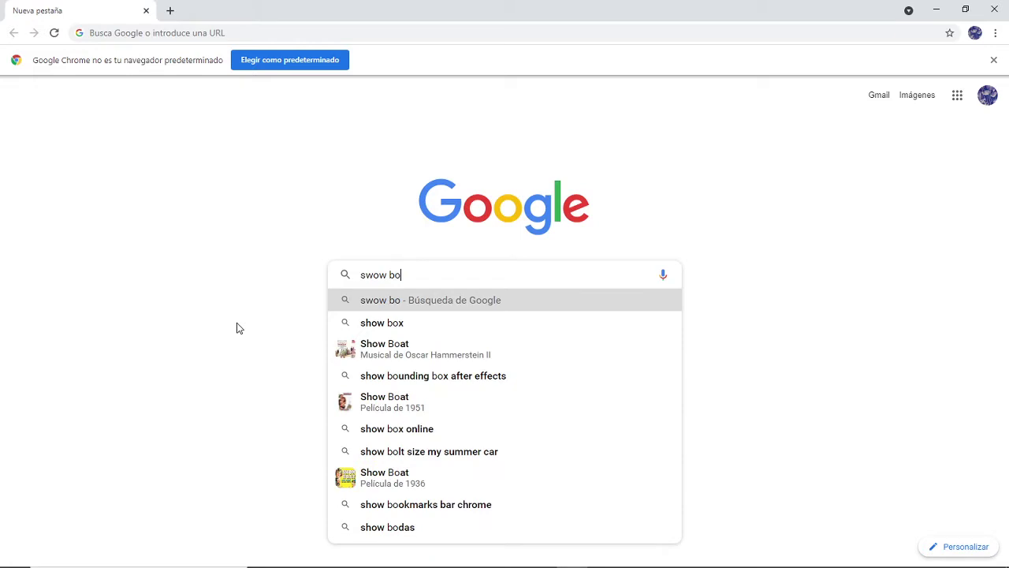
pyautogui.write('x')
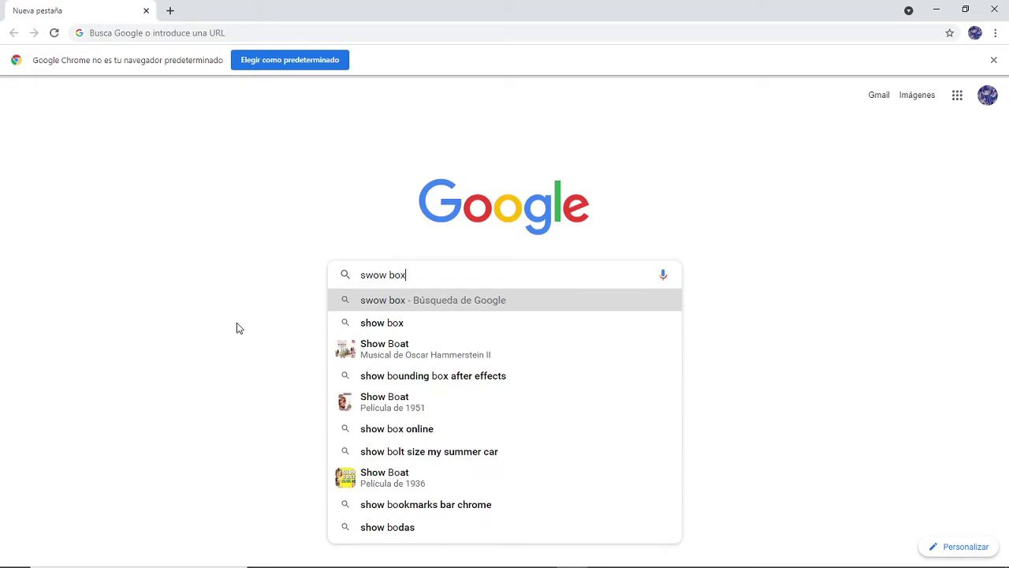
pyautogui.press('Return')
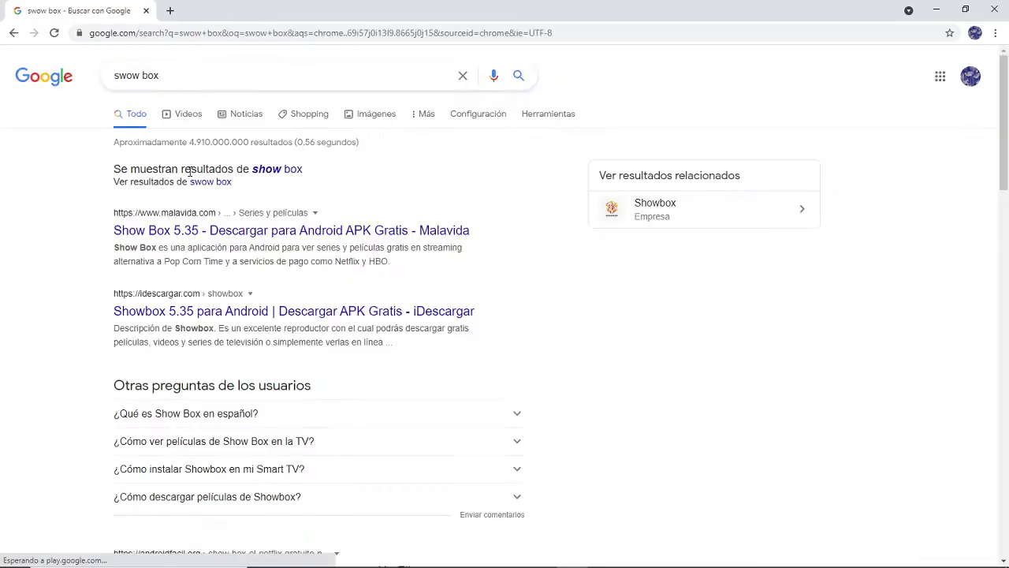
# Step: Open the Malavida page for Show Box 5.35, return to the Google results and look through them
pyautogui.click(150, 232)
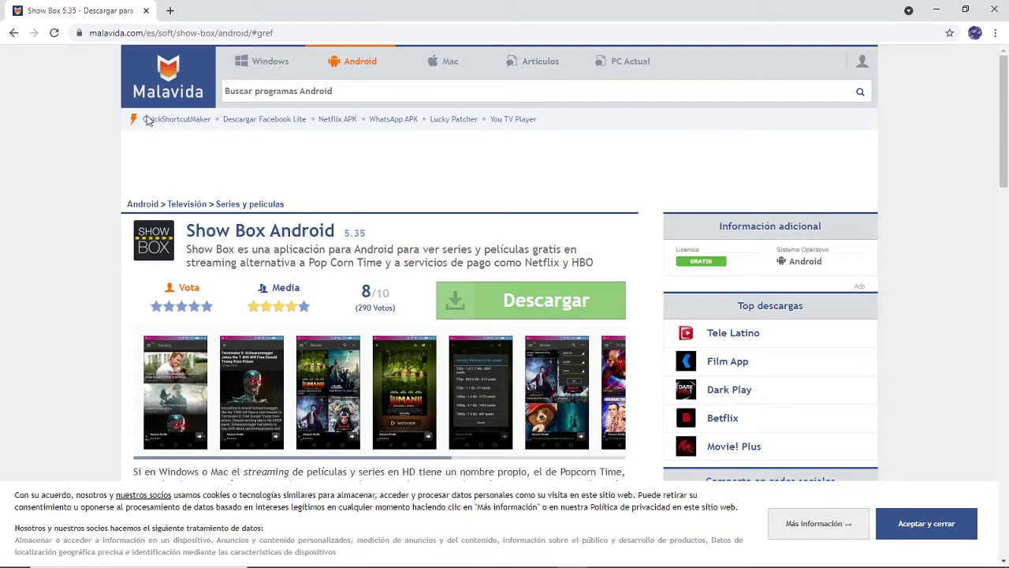
pyautogui.click(11, 35)
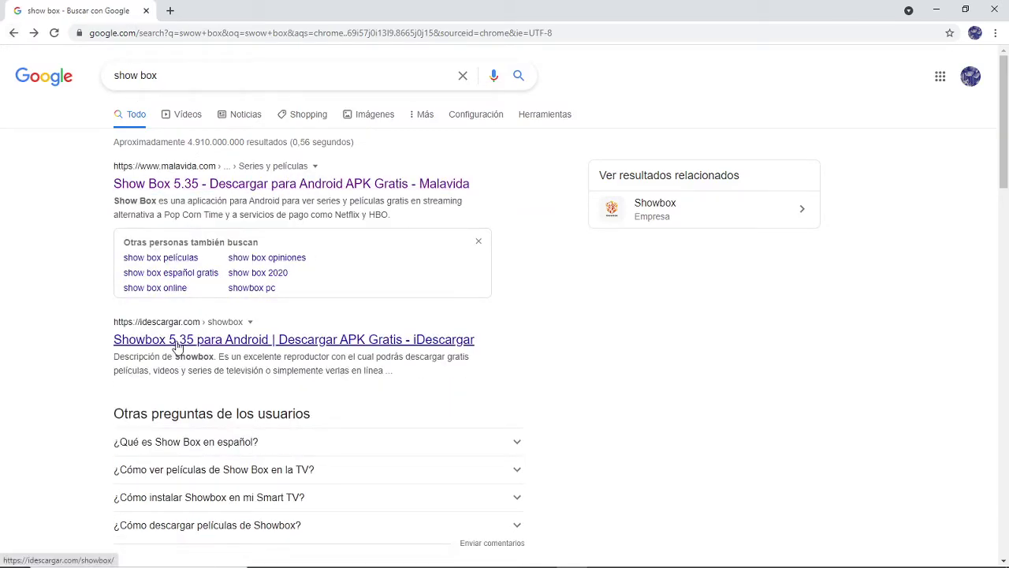
pyautogui.scroll(-3, 176, 344)
pyautogui.scroll(3, 175, 344)
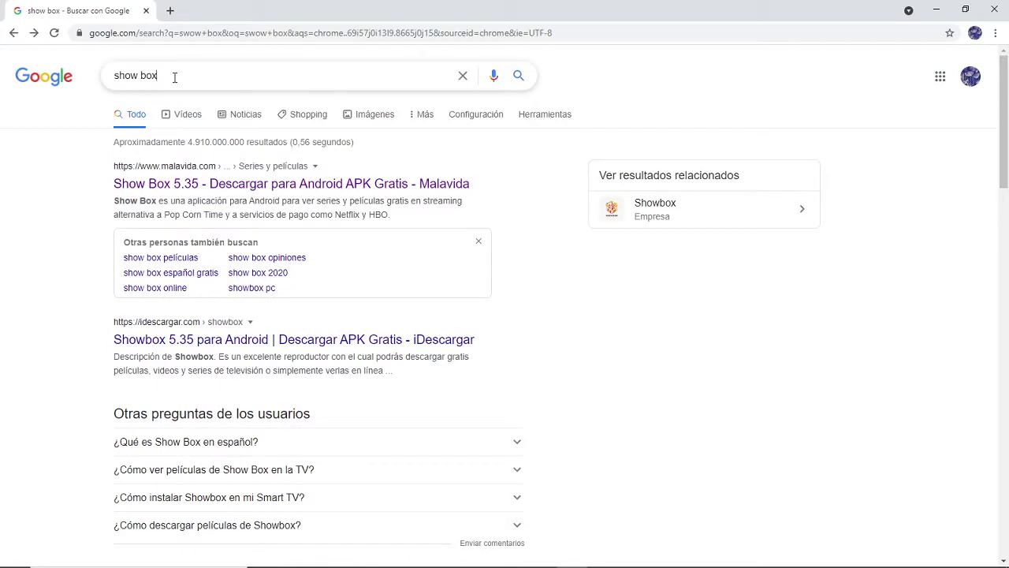
# Step: Change the Google search to "show box images" and run it
pyautogui.click(171, 78)
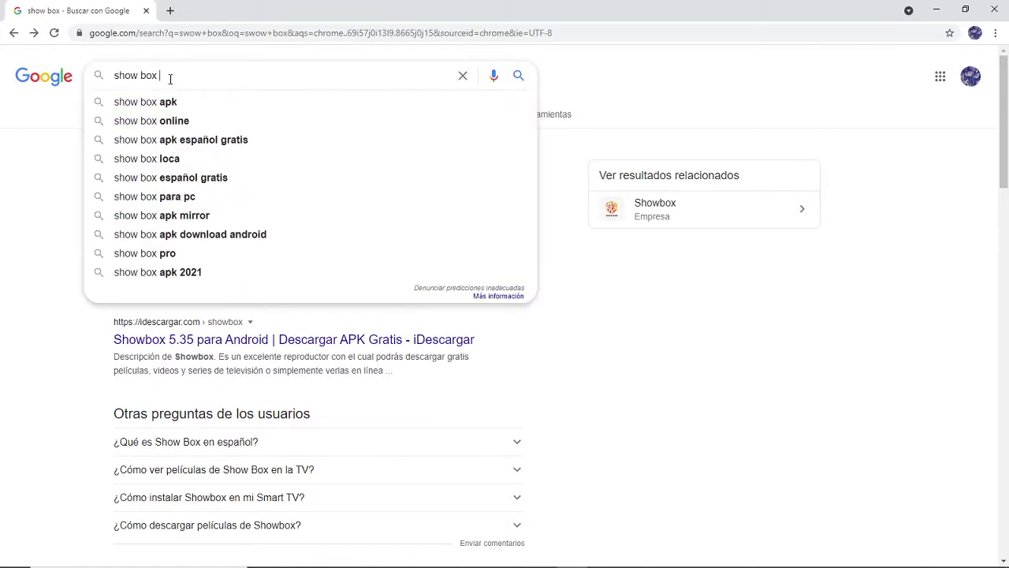
pyautogui.write('images')
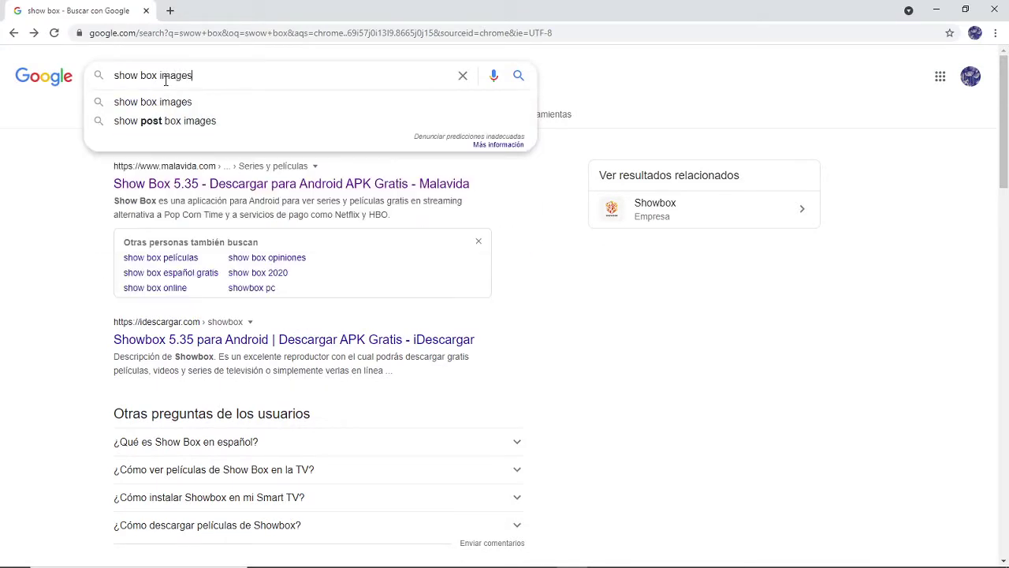
pyautogui.press('Return')
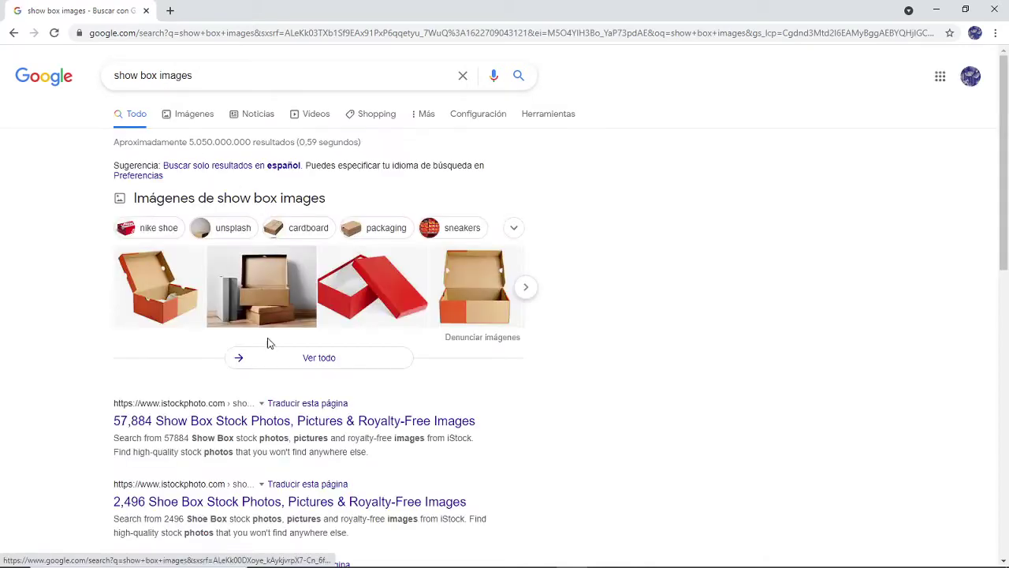
# Step: Look through the image search results, then change the Google search to "show box hjs.net" and run it
pyautogui.scroll(-1, 85, 379)
pyautogui.scroll(-2, 86, 379)
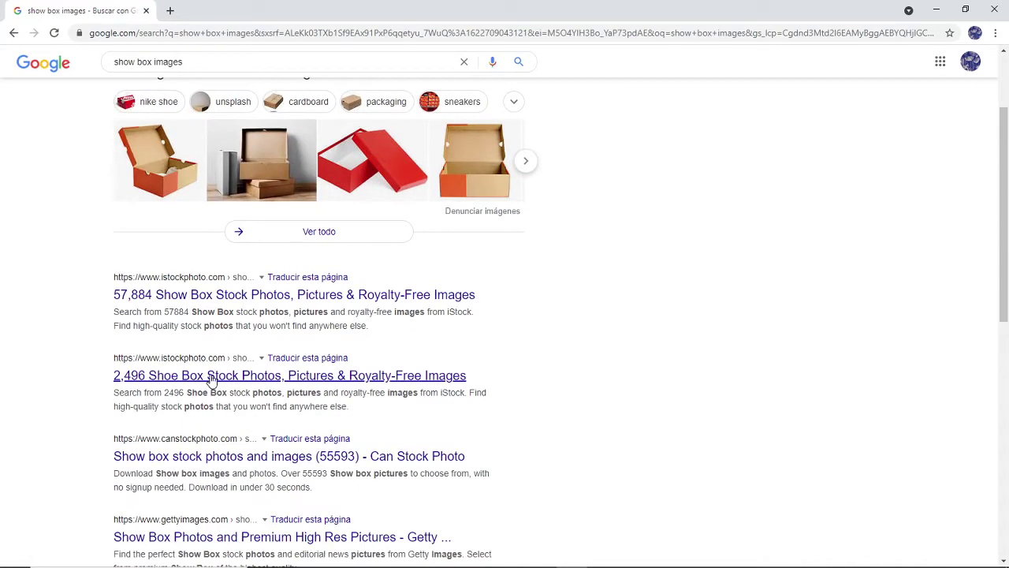
pyautogui.scroll(3, 118, 387)
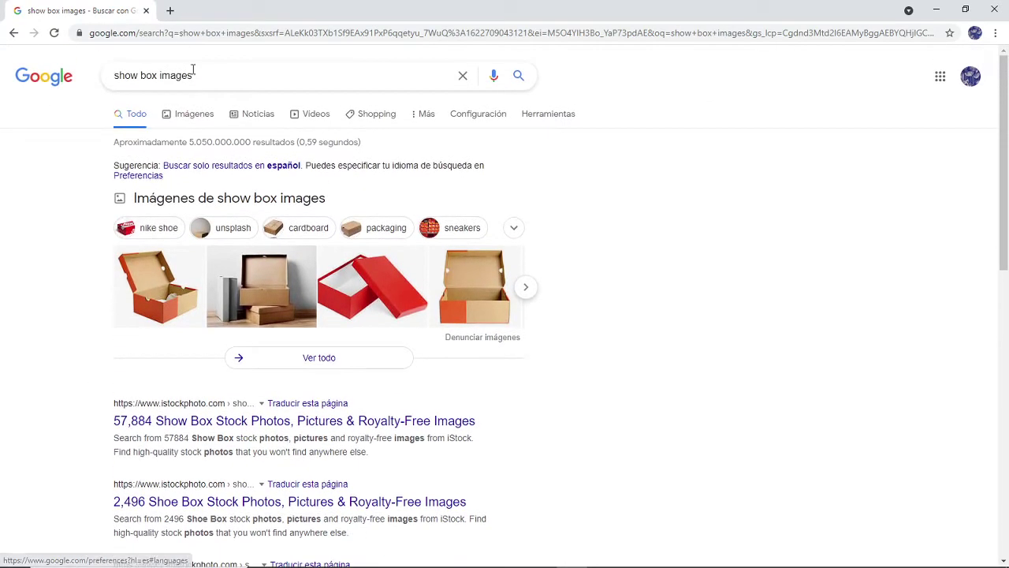
pyautogui.moveTo(194, 75); pyautogui.dragTo(161, 77)
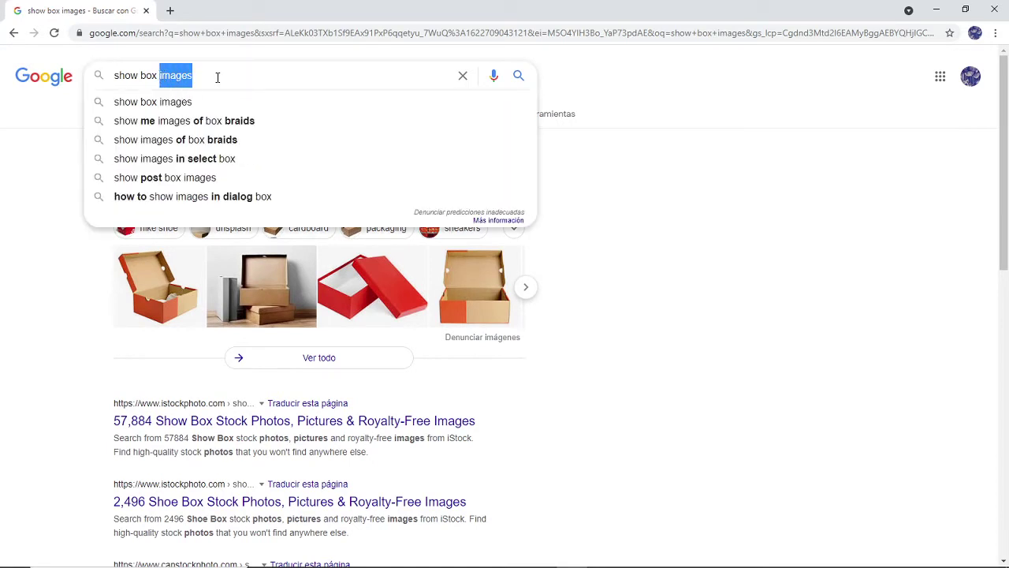
pyautogui.press('BackSpace')
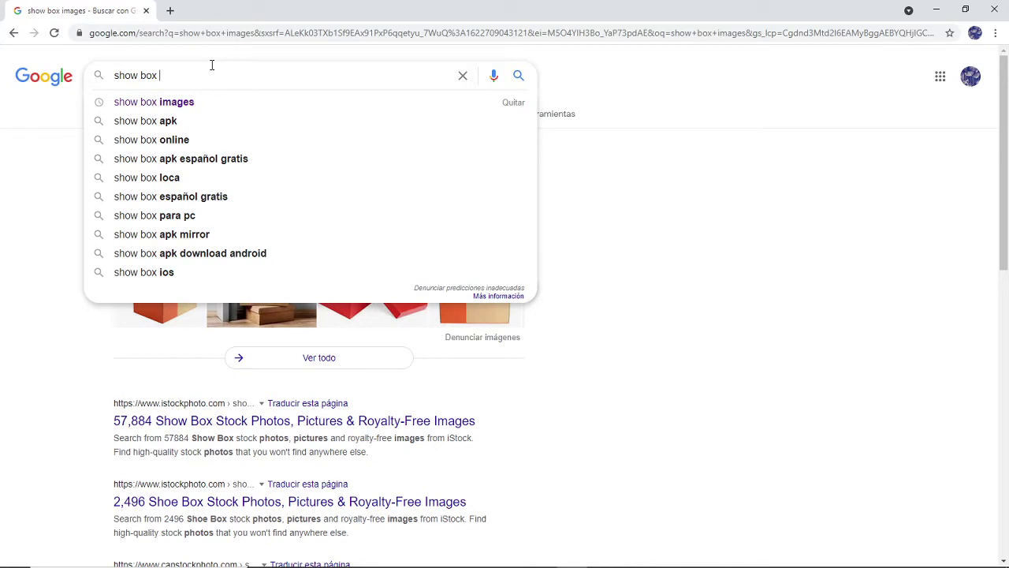
pyautogui.write('h')
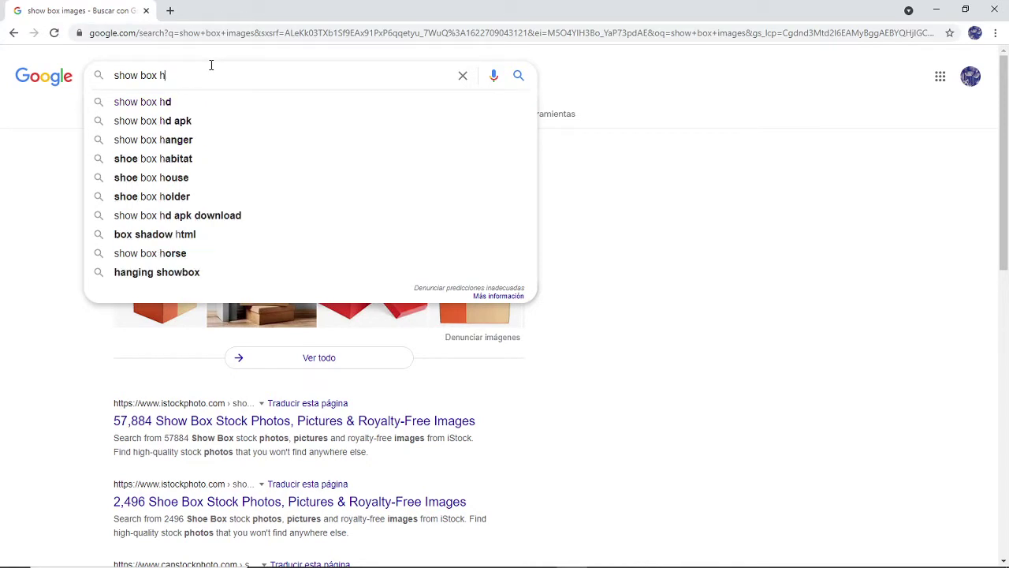
pyautogui.write('js')
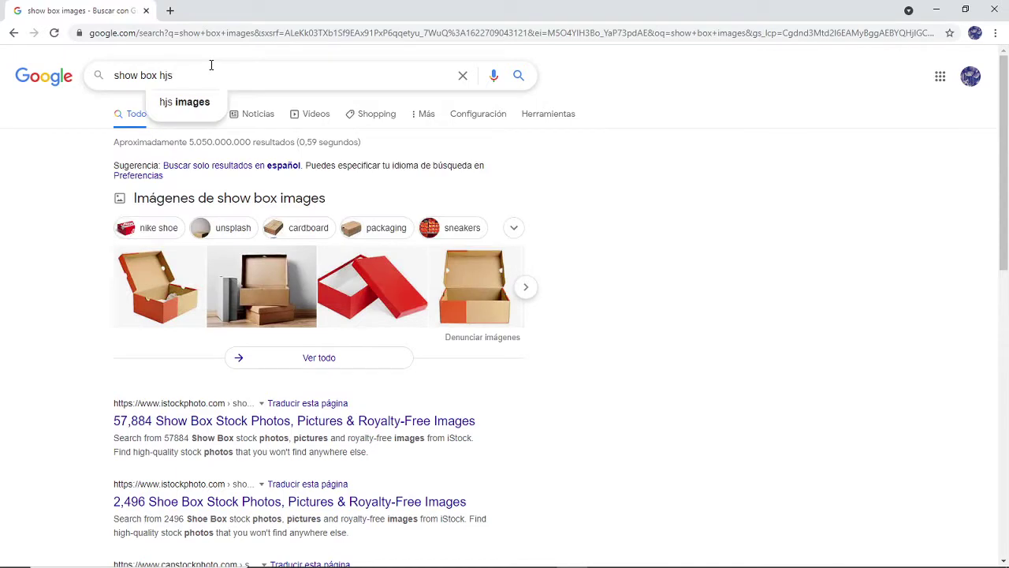
pyautogui.write('.')
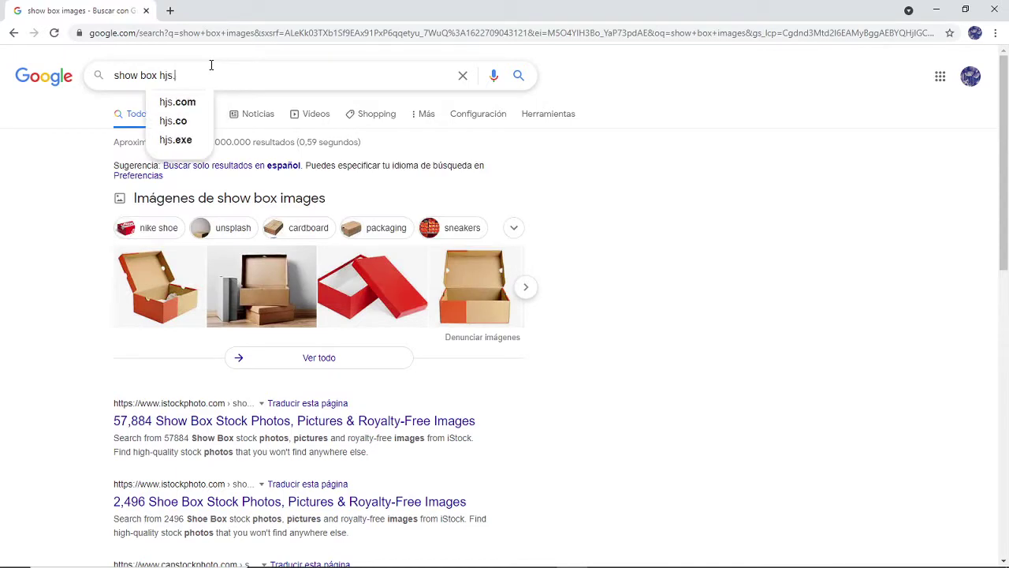
pyautogui.write('net')
pyautogui.press('Return')
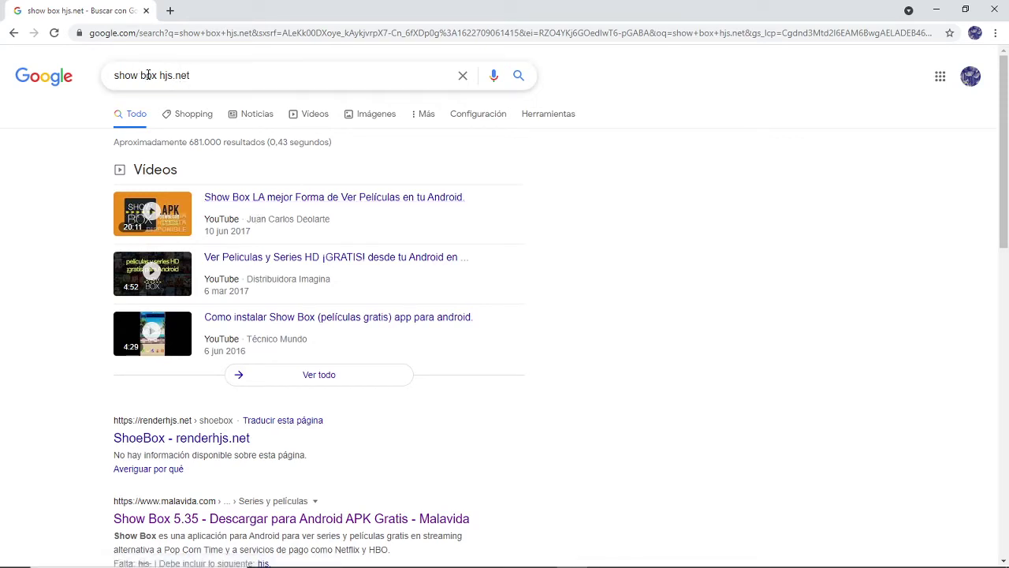
# Step: Change the first word of the Google query so it reads "soe box hjs.net" and run the search
pyautogui.moveTo(164, 74); pyautogui.dragTo(159, 75)
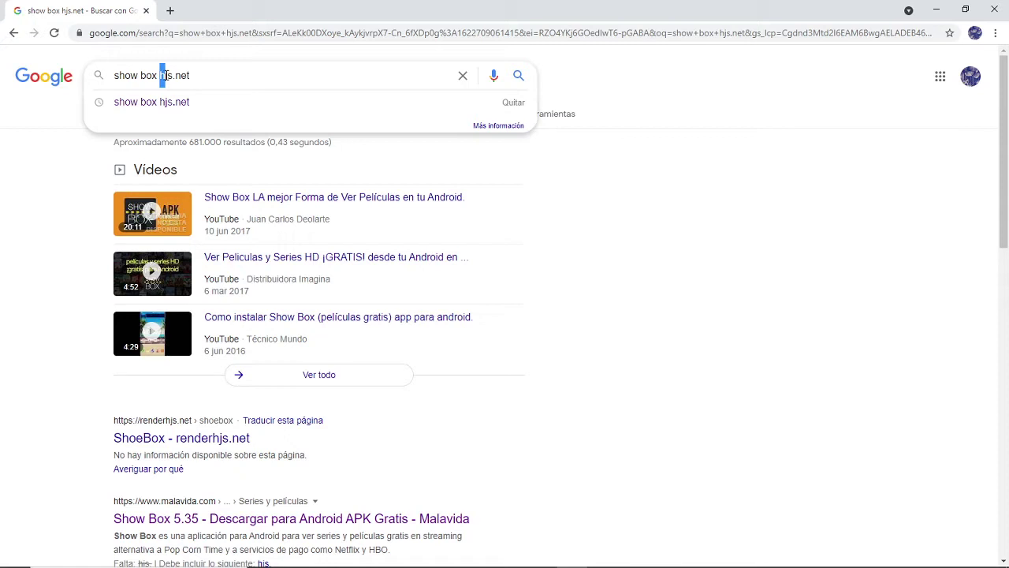
pyautogui.moveTo(131, 75); pyautogui.dragTo(116, 76)
pyautogui.write('oe')
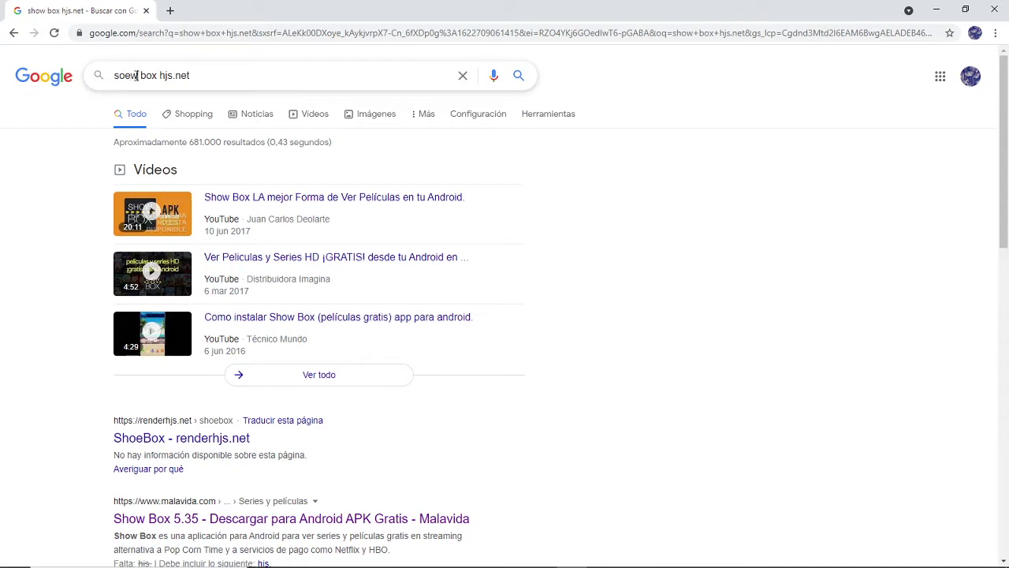
pyautogui.moveTo(138, 75); pyautogui.dragTo(130, 75)
pyautogui.press('BackSpace')
pyautogui.press('Return')
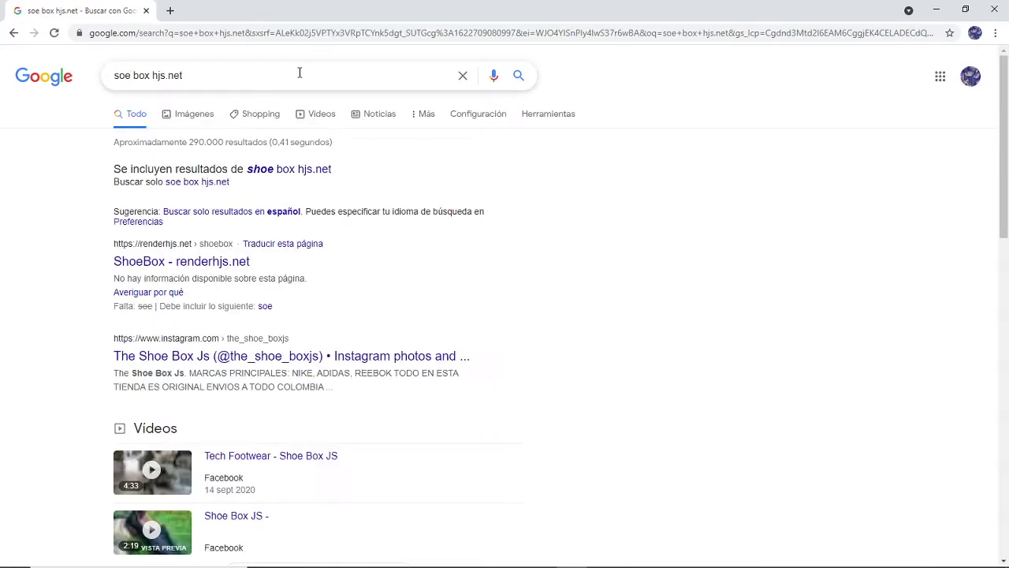
# Step: Search the suggested spelling "shoe box hjs.net", open the renderhjs.net ShoeBox page and look through it as far as Texture Ripper
pyautogui.click(284, 170)
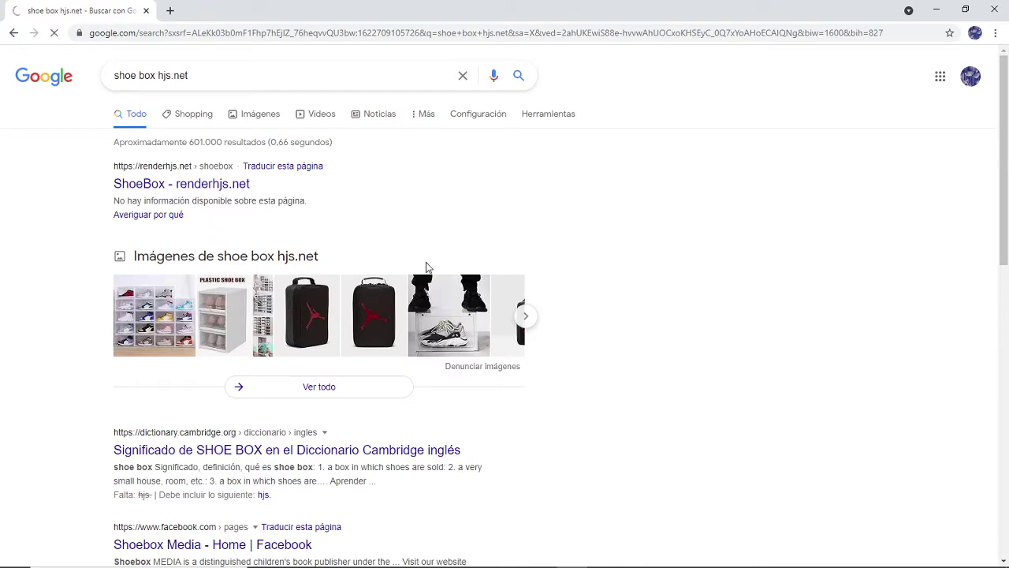
pyautogui.click(175, 181)
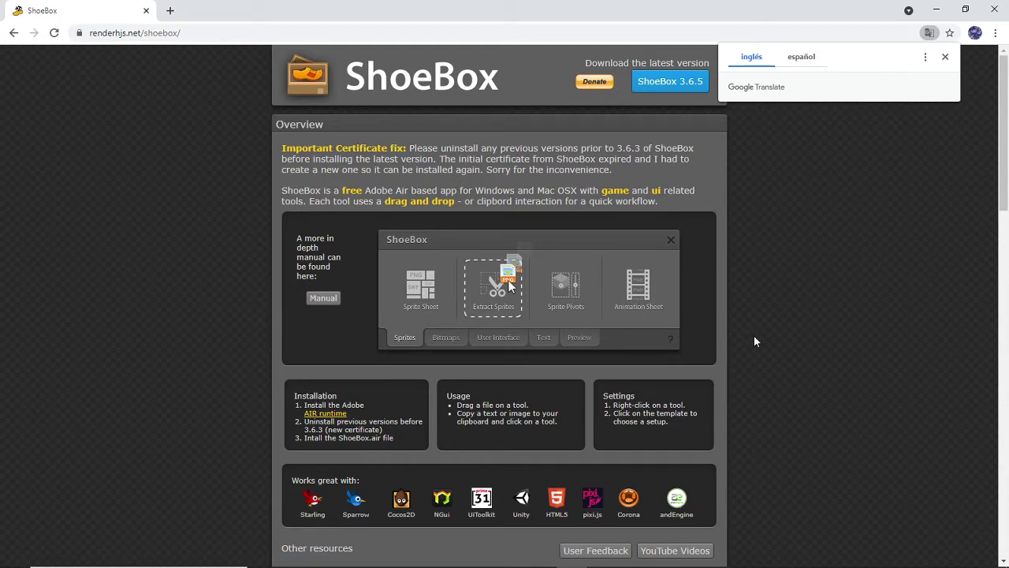
pyautogui.scroll(-6, 648, 289)
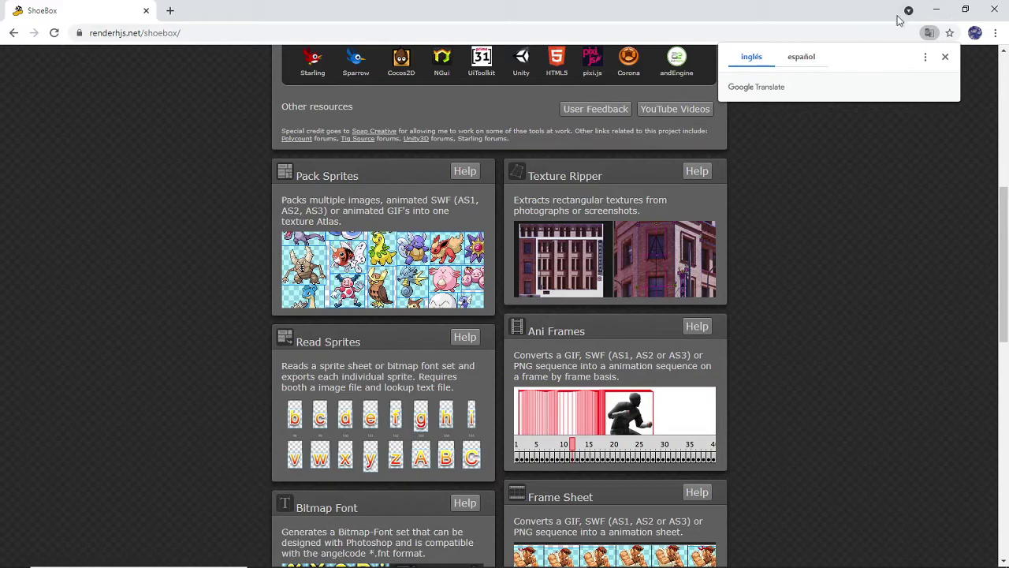
# Step: Return to Photoshop, apply the facade strip's distortion and save the layered image on the Desktop as UV_edificio_Relog.psd with maximum compatibility
pyautogui.click(936, 9)
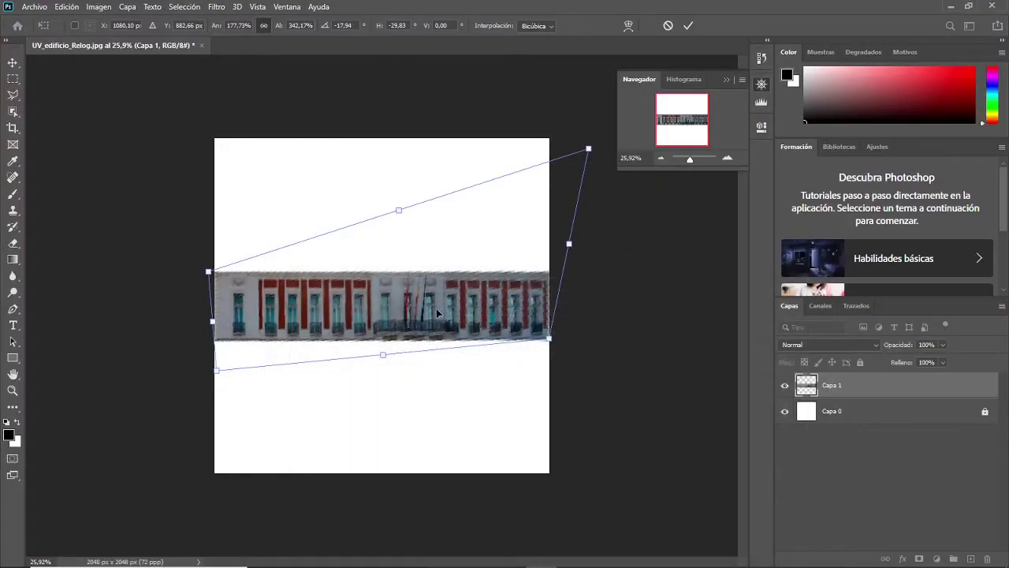
pyautogui.press('Return')
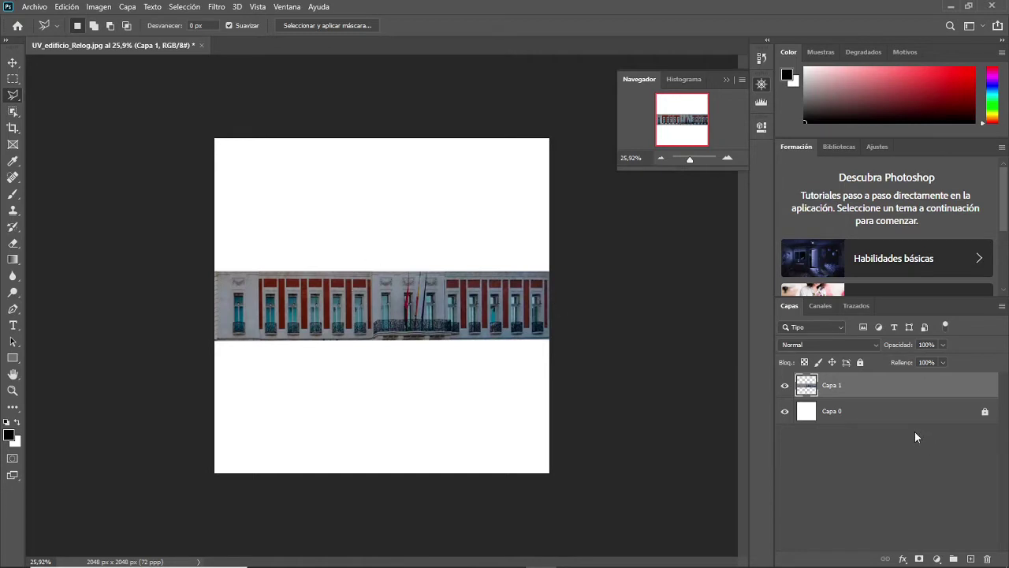
pyautogui.click(34, 6)
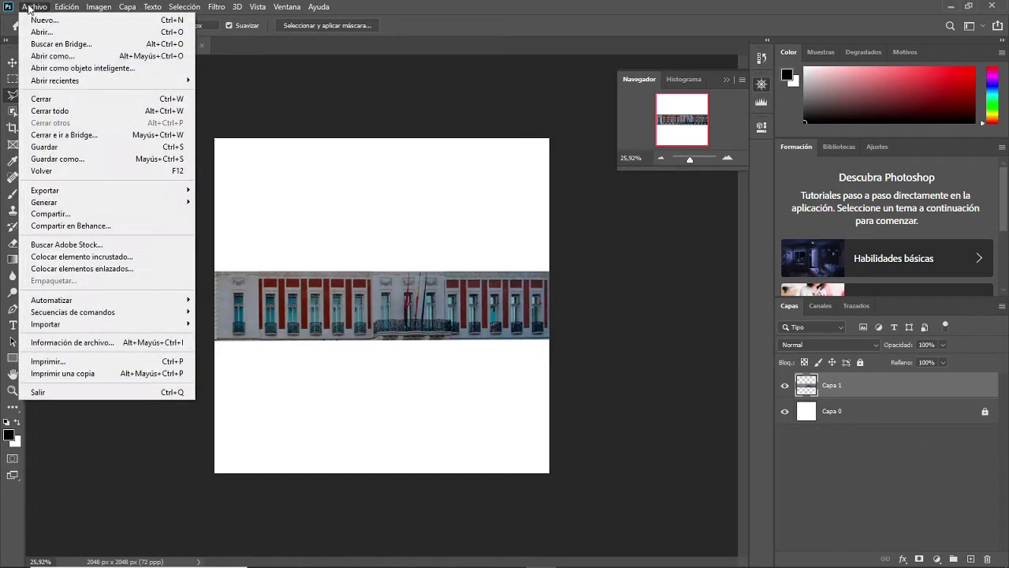
pyautogui.click(78, 148)
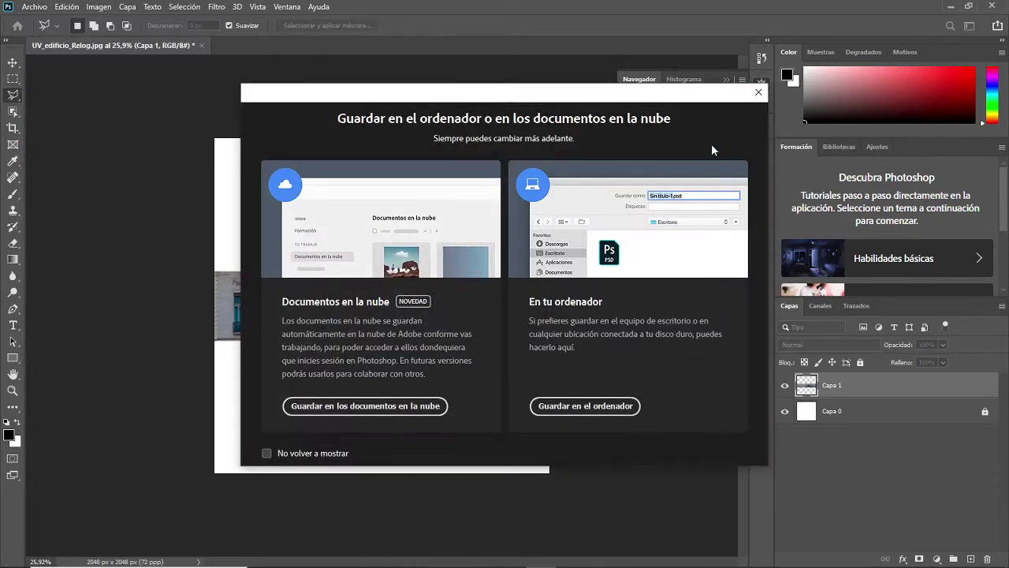
pyautogui.click(592, 406)
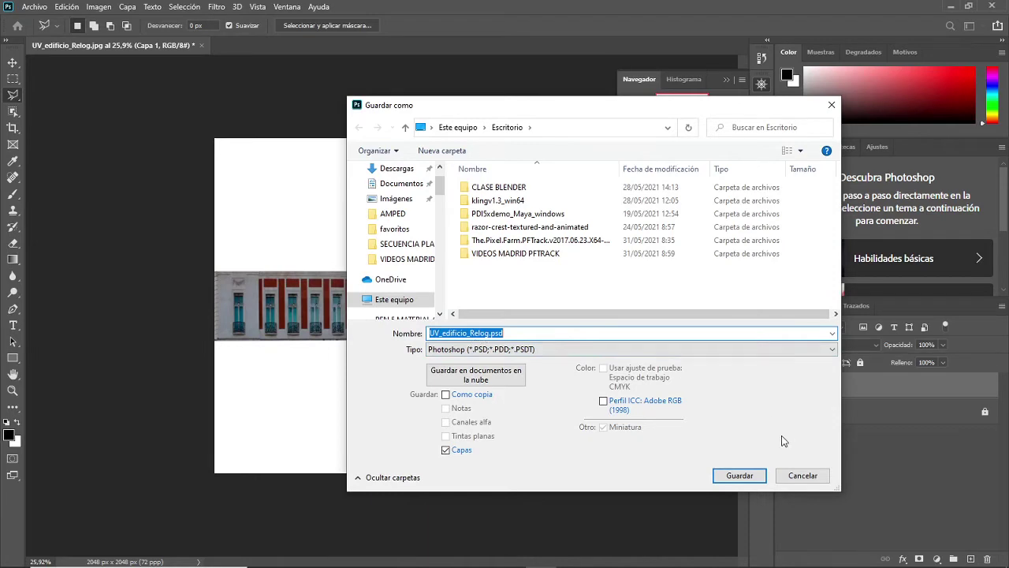
pyautogui.click(738, 478)
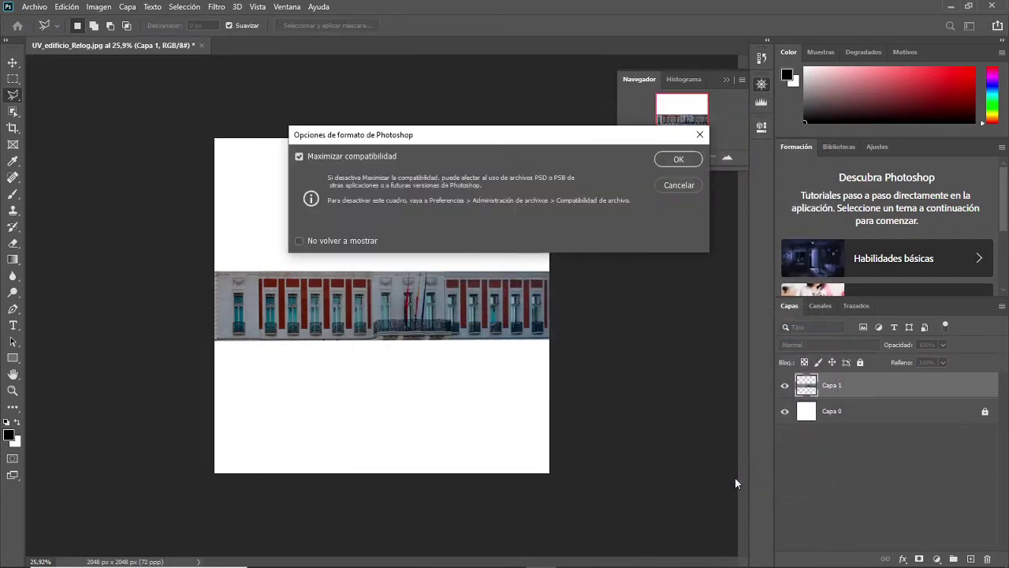
pyautogui.click(678, 159)
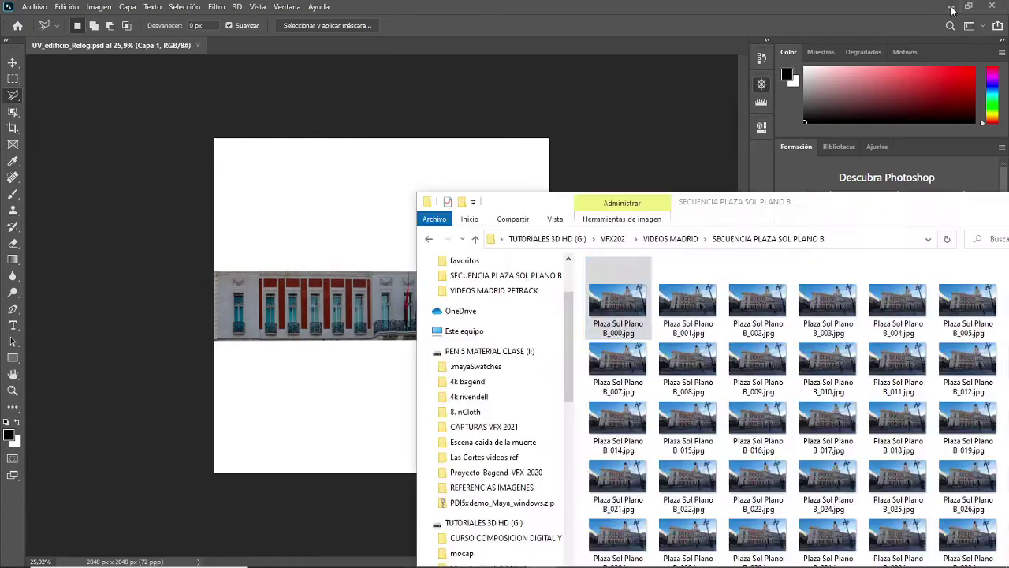
# Step: Switch to Maya and put away the image sequence folder window and the UV Toolkit to clear the camera view
pyautogui.click(951, 7)
pyautogui.moveTo(899, 203); pyautogui.dragTo(674, 138)
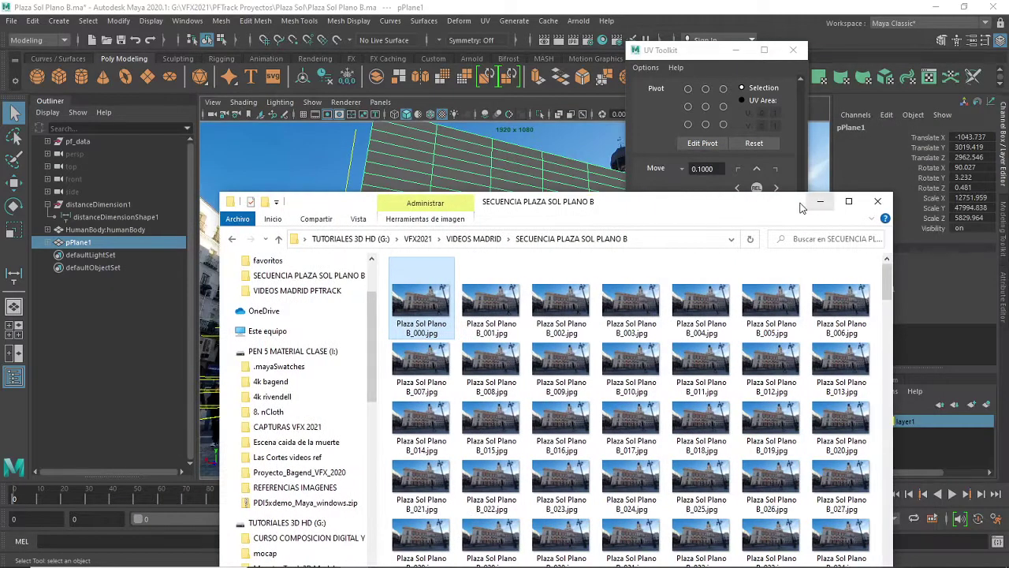
pyautogui.click(837, 132)
pyautogui.click(793, 50)
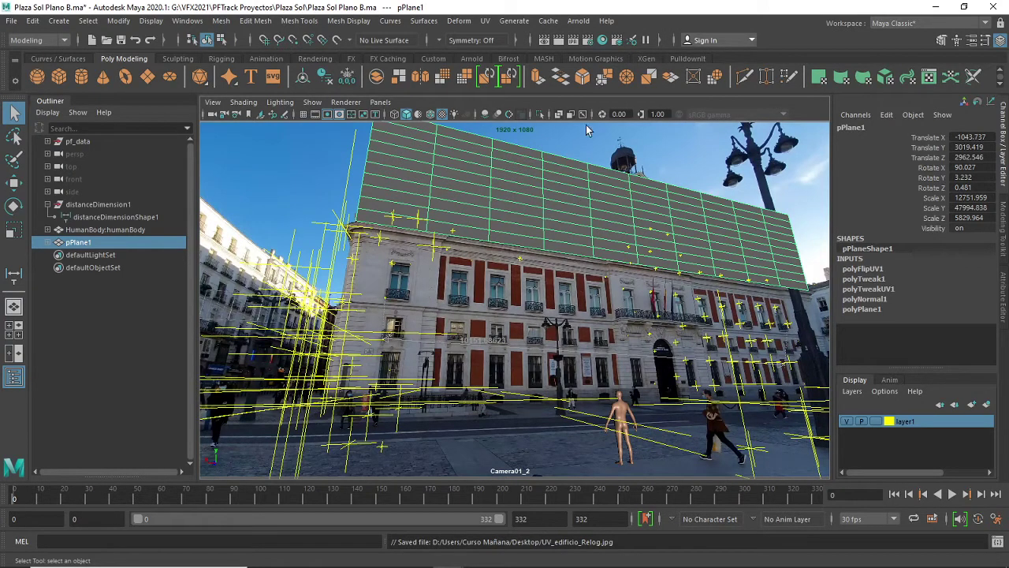
# Step: Assign a new Surface Shader material to the facade plane pPlane1
pyautogui.rightClick(542, 174)
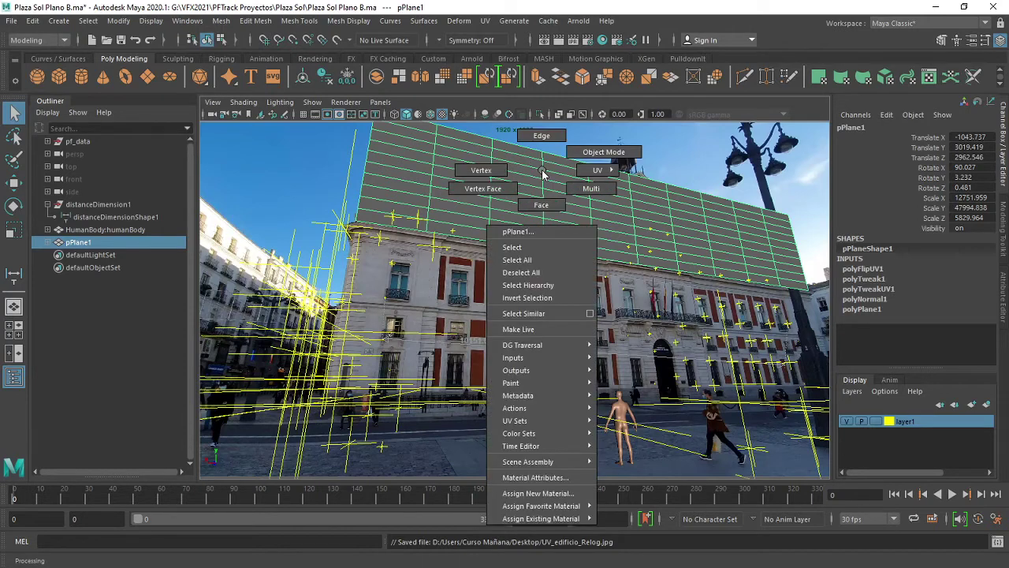
pyautogui.click(536, 493)
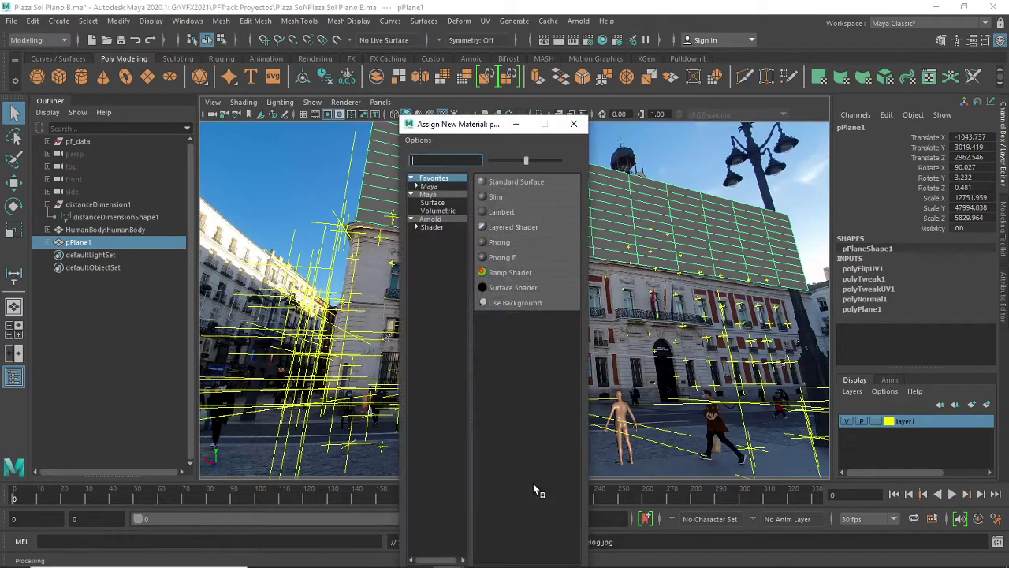
pyautogui.click(505, 293)
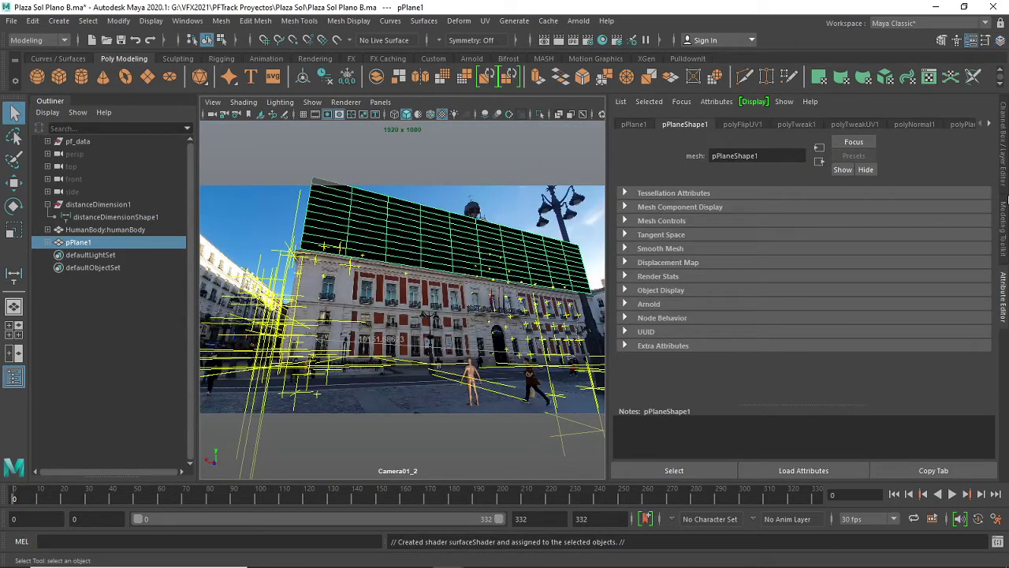
# Step: Connect a File texture to the Out Color of the plane's surface shader
pyautogui.click(991, 126)
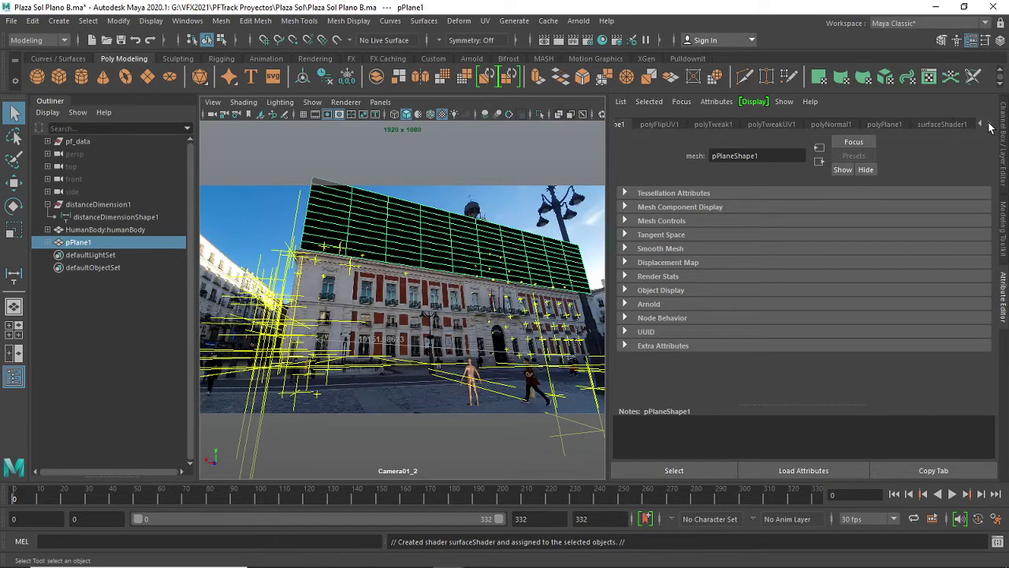
pyautogui.click(946, 125)
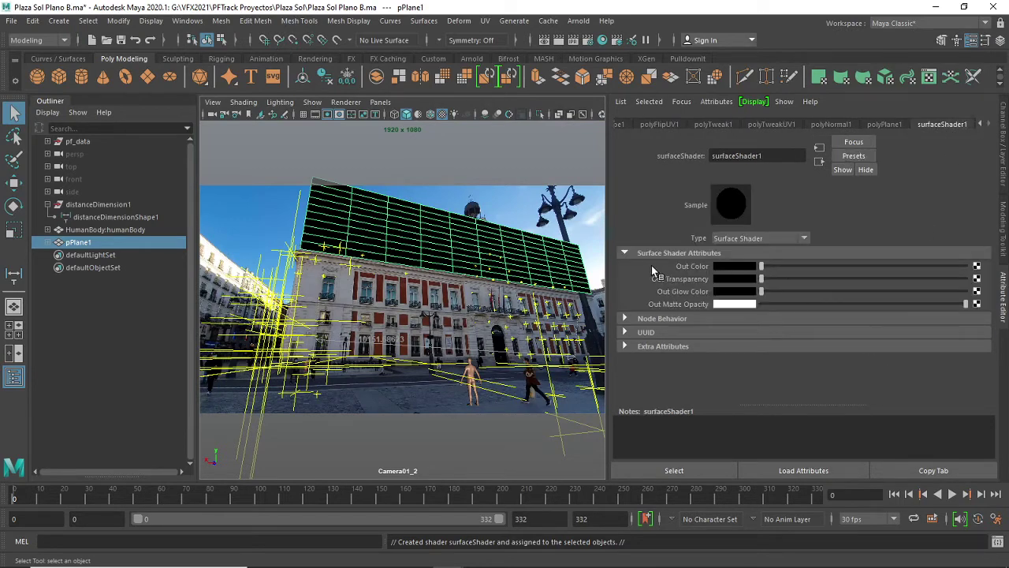
pyautogui.click(977, 268)
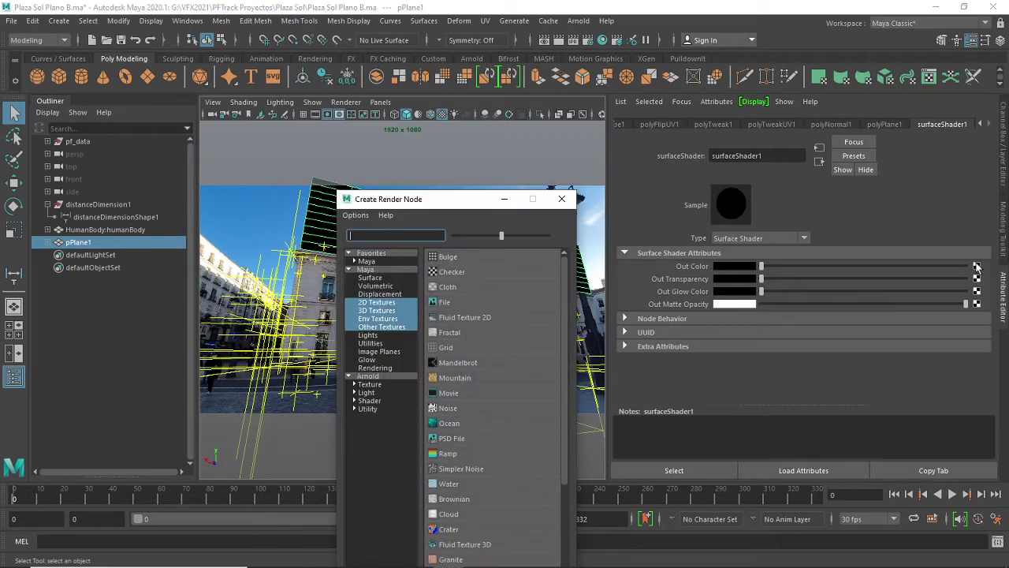
pyautogui.click(446, 306)
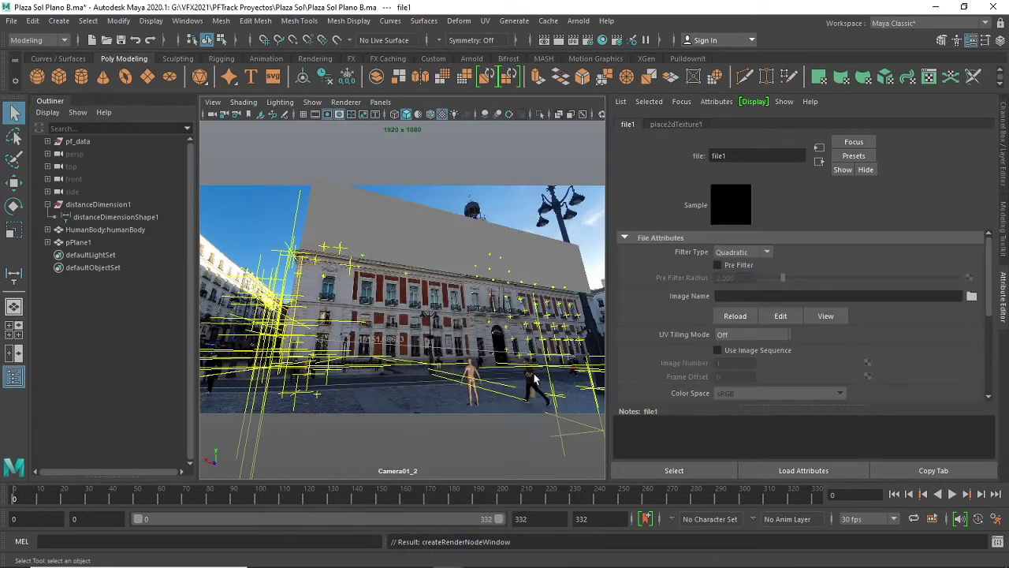
# Step: Load UV_edificio_Relog.psd from the Desktop as the file texture's image
pyautogui.click(972, 297)
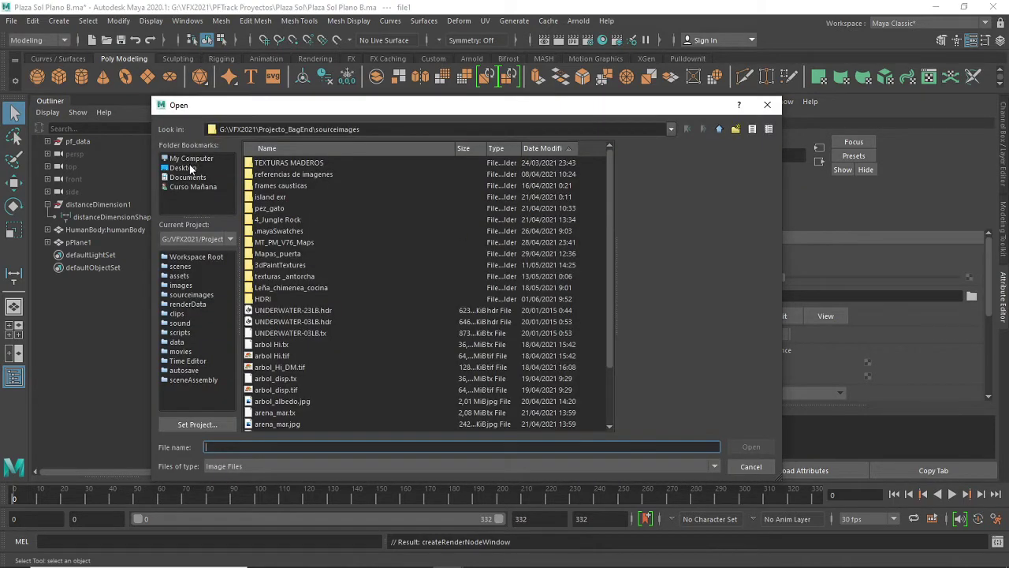
pyautogui.click(182, 168)
pyautogui.click(290, 276)
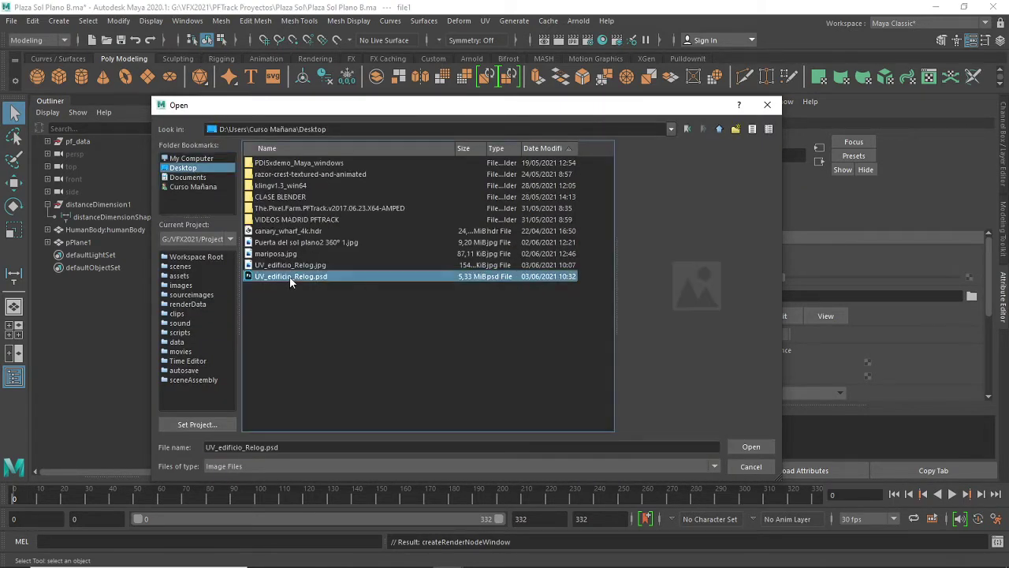
pyautogui.click(290, 266)
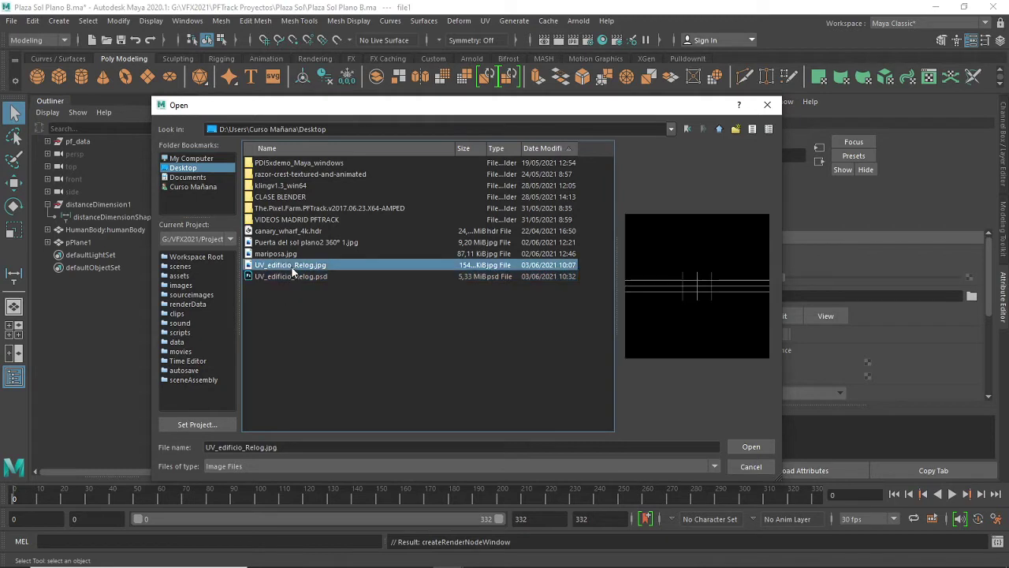
pyautogui.click(291, 277)
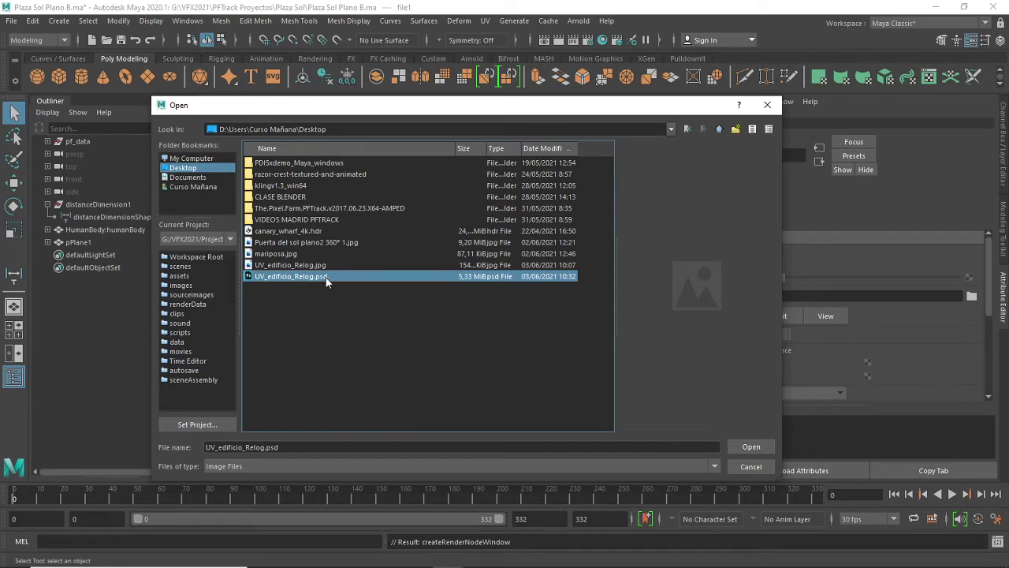
pyautogui.click(758, 446)
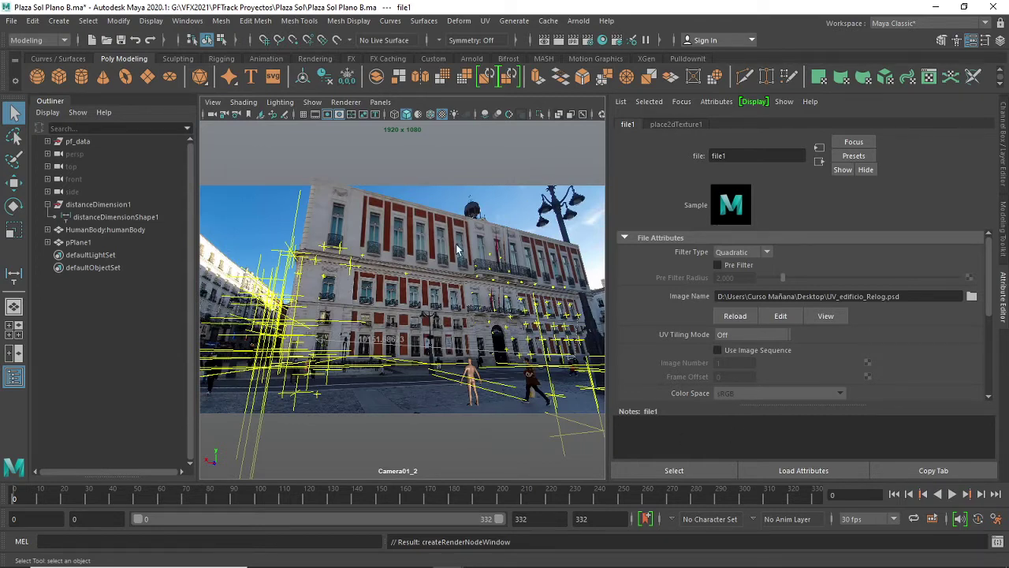
# Step: Select the facade plane pPlane1, put away the Attribute Editor and turn on point snapping for the Move tool
pyautogui.click(381, 203)
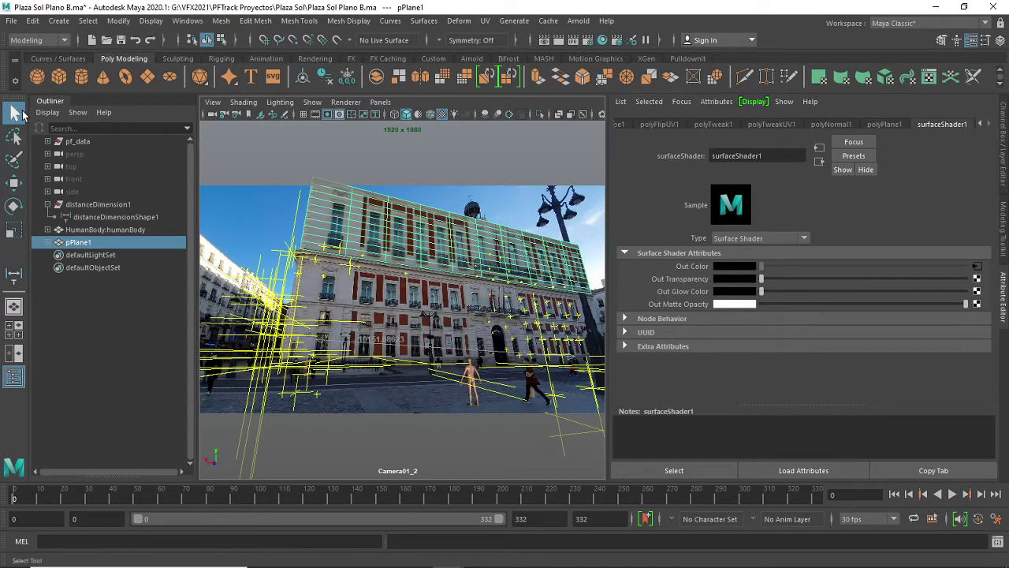
pyautogui.click(14, 182)
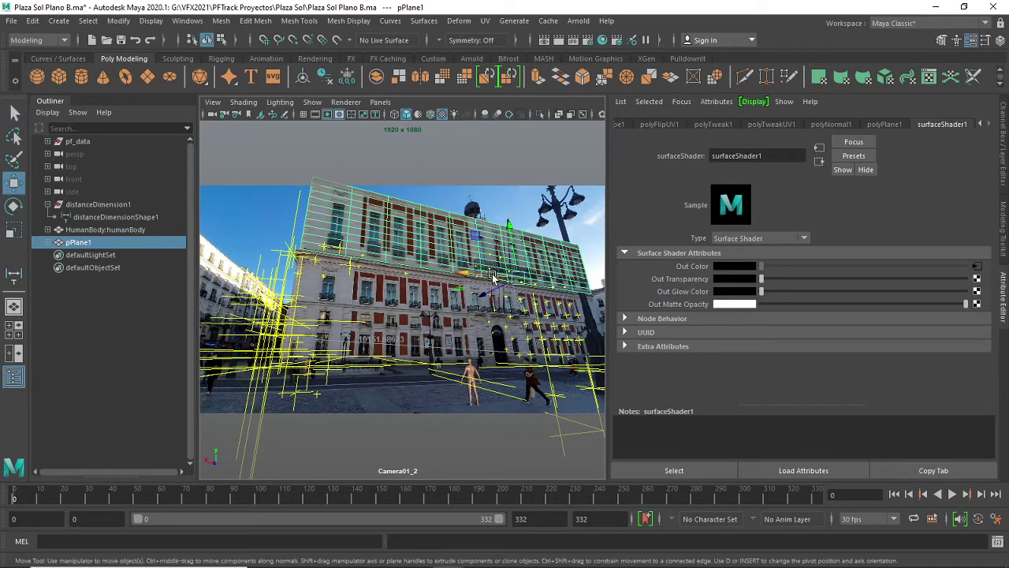
pyautogui.click(1003, 292)
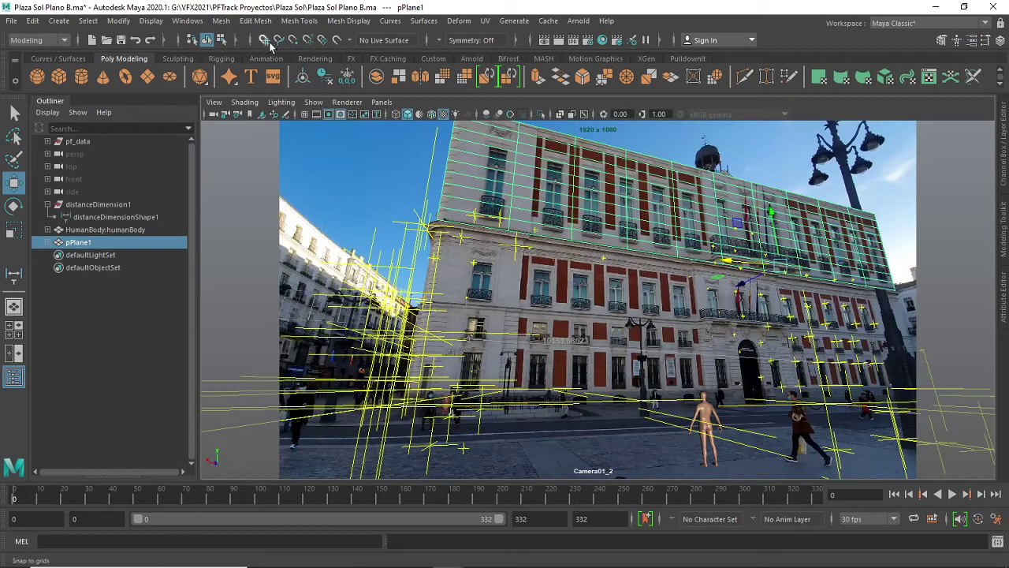
pyautogui.click(294, 41)
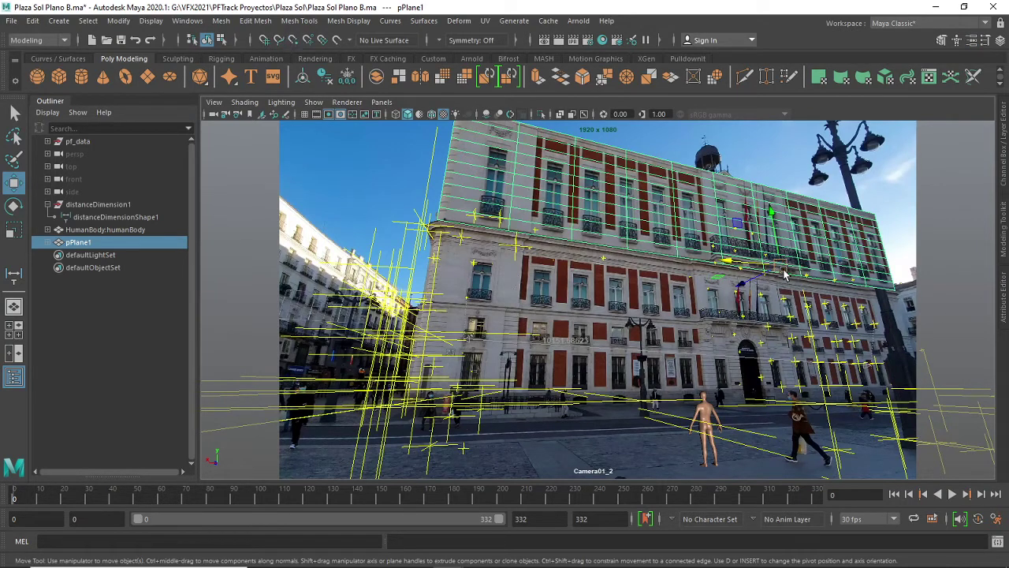
# Step: Try to reposition the facade plane's pivot point in custom pivot mode
pyautogui.press('d')
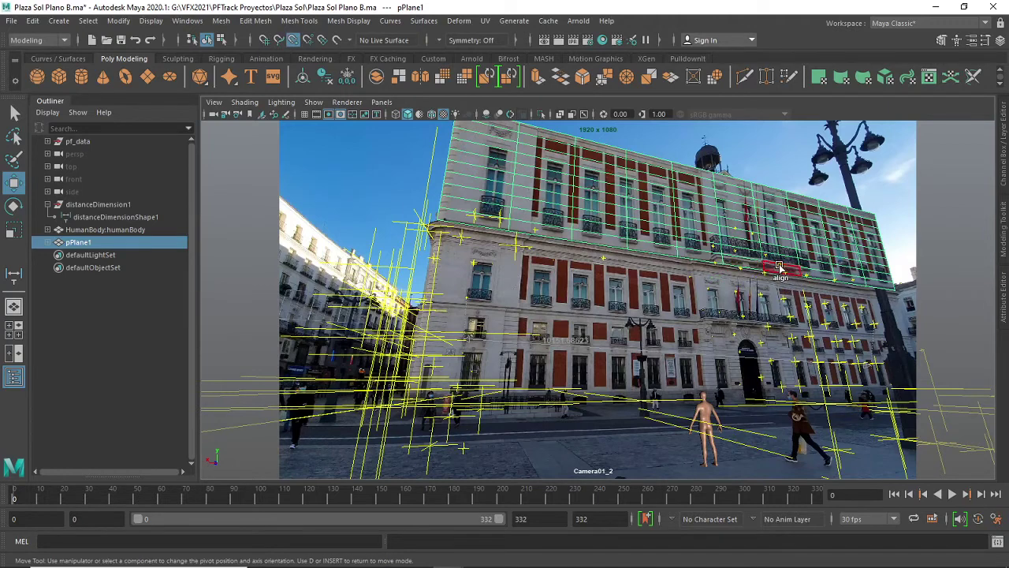
pyautogui.click(780, 268)
pyautogui.press('d')
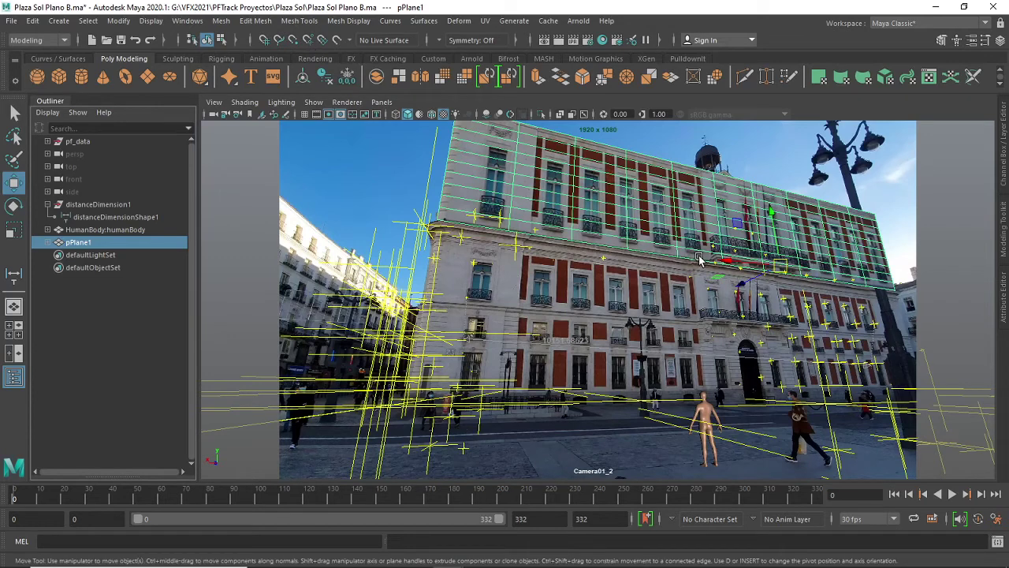
pyautogui.press('d')
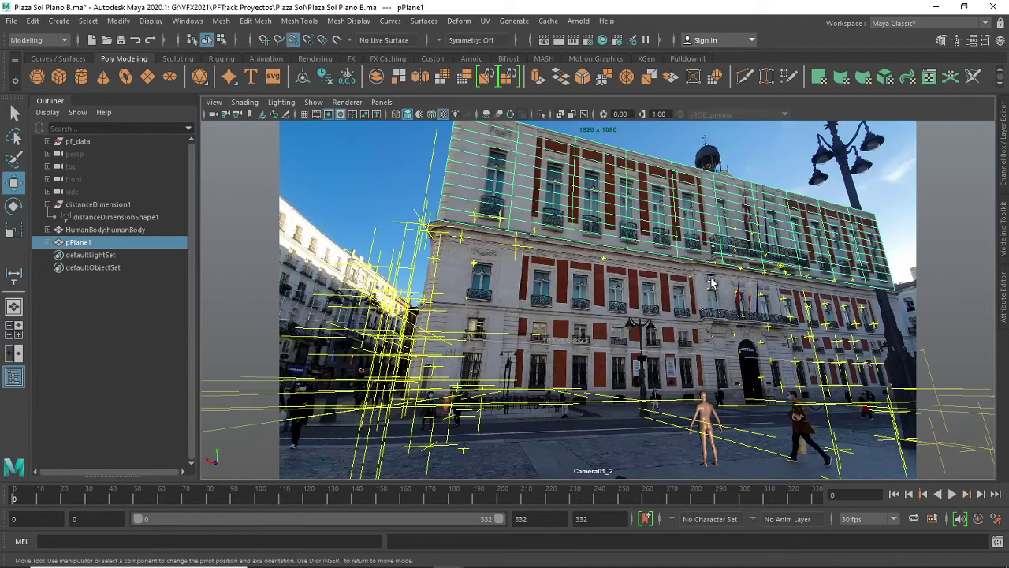
pyautogui.click(778, 270)
pyautogui.press('d')
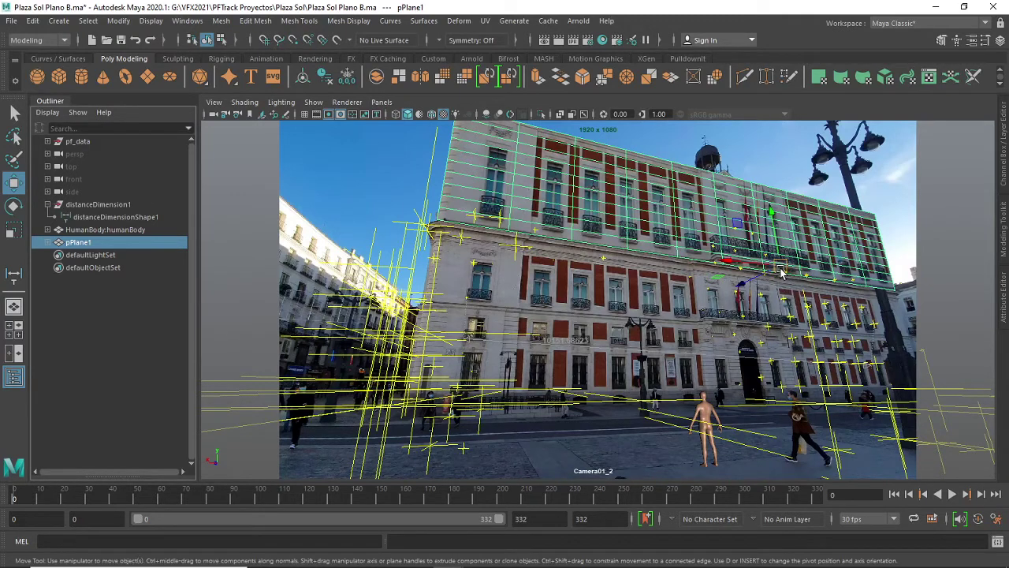
pyautogui.press('d')
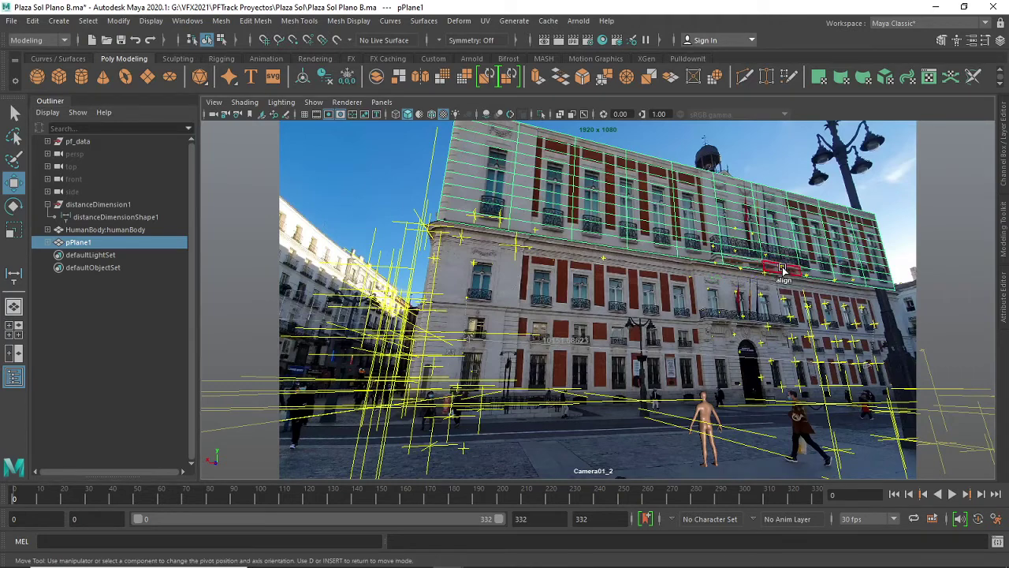
pyautogui.click(782, 269)
pyautogui.press('d')
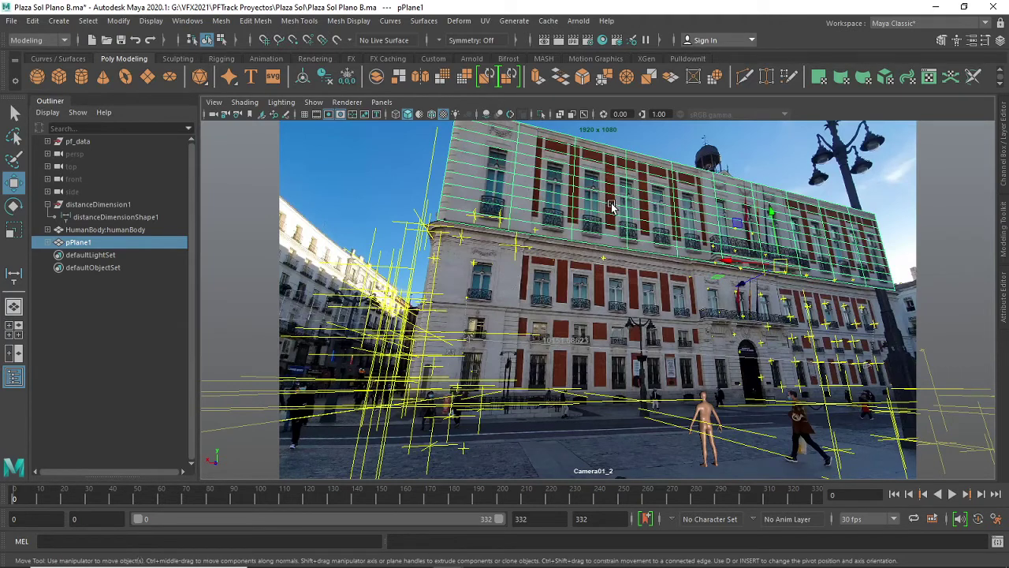
# Step: Center the facade plane's pivot and snap it onto the middle vertex of the plane's lower edge
pyautogui.click(13, 229)
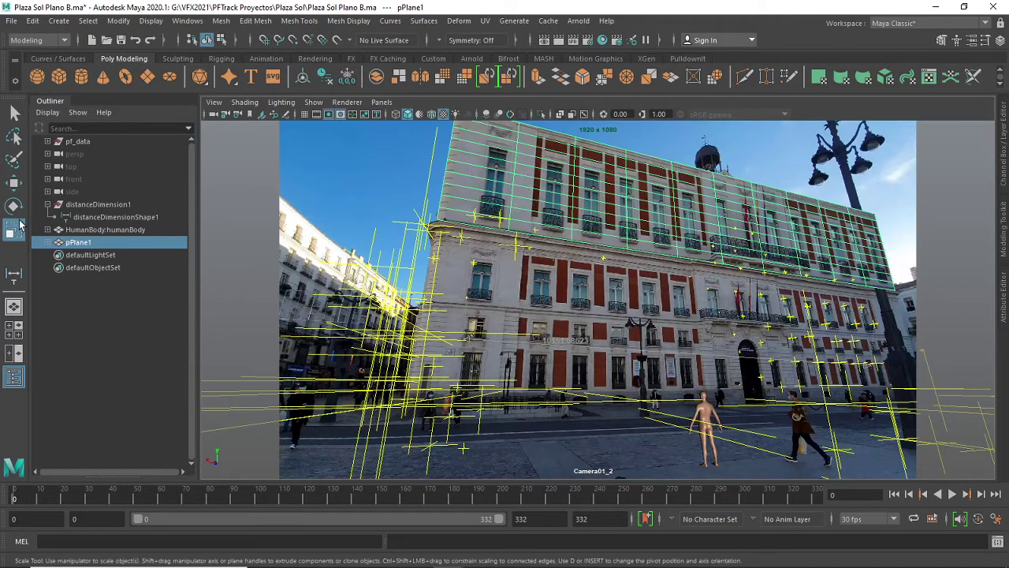
pyautogui.click(118, 21)
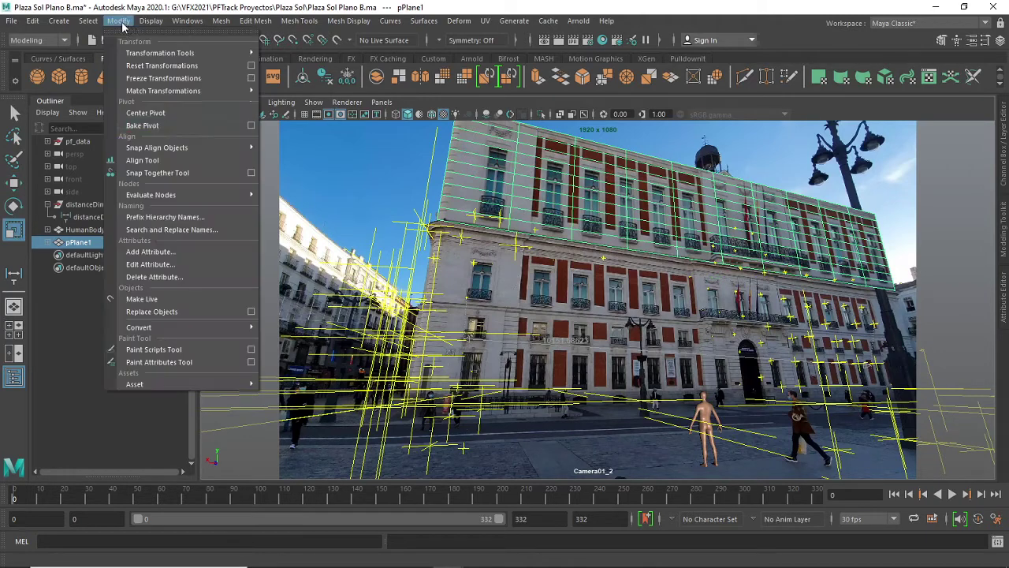
pyautogui.click(166, 113)
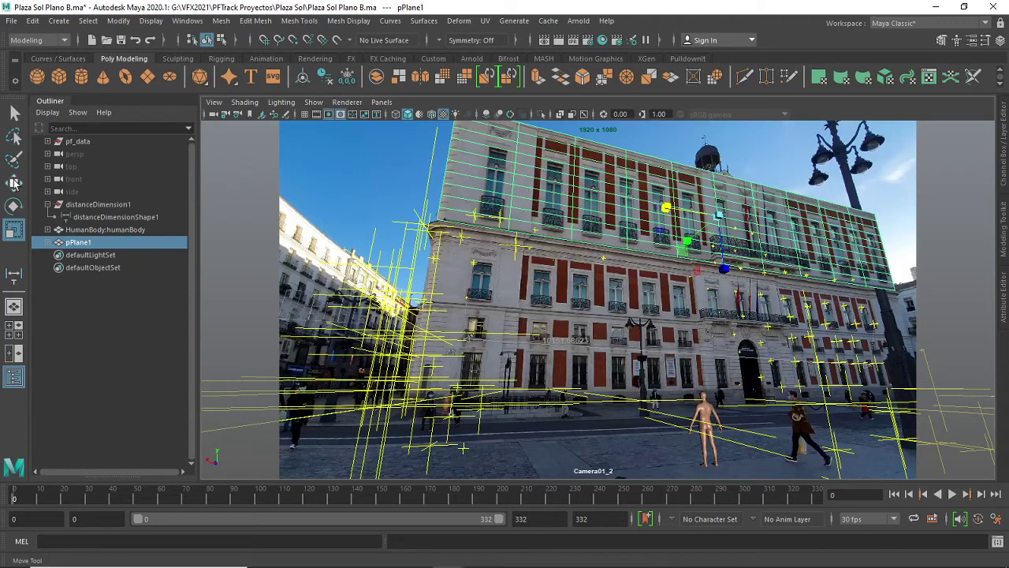
pyautogui.press('w')
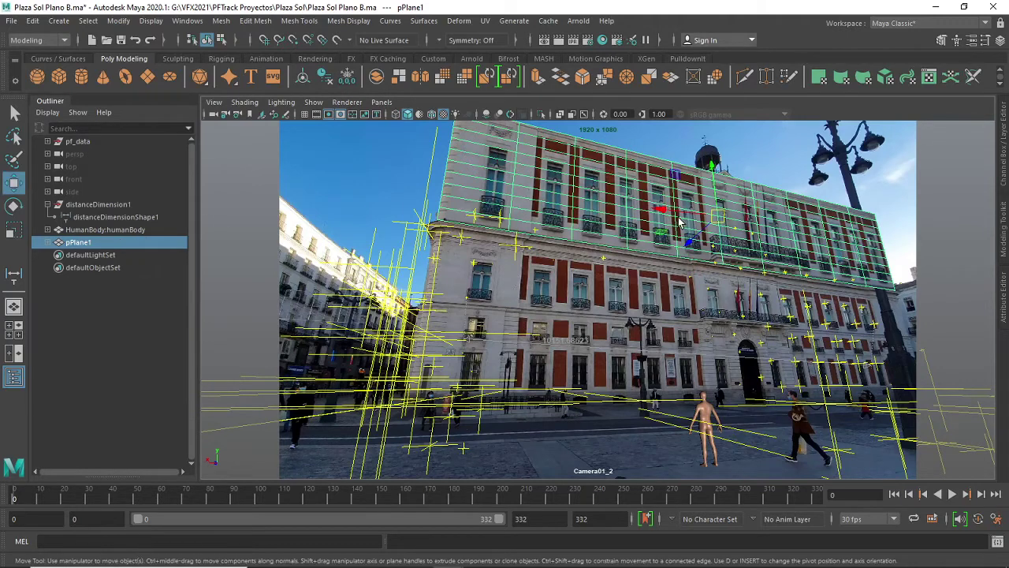
pyautogui.press('d')
pyautogui.press('v')
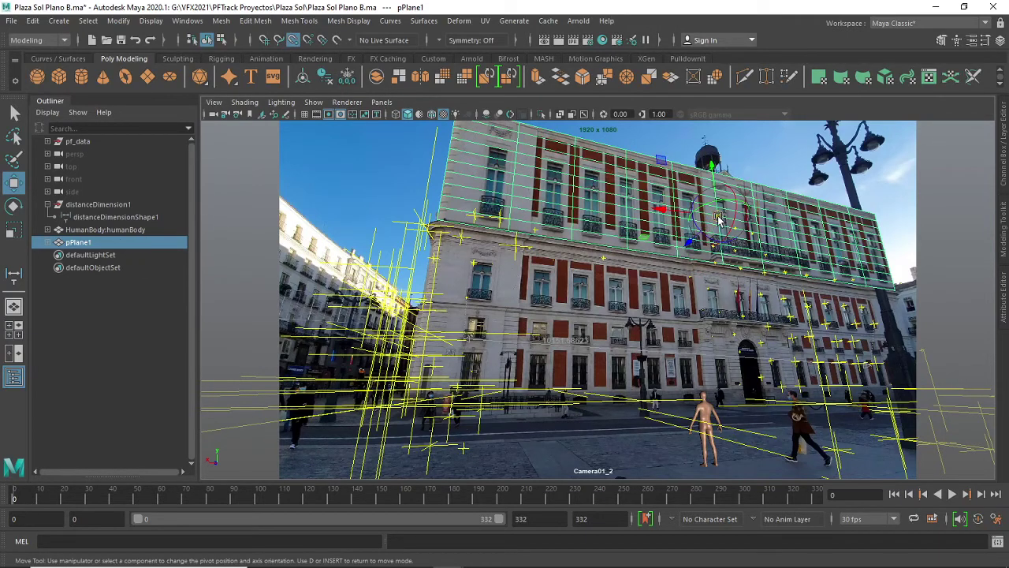
pyautogui.moveTo(718, 221); pyautogui.dragTo(712, 347)
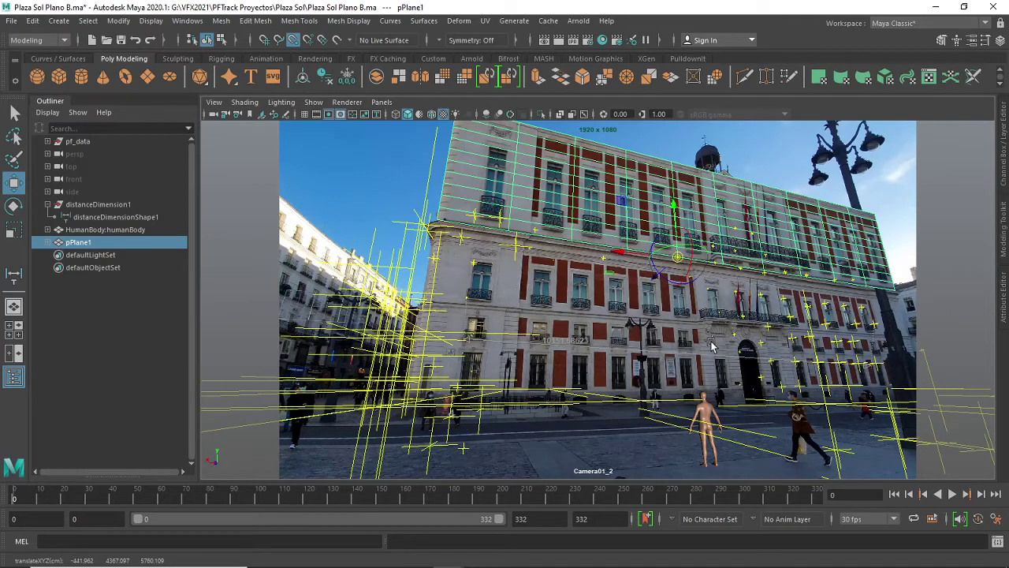
# Step: Scale the facade plane down in height from its lower edge until the clock tower shows above it, and deselect the plane
pyautogui.press('r')
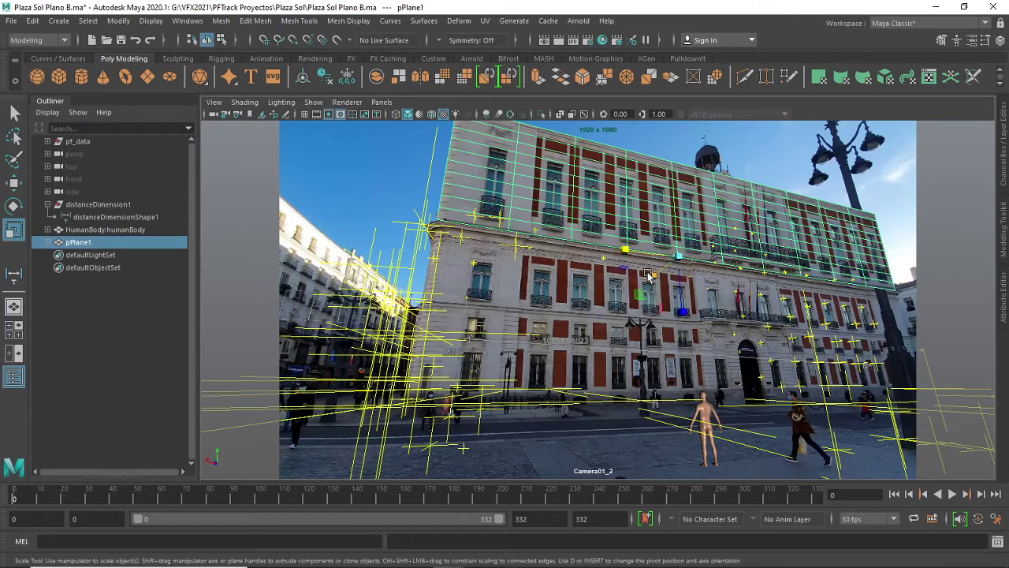
pyautogui.moveTo(683, 312); pyautogui.dragTo(684, 289)
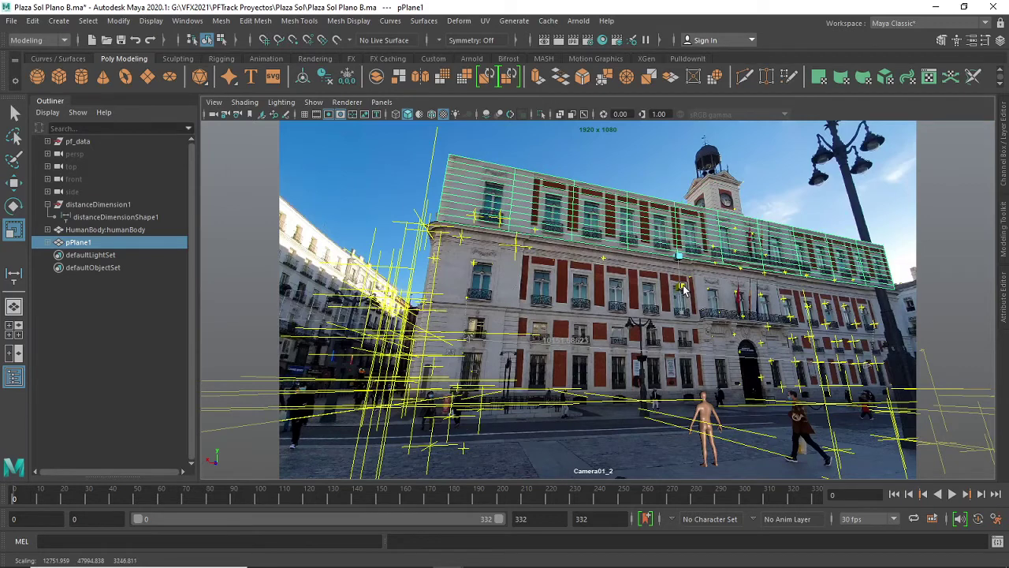
pyautogui.moveTo(684, 288); pyautogui.dragTo(683, 290)
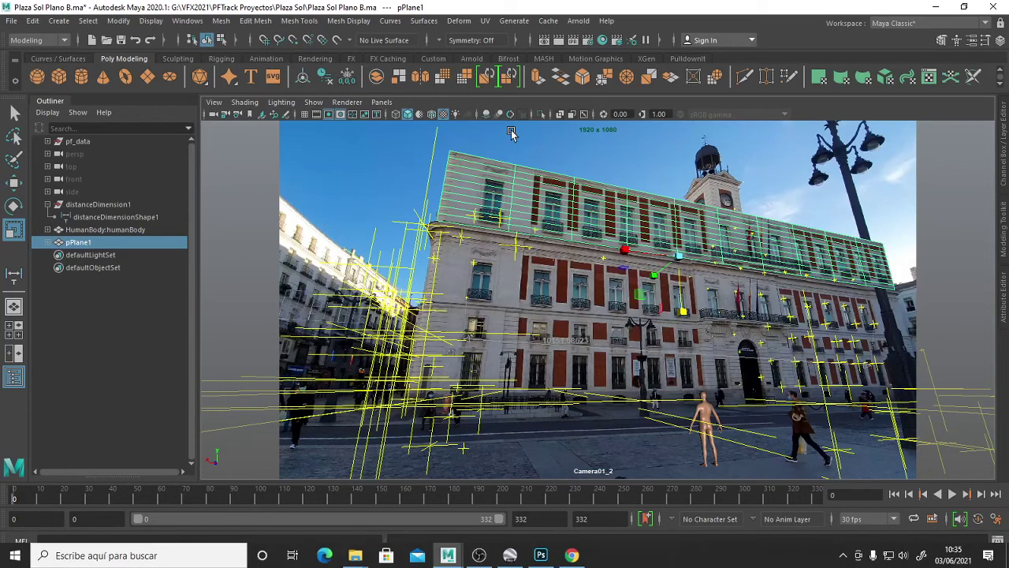
pyautogui.click(511, 133)
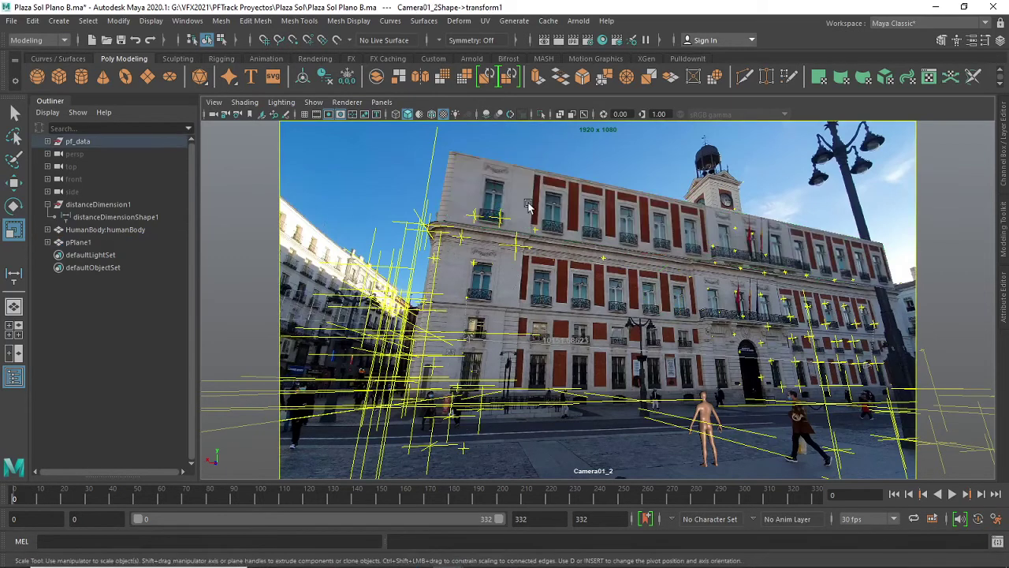
# Step: Play back the camera shot to check how the textured plane tracks with the building, and return to frame 0
pyautogui.click(953, 494)
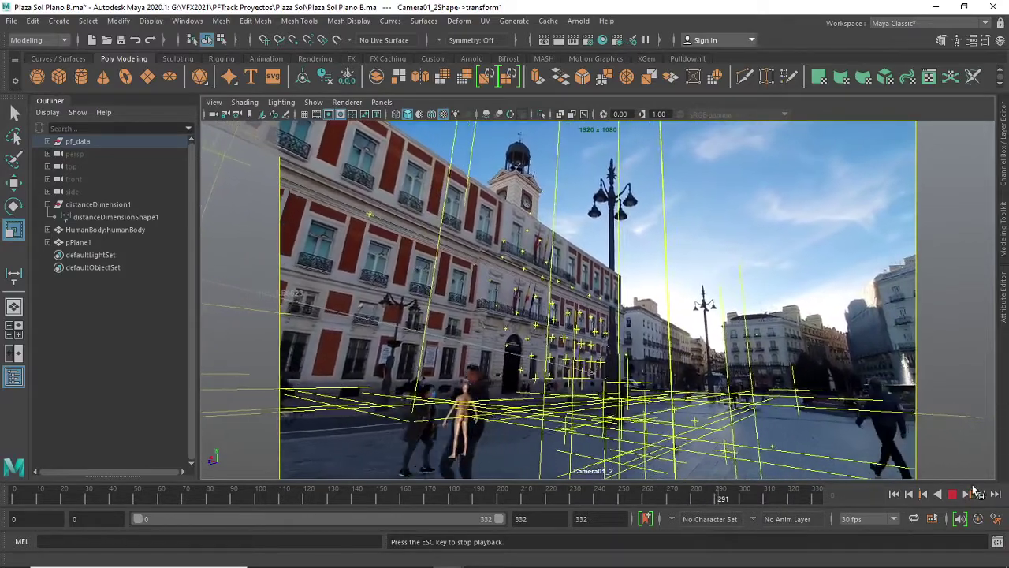
pyautogui.click(952, 493)
pyautogui.click(895, 494)
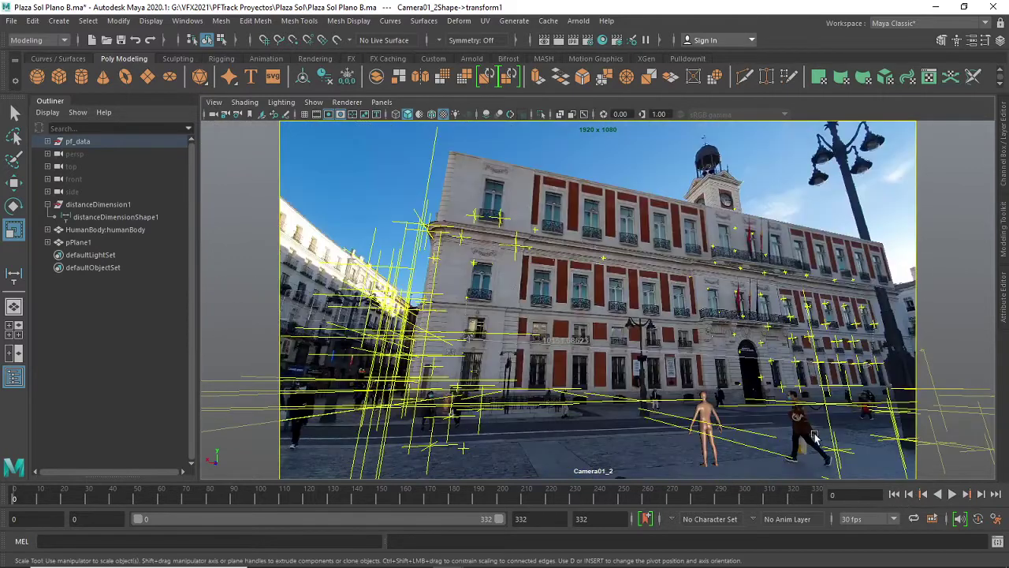
# Step: Examine the image path of the file texture feeding the facade plane's surface shader, and put away the Attribute Editor
pyautogui.click(646, 215)
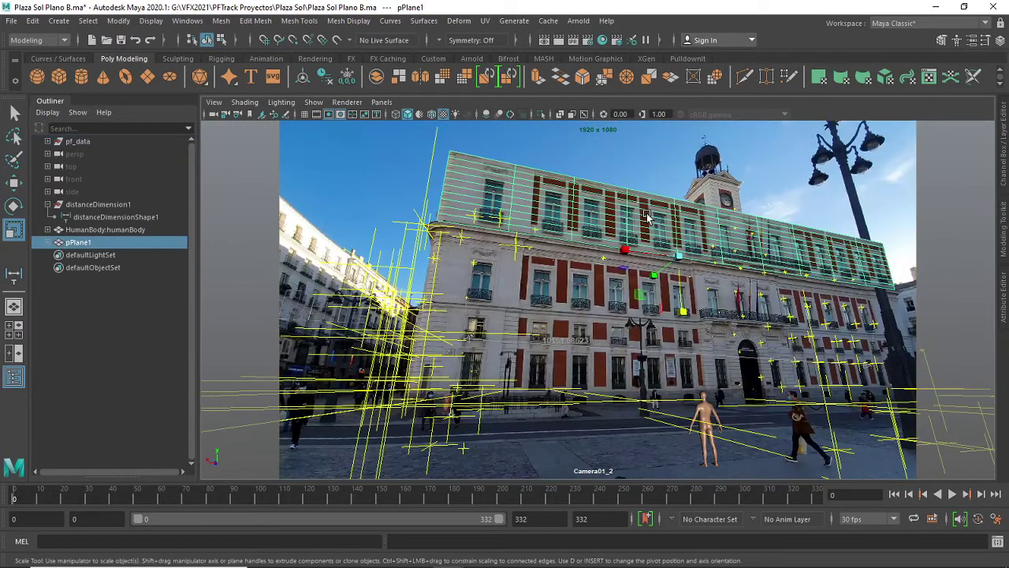
pyautogui.click(1004, 290)
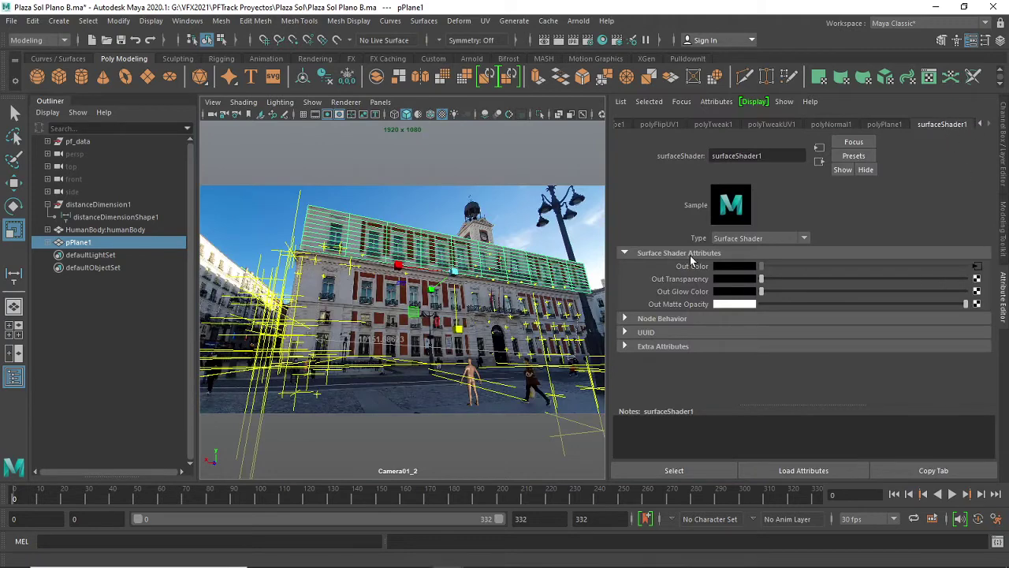
pyautogui.click(976, 266)
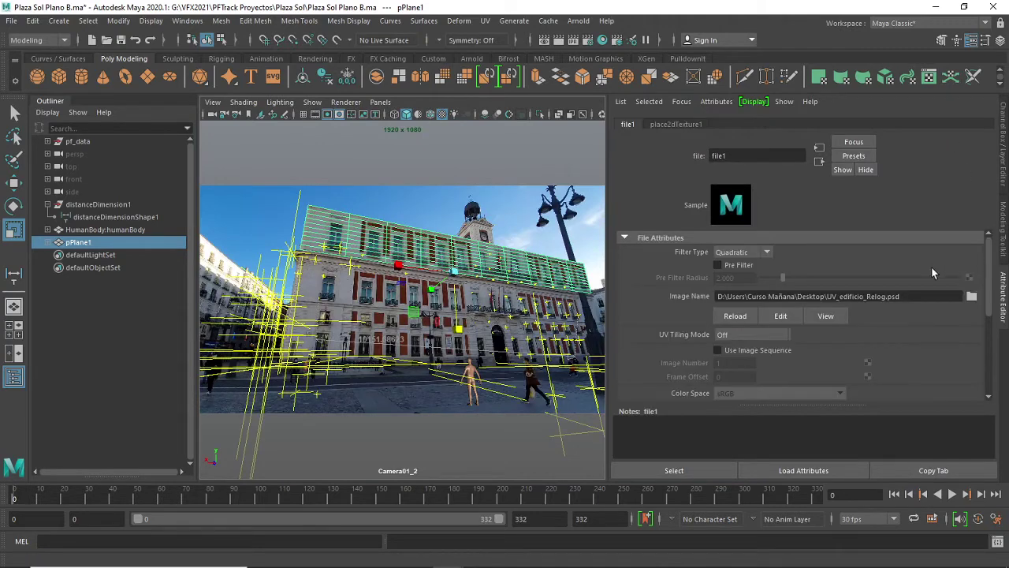
pyautogui.moveTo(919, 298); pyautogui.dragTo(687, 295)
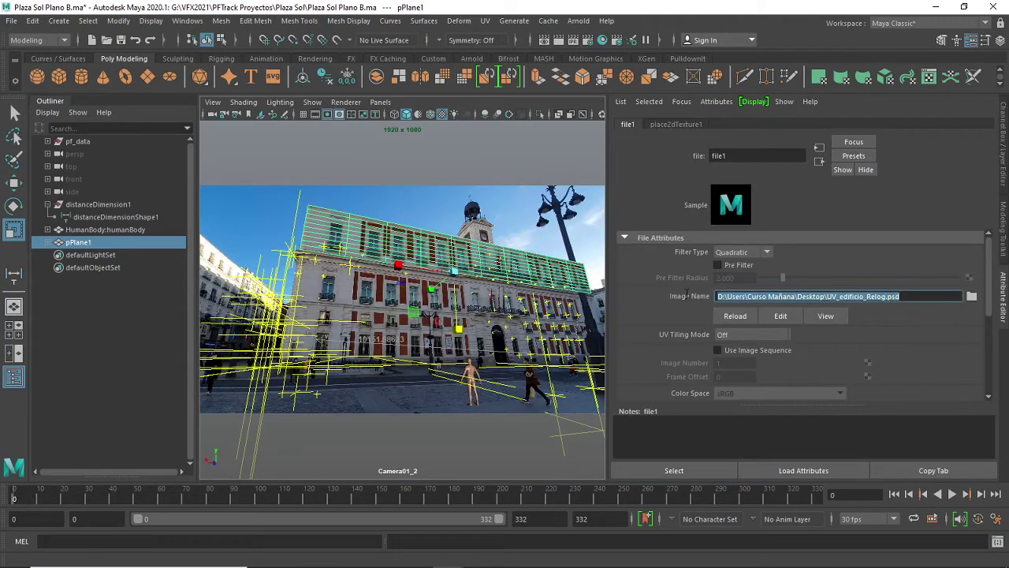
pyautogui.moveTo(921, 296); pyautogui.dragTo(715, 295)
pyautogui.click(491, 192)
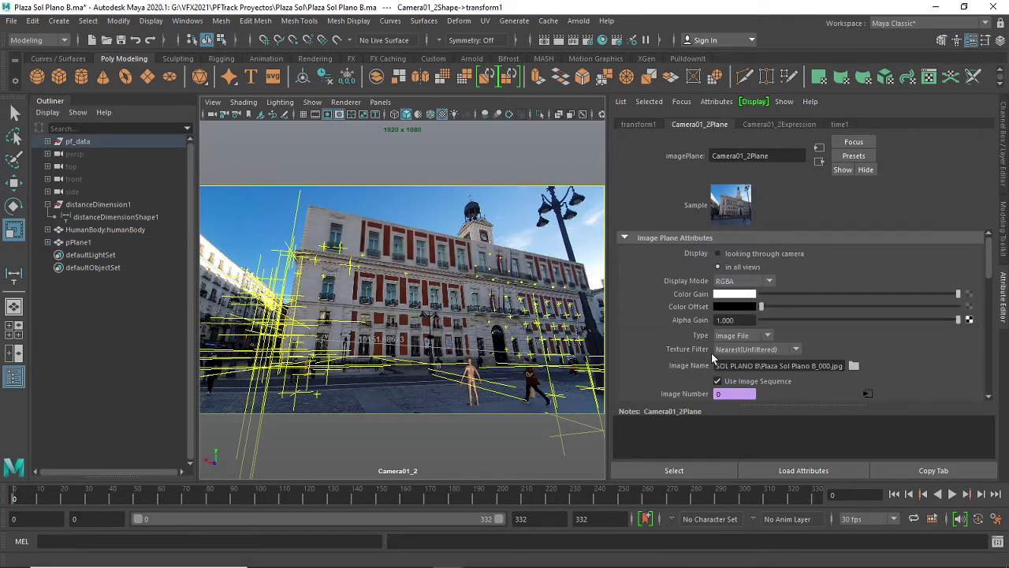
pyautogui.click(1004, 308)
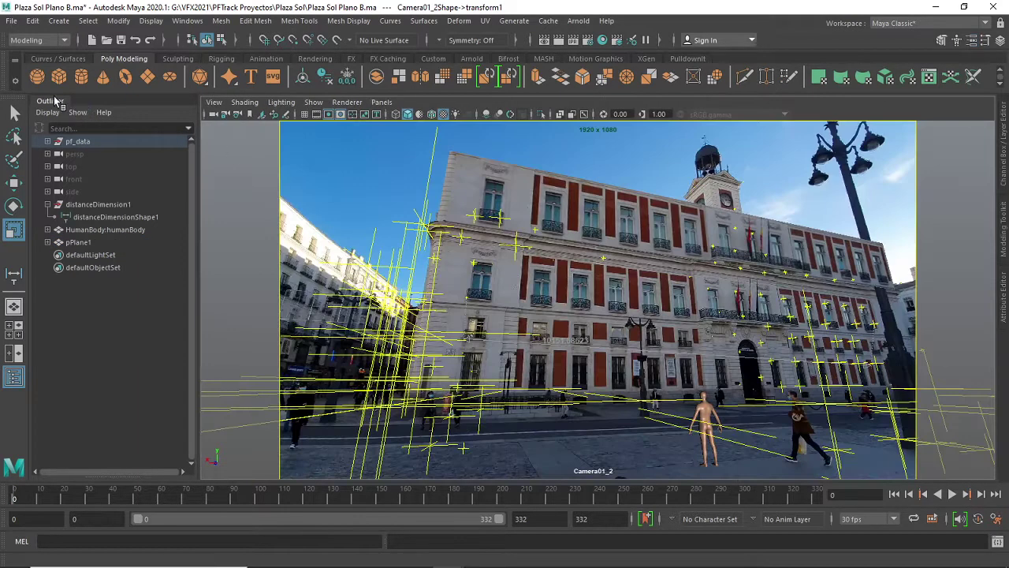
pyautogui.click(56, 103)
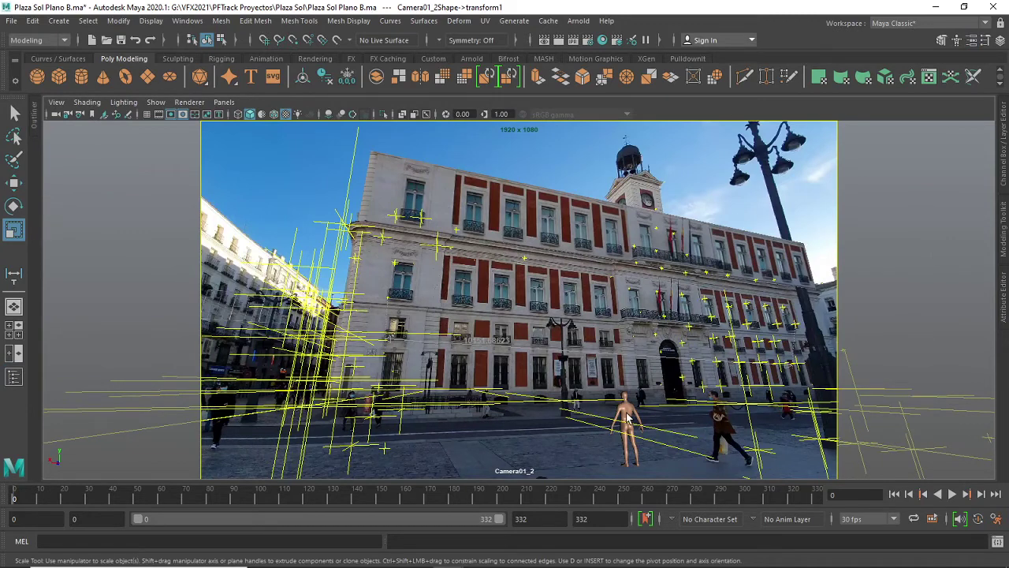
pyautogui.click(36, 118)
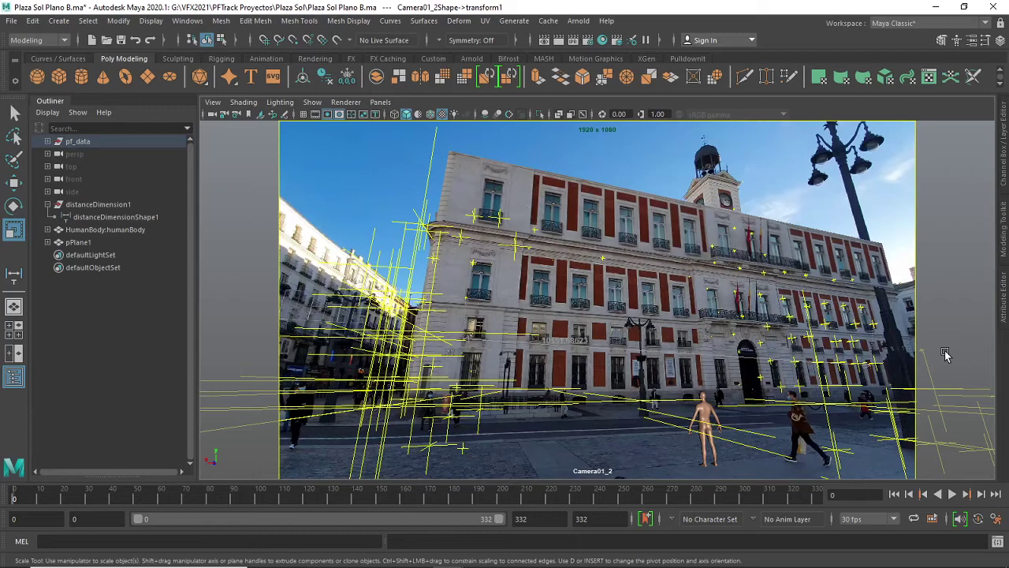
pyautogui.press('space')
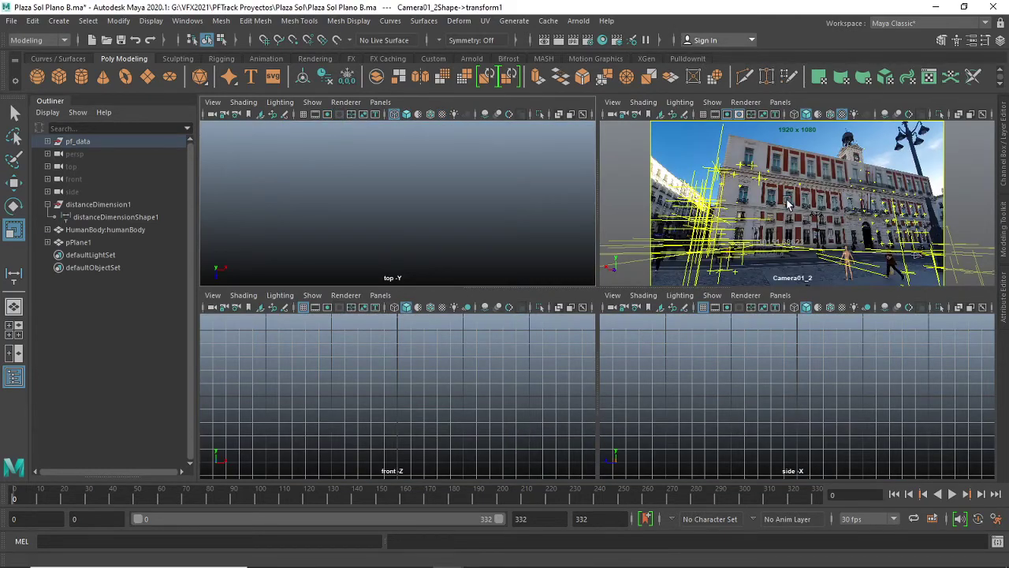
pyautogui.press('space')
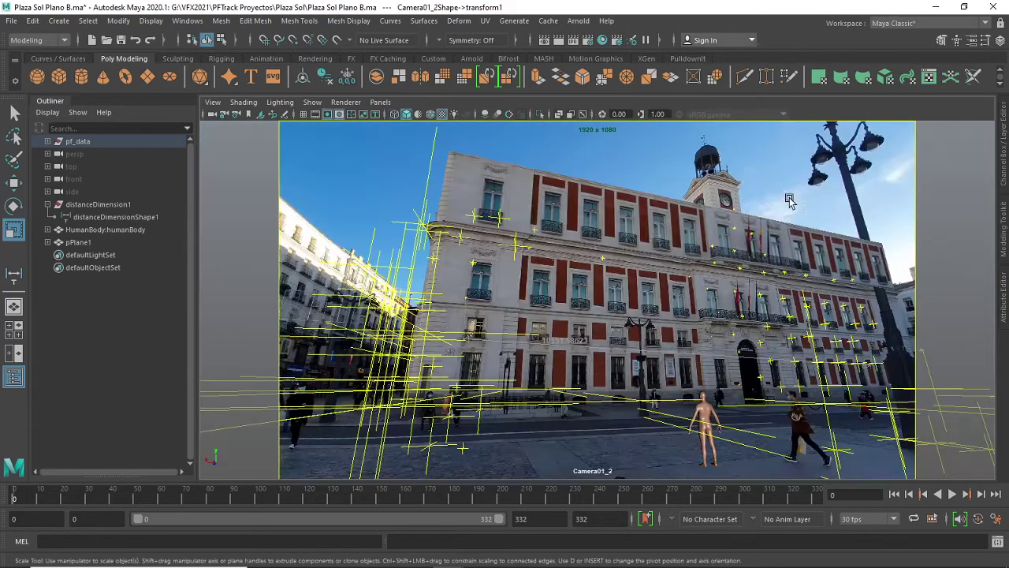
# Step: Play back the camera shot from frame 0 to review the textured plane over the footage, and switch to OBS
pyautogui.click(951, 494)
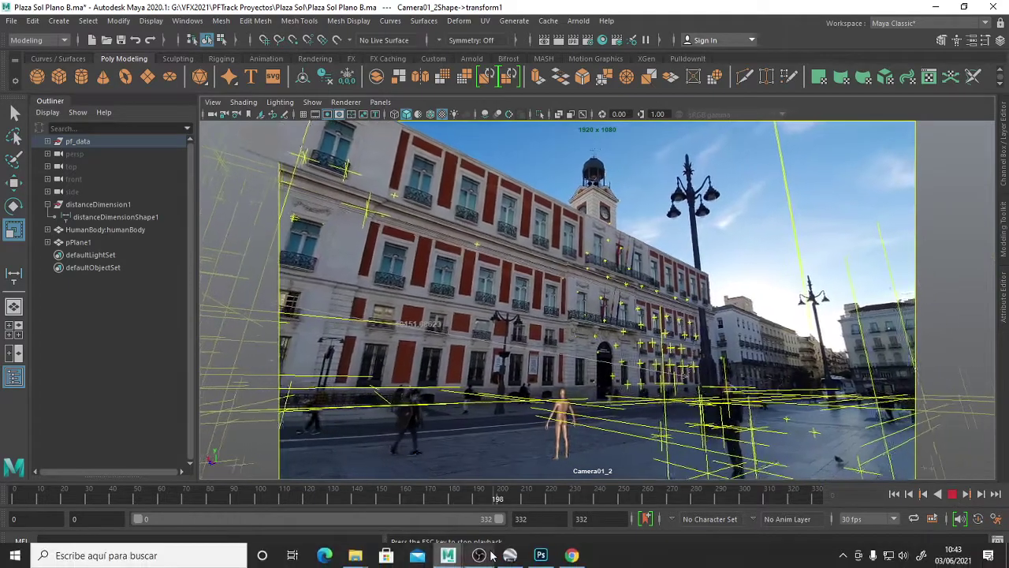
pyautogui.click(479, 555)
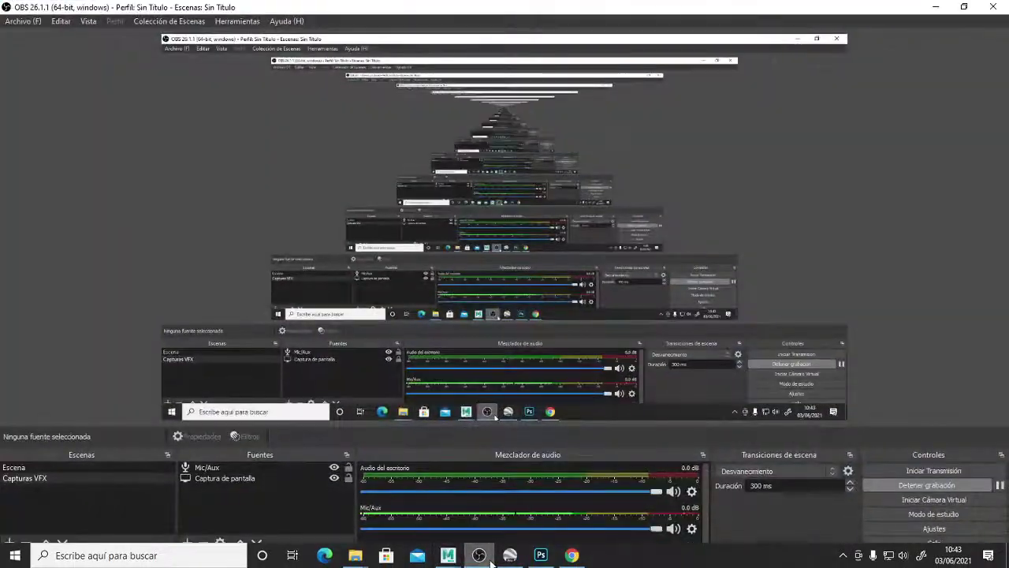